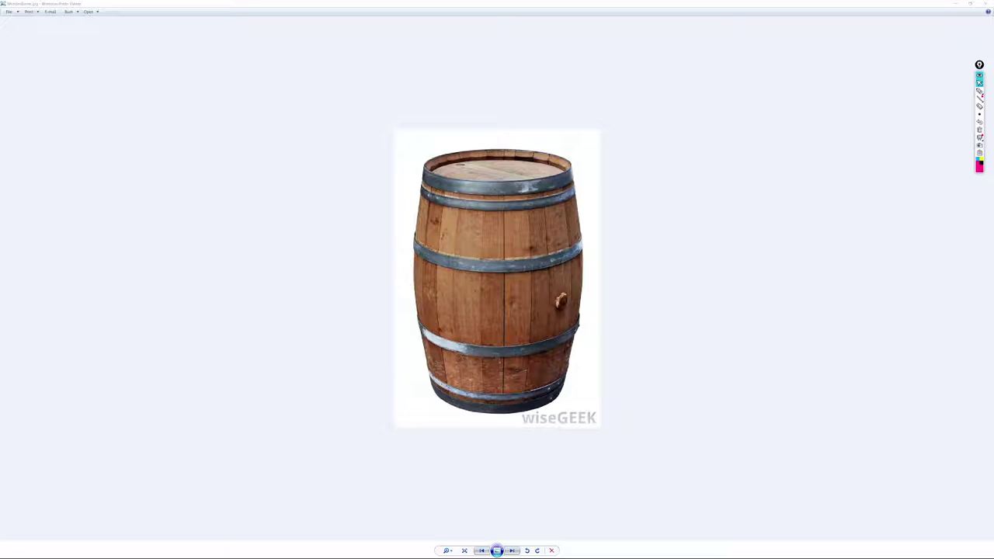
- Switch to 3ds Max and back to the wooden barrel reference photo to examine the barrel's shape
key("super")
left_click(71, 552)
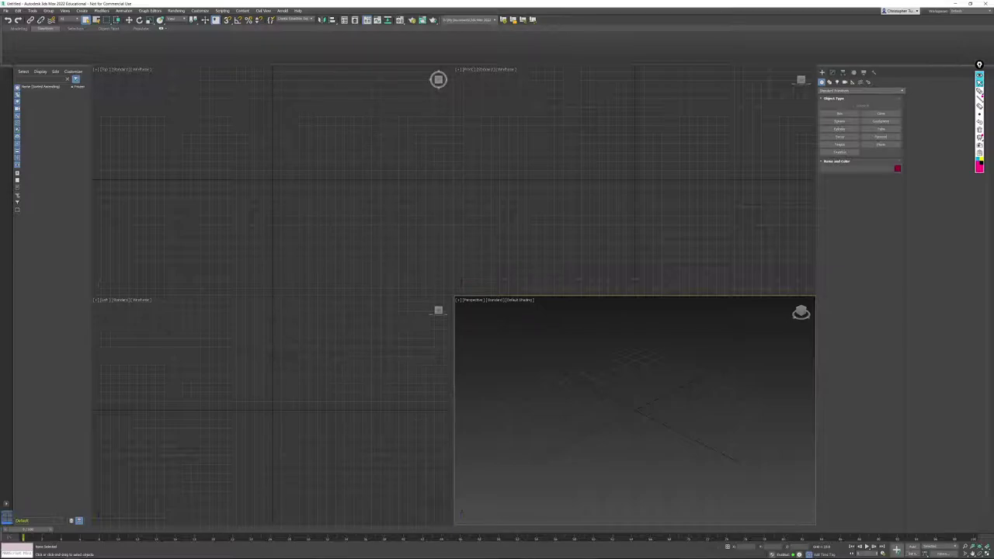
key("super")
left_click(88, 522)
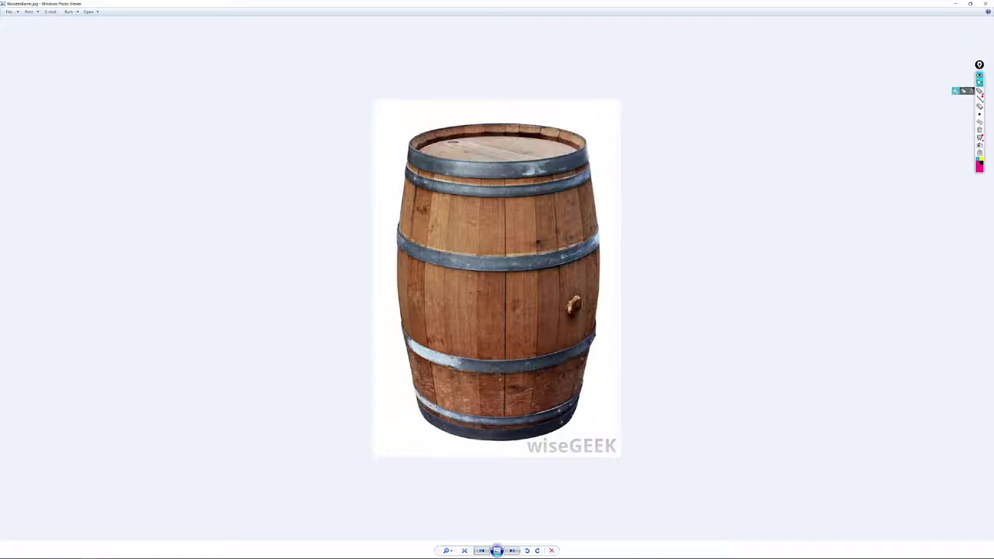
- Close the on-screen drawing toolbar that overlays the barrel reference photo
left_click(979, 91)
left_click(979, 90)
left_click(979, 83)
left_click(979, 91)
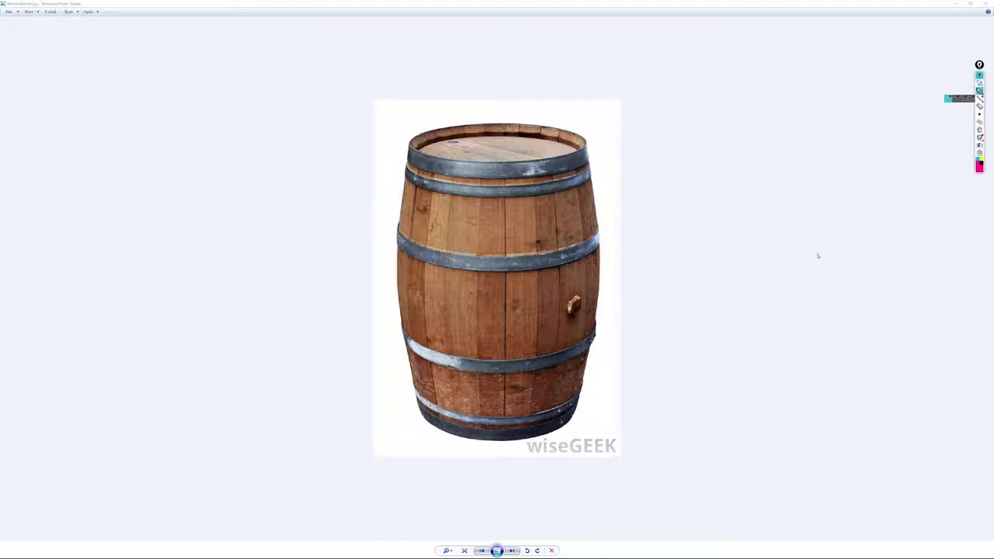
left_click(979, 153)
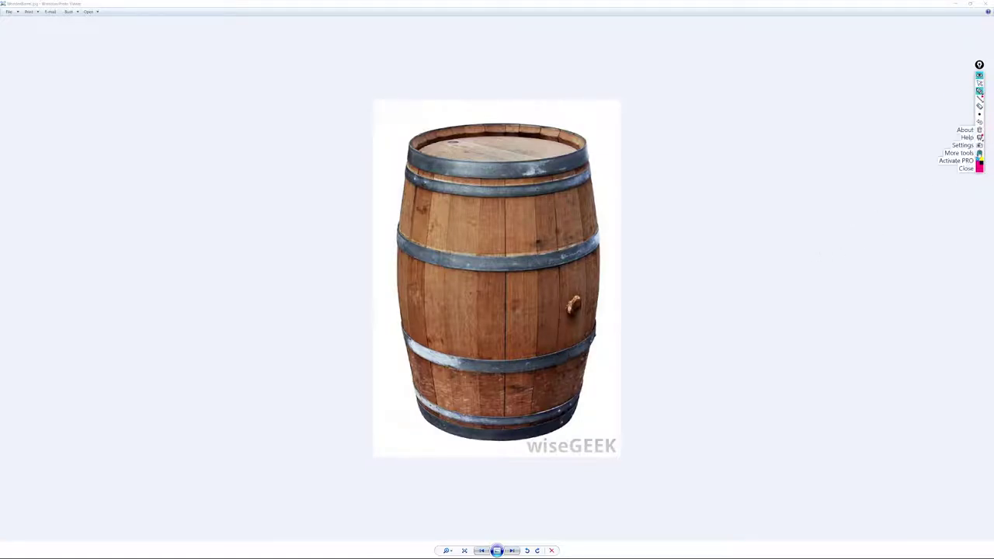
left_click(958, 168)
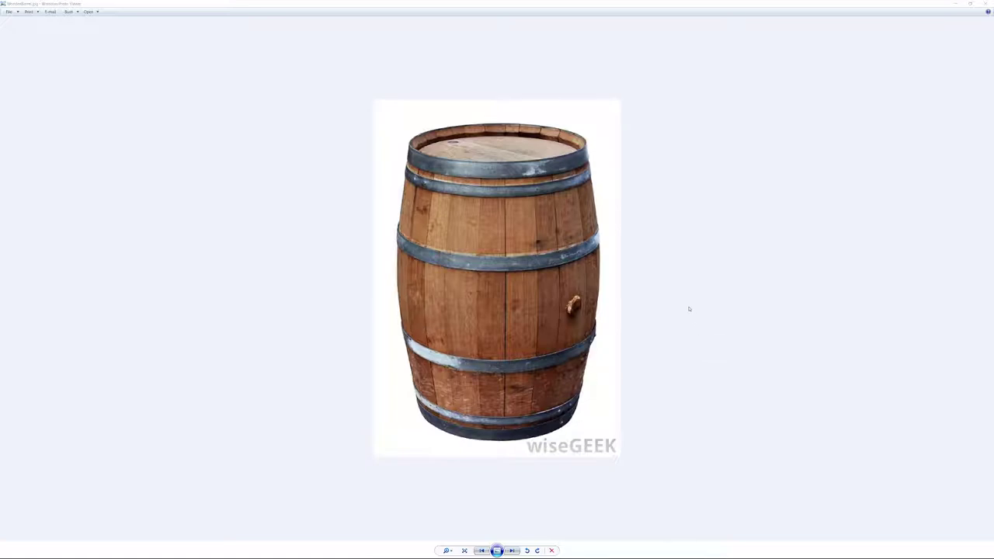
- Switch to 3ds Max and create a standard cylinder at the origin of the Perspective view, about 21 in radius and 80 high
mouse_move(338, 553)
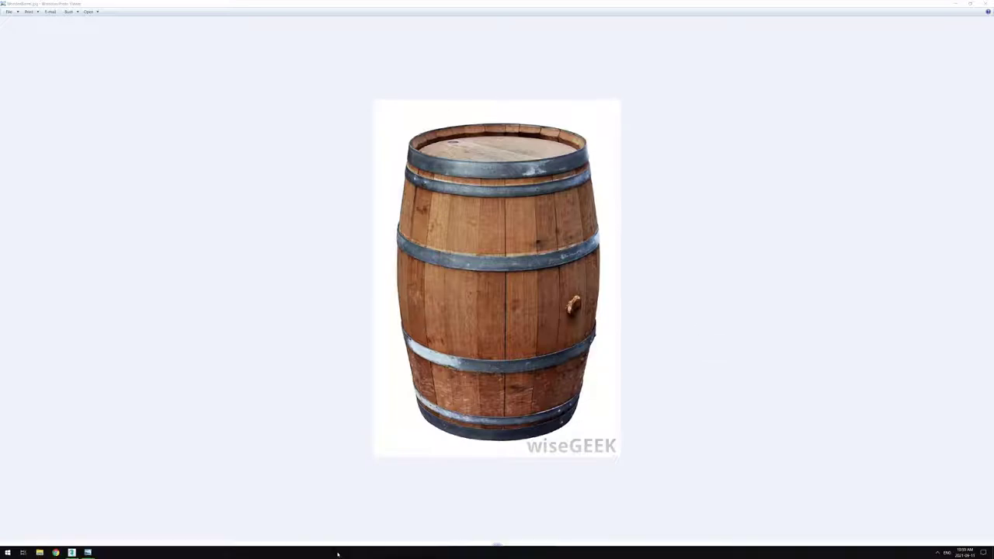
left_click(88, 552)
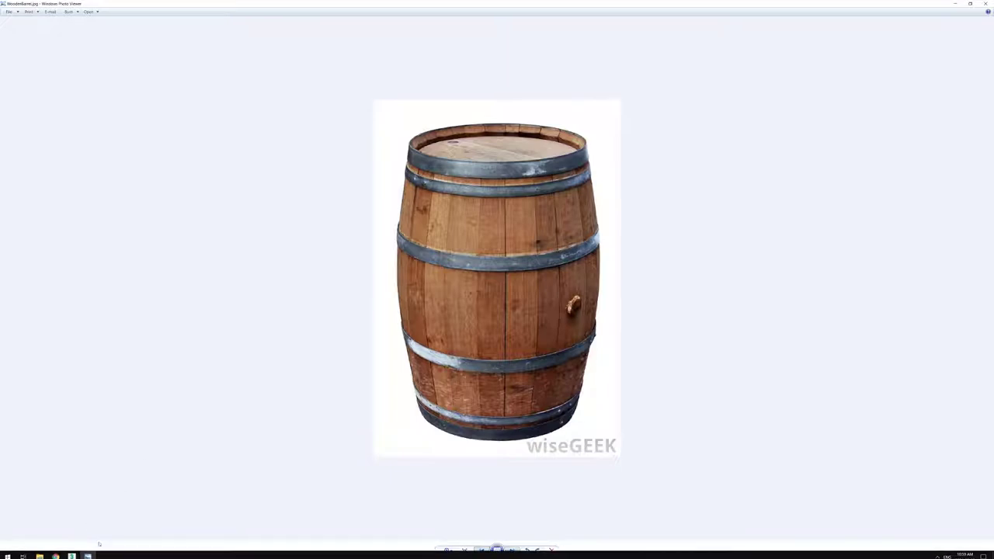
left_click(74, 555)
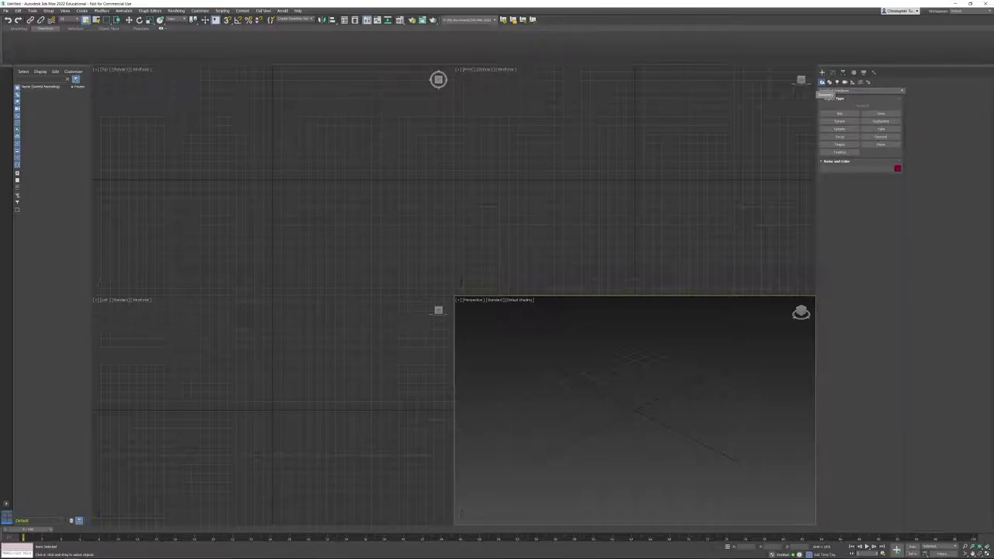
left_click(840, 129)
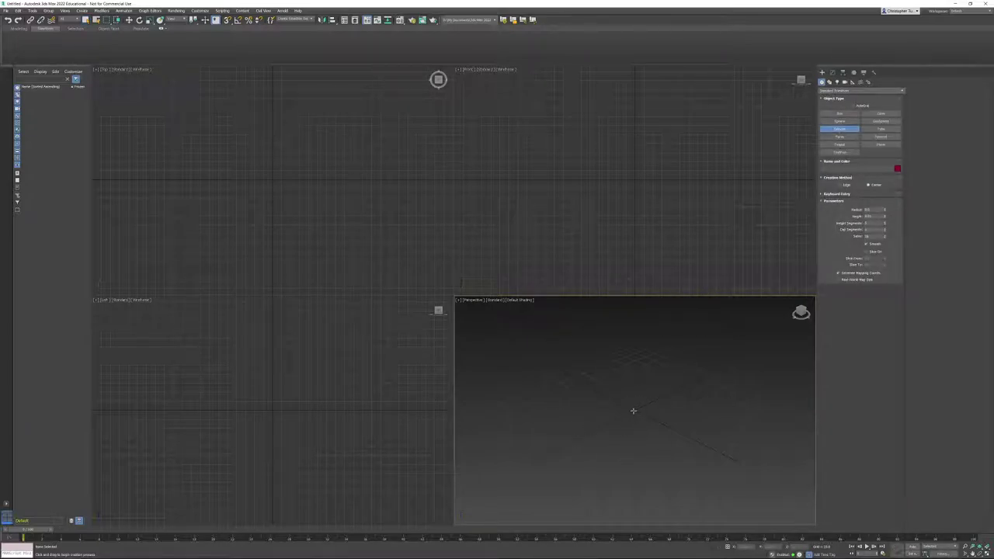
left_click_drag(633, 411, 654, 427)
mouse_move(649, 326)
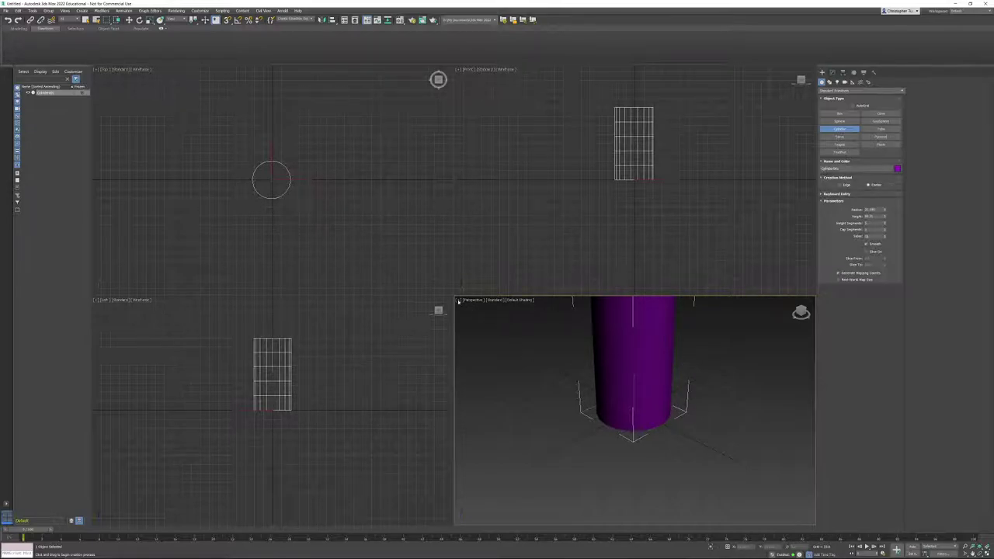
- Maximize the Perspective viewport and turn on Edged Faces display so the cylinder's segments are drawn
left_click(458, 301)
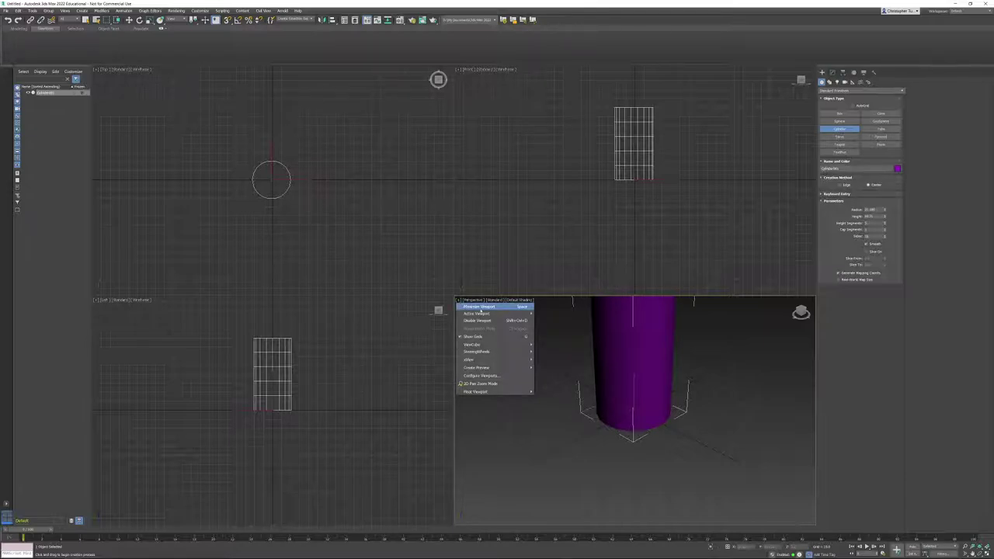
left_click(480, 309)
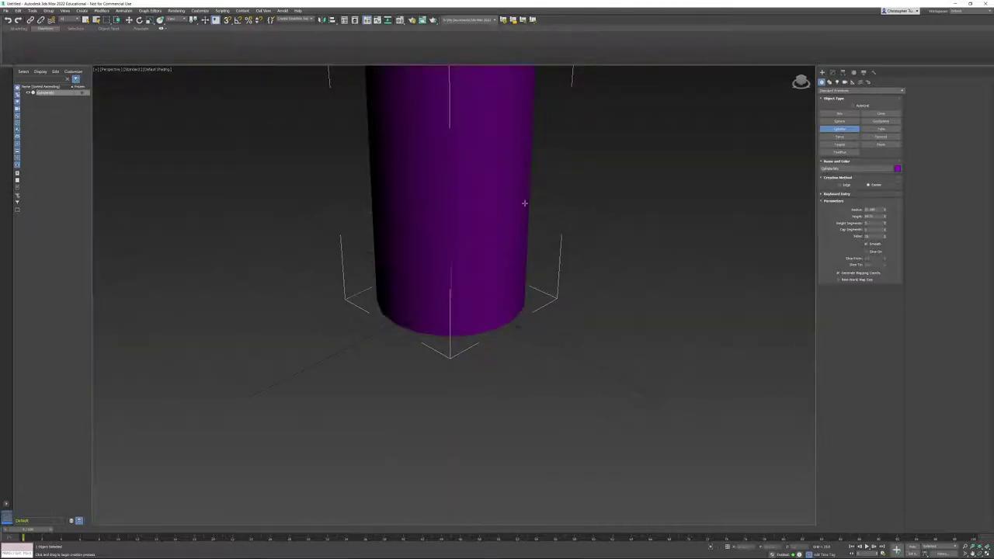
middle_click_drag(523, 204, 535, 334, "alt")
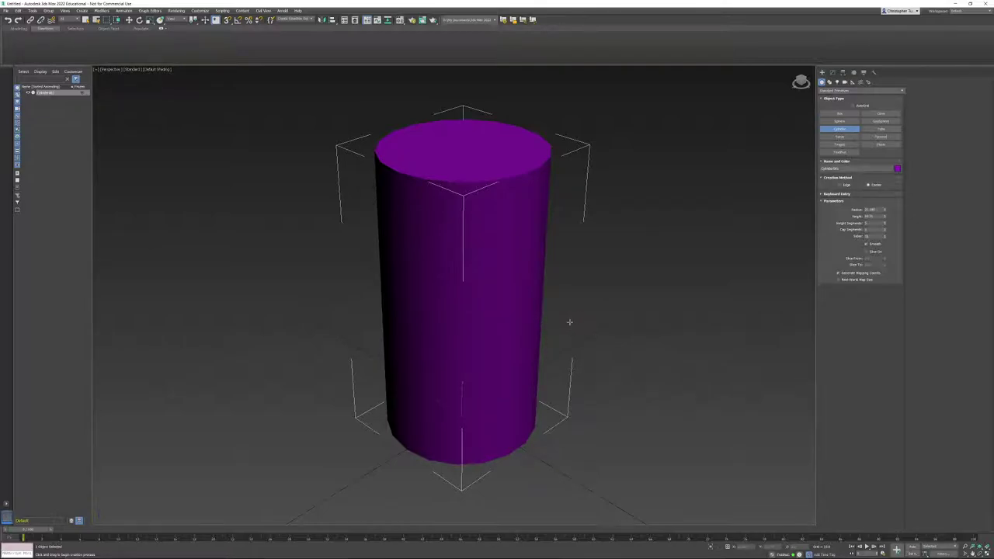
left_click(559, 219)
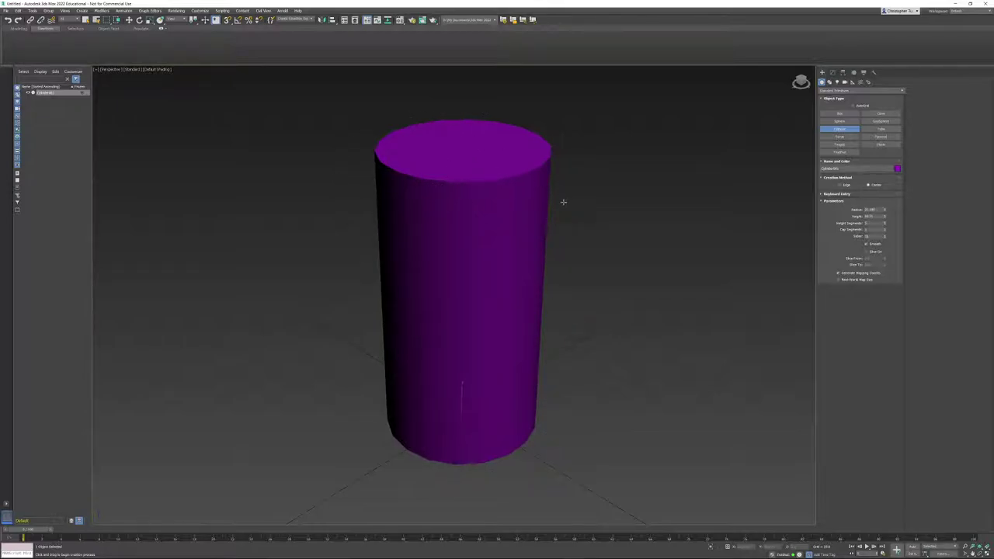
left_click(151, 70)
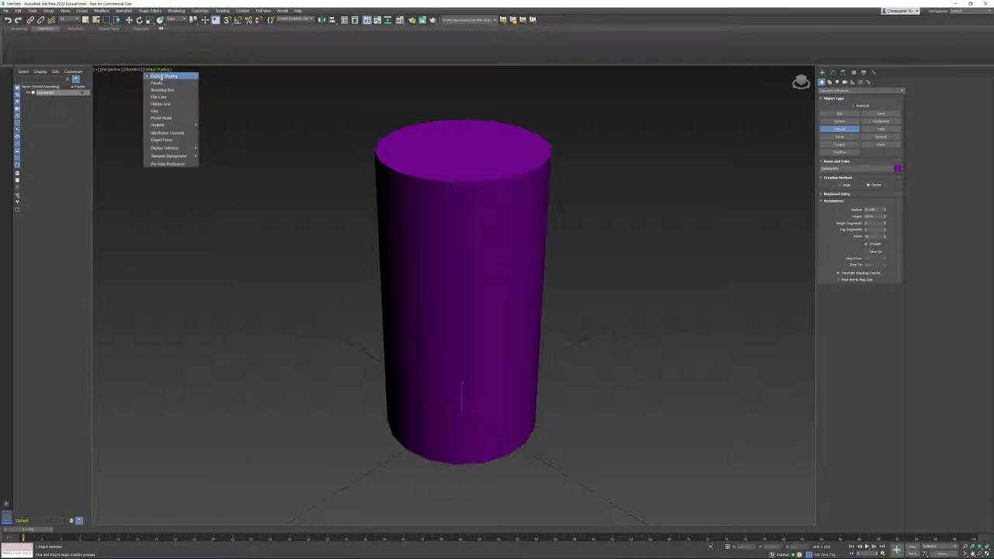
left_click(164, 140)
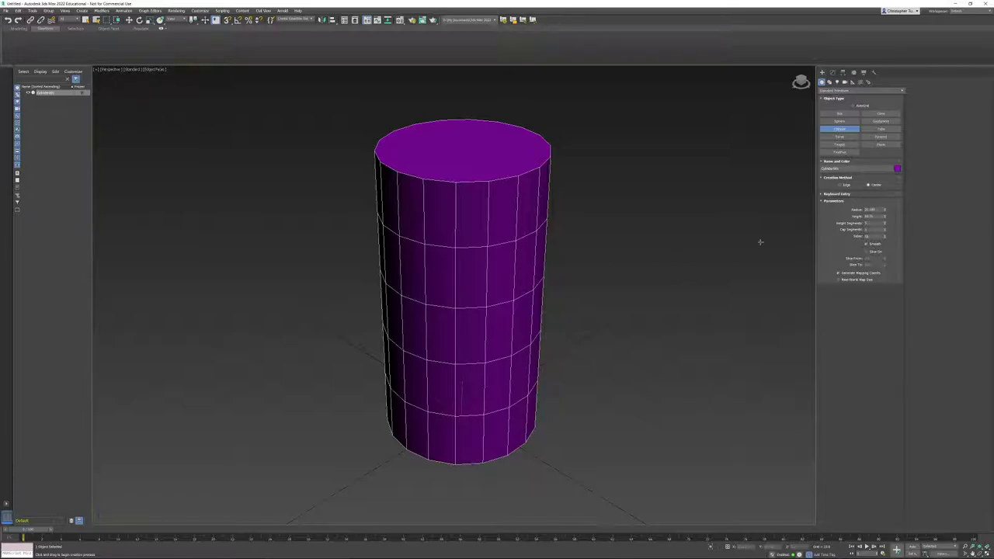
scroll(485, 282, "up", 5)
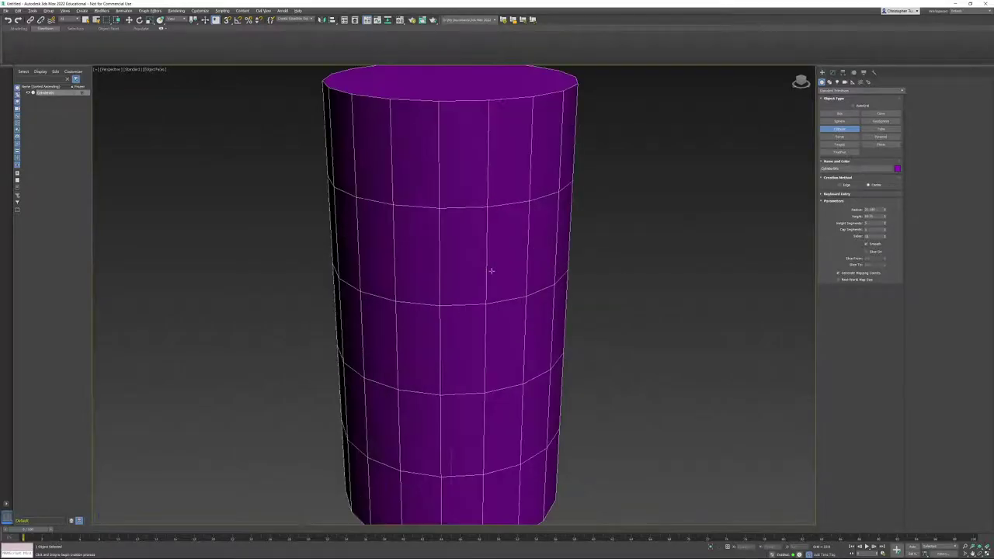
scroll(490, 270, "down", 5)
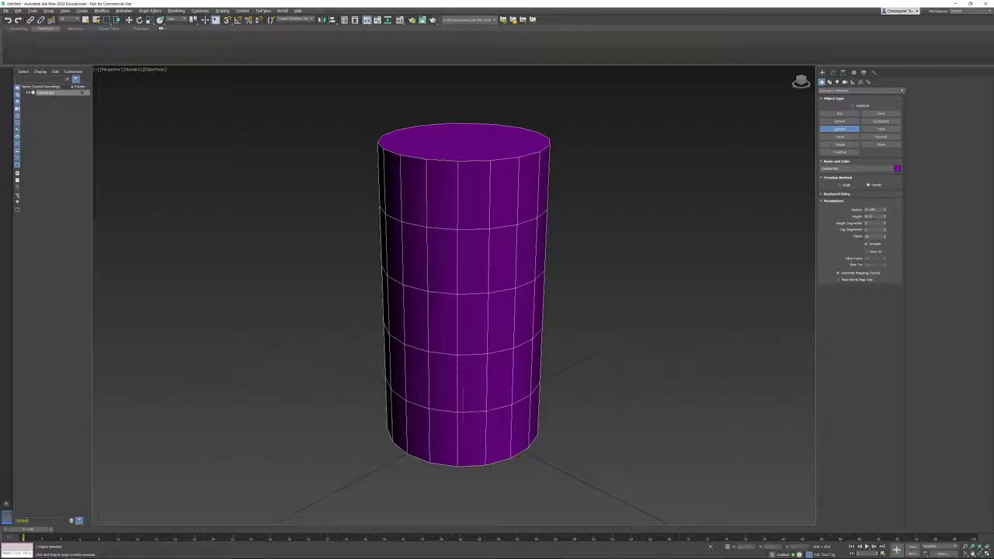
- Set the cylinder's height to 100 and increase its radius to give it barrel-like proportions
left_click(868, 216)
type("100")
key("Return")
middle_click_drag(687, 178, 674, 243)
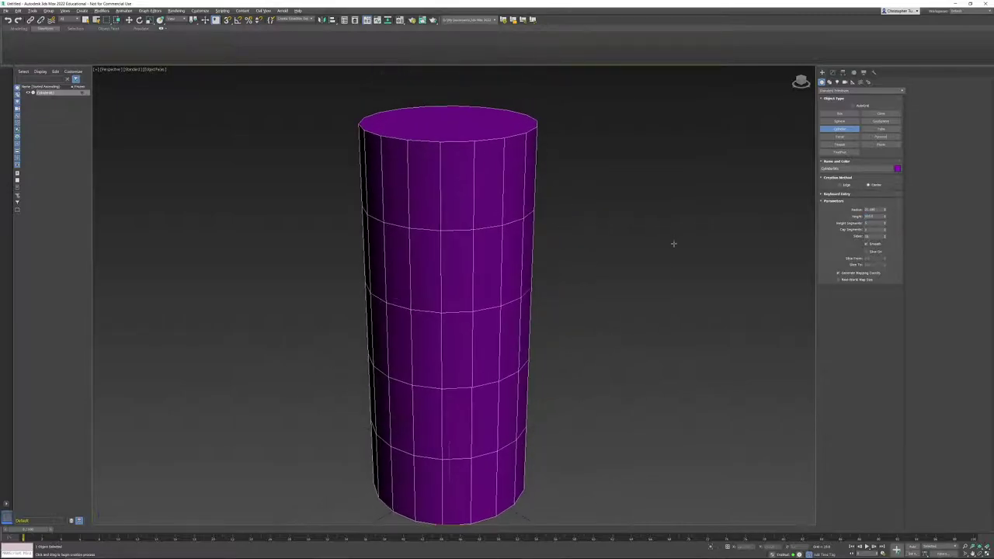
left_click_drag(879, 210, 850, 217)
key("Return")
middle_click_drag(571, 233, 566, 214)
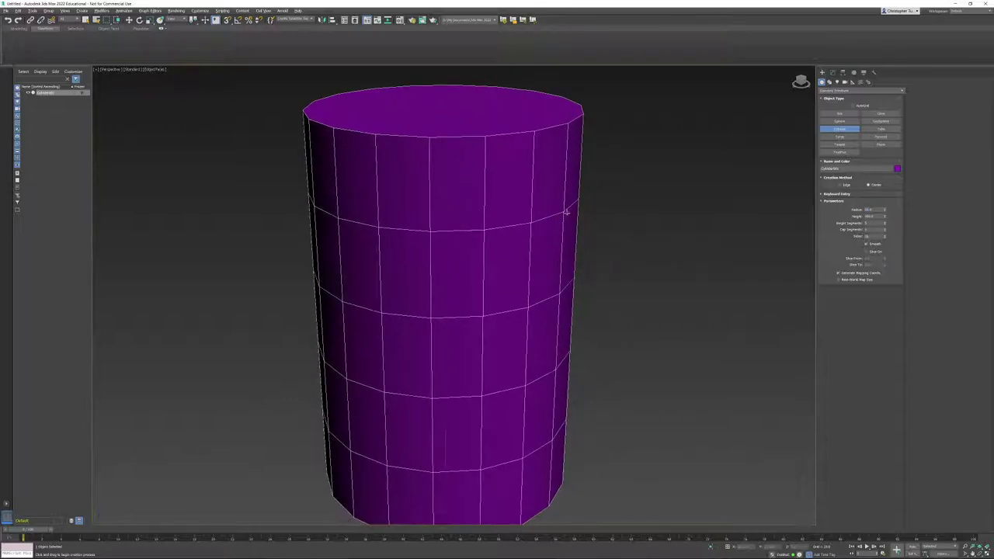
scroll(567, 214, "down", 3)
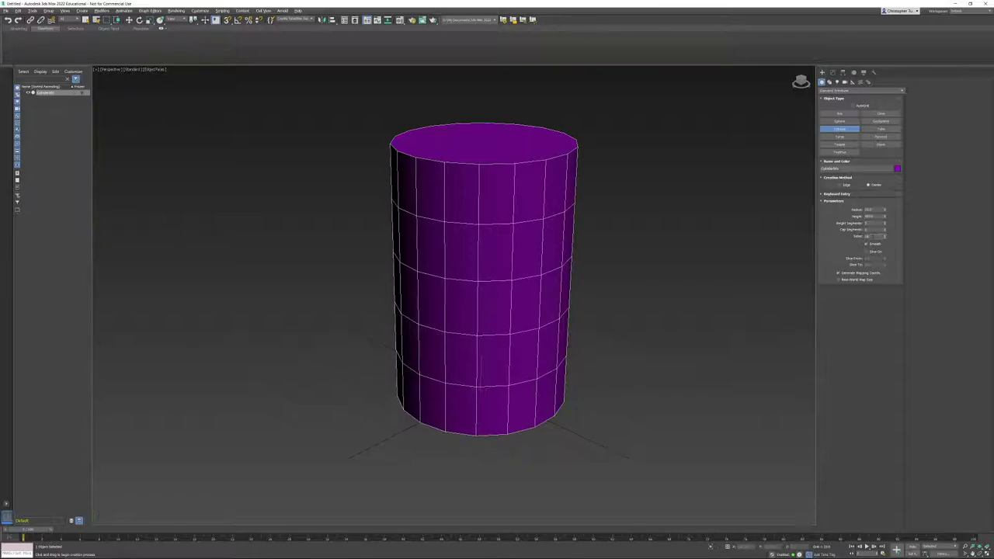
double_click(872, 236)
middle_click_drag(593, 309, 581, 324)
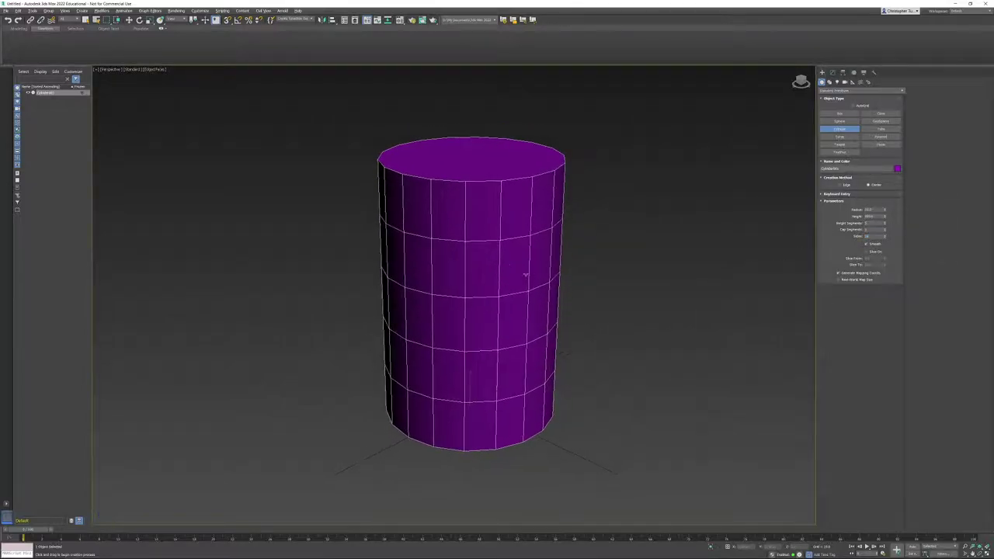
- Finish cylinder creation and convert the cylinder to an Editable Poly
right_click(491, 295)
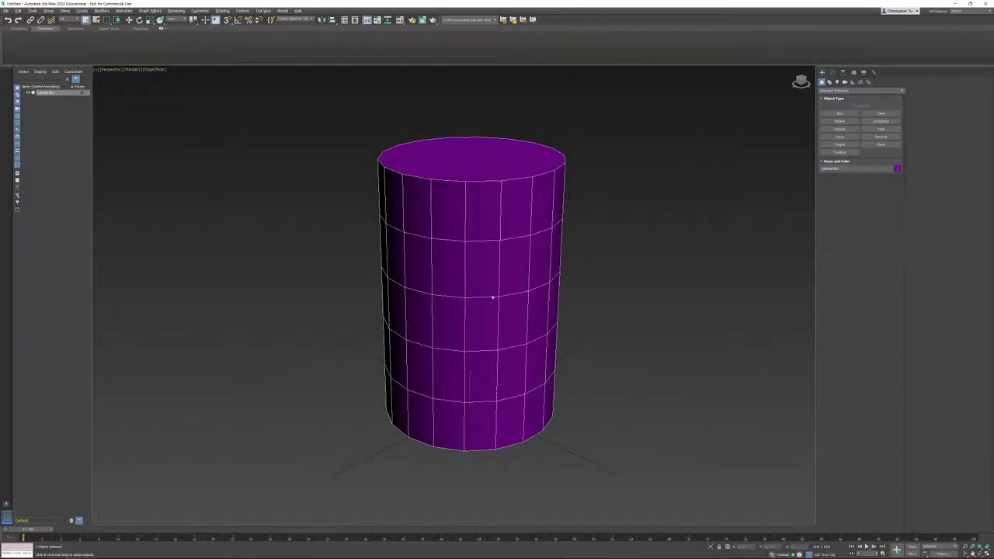
right_click(492, 295)
mouse_move(518, 364)
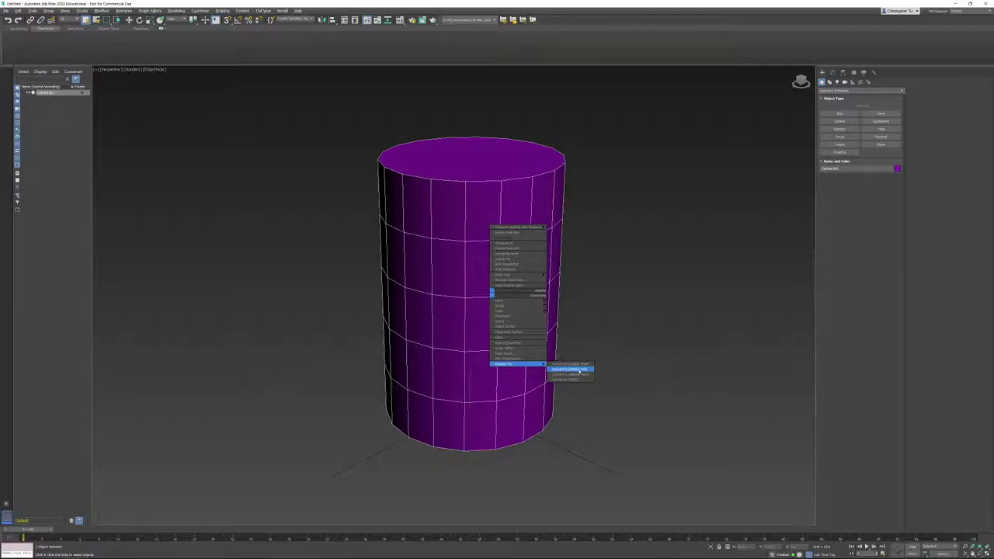
left_click(579, 370)
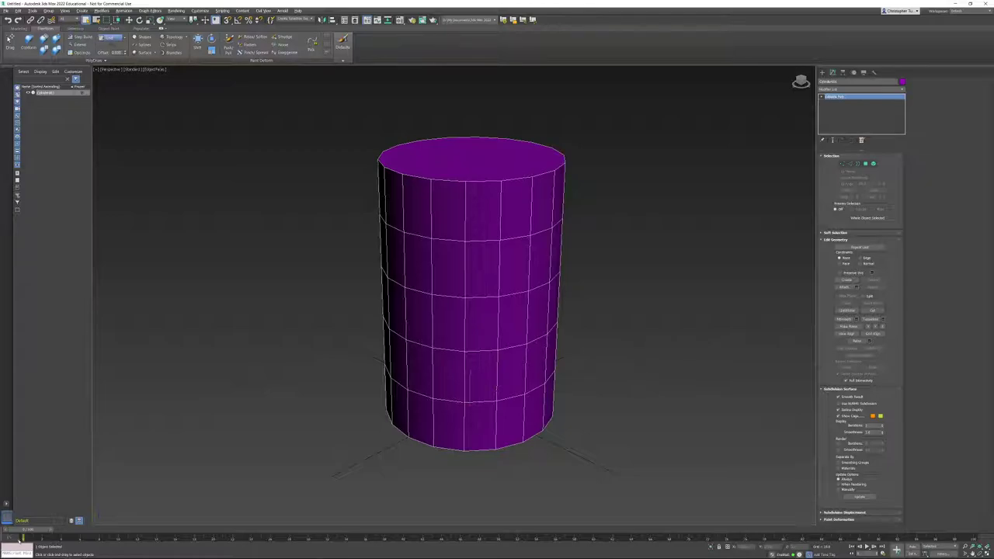
- Check the barrel's bulging profile in the reference photo and return to 3ds Max
left_click(80, 553)
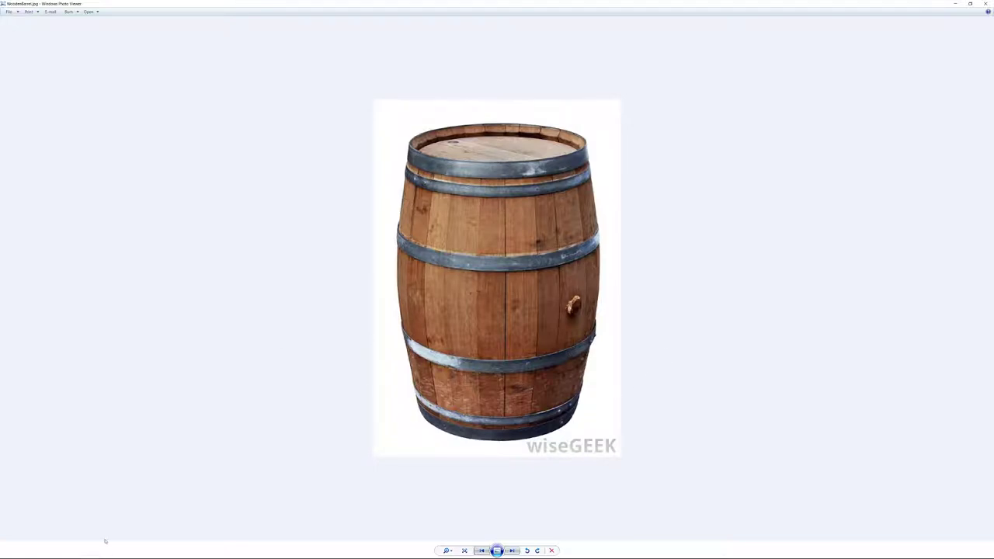
mouse_move(87, 554)
key("super")
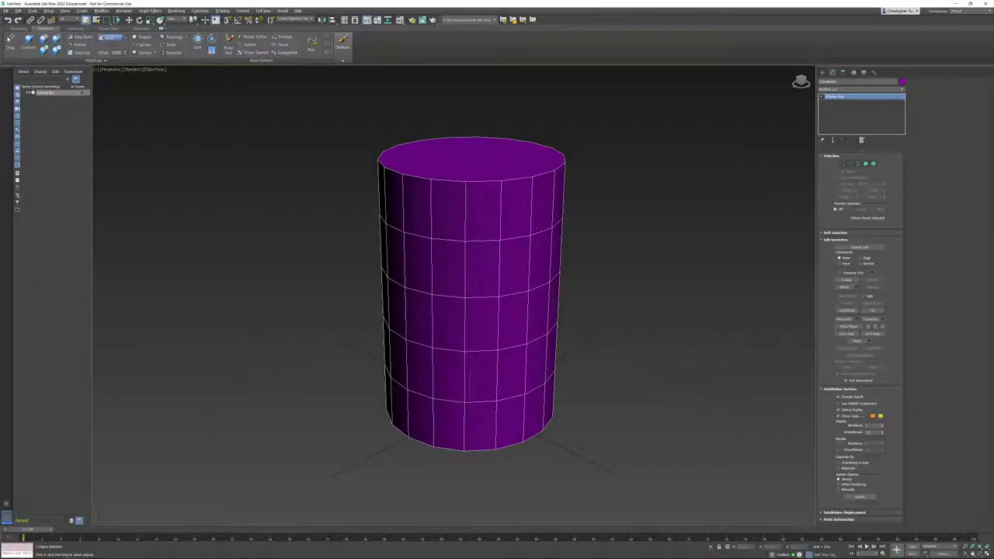
- Apply an FFD (cyl) modifier to the editable poly cylinder
left_click(902, 91)
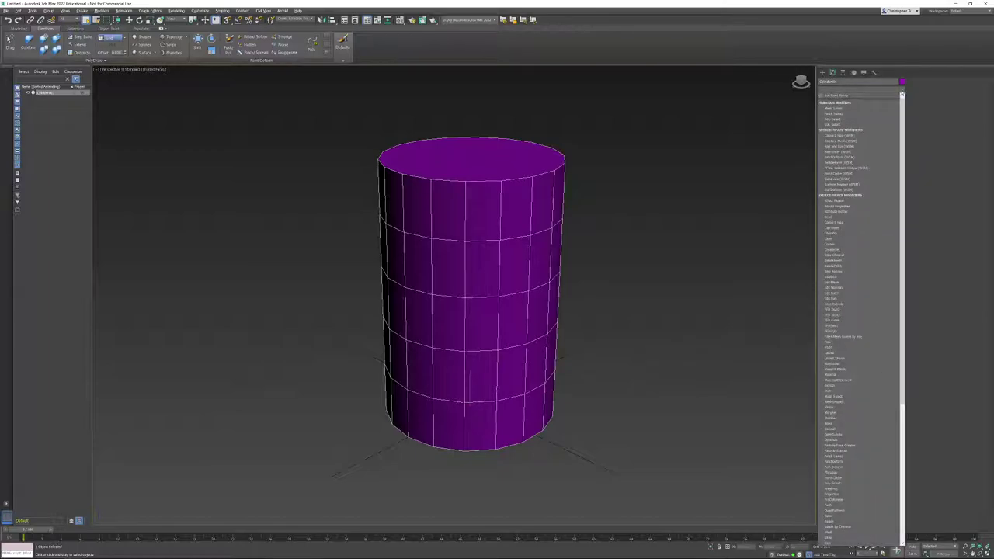
left_click(847, 332)
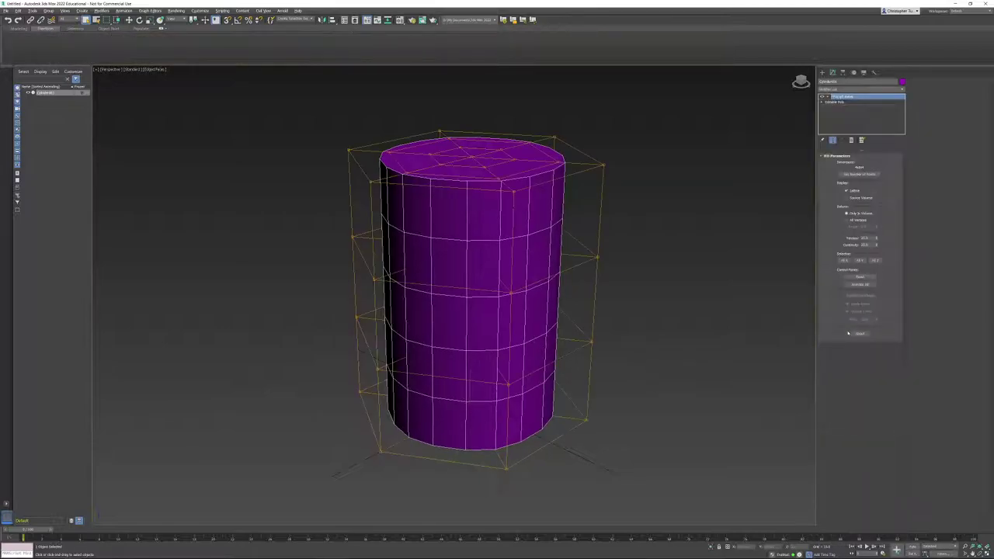
middle_click_drag(632, 284, 555, 293, "alt")
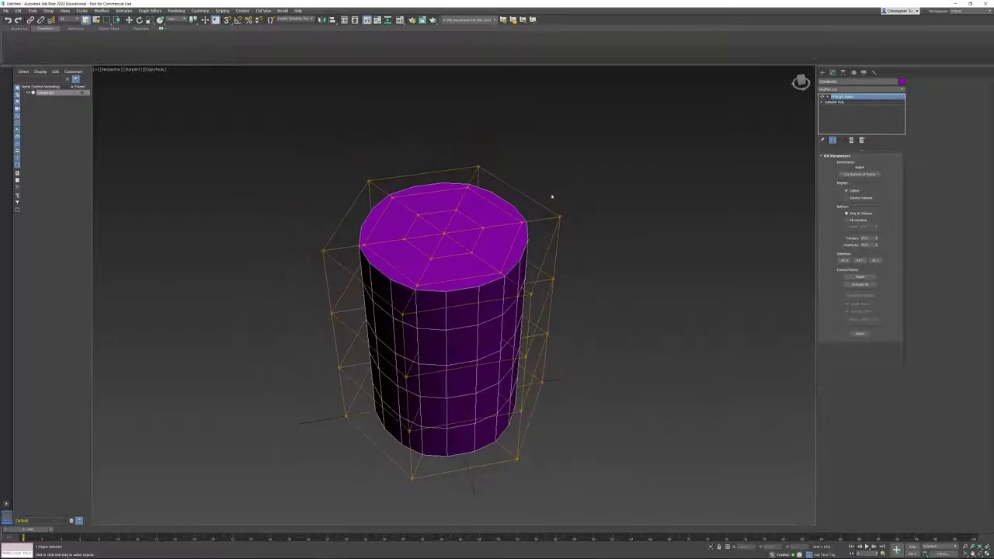
middle_click_drag(441, 363, 445, 249, "alt")
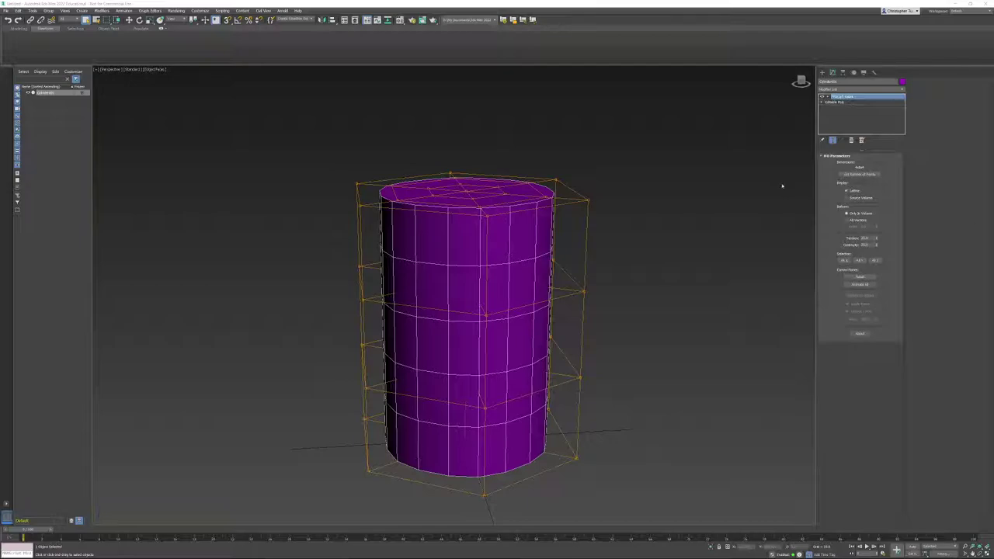
middle_click_drag(650, 217, 643, 209)
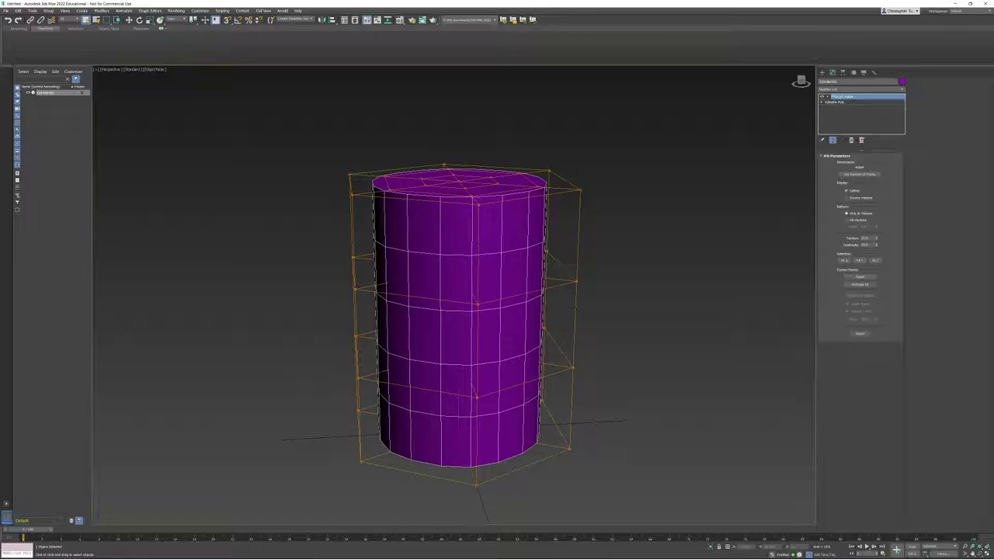
middle_click_drag(556, 262, 537, 342, "alt")
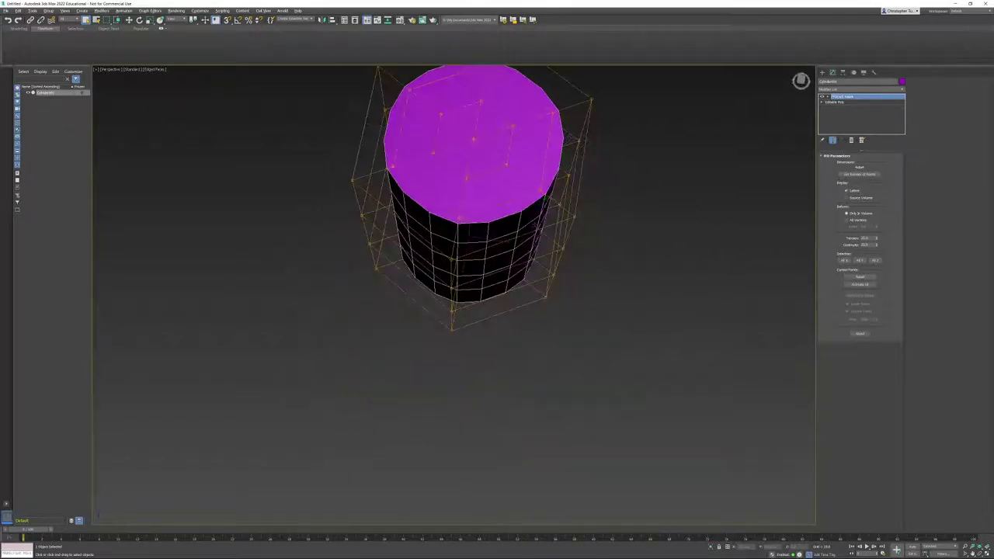
middle_click_drag(528, 222, 516, 204)
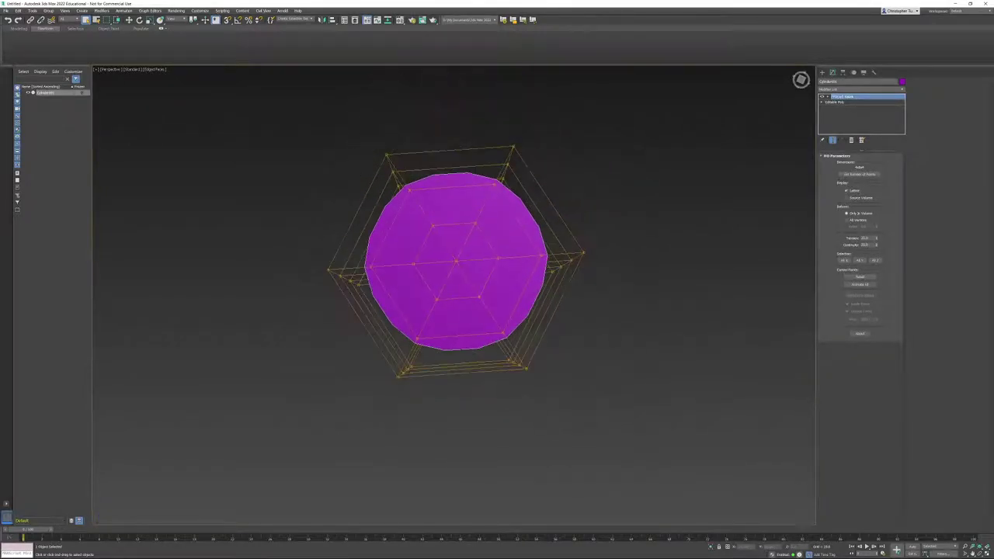
middle_click_drag(526, 246, 526, 254)
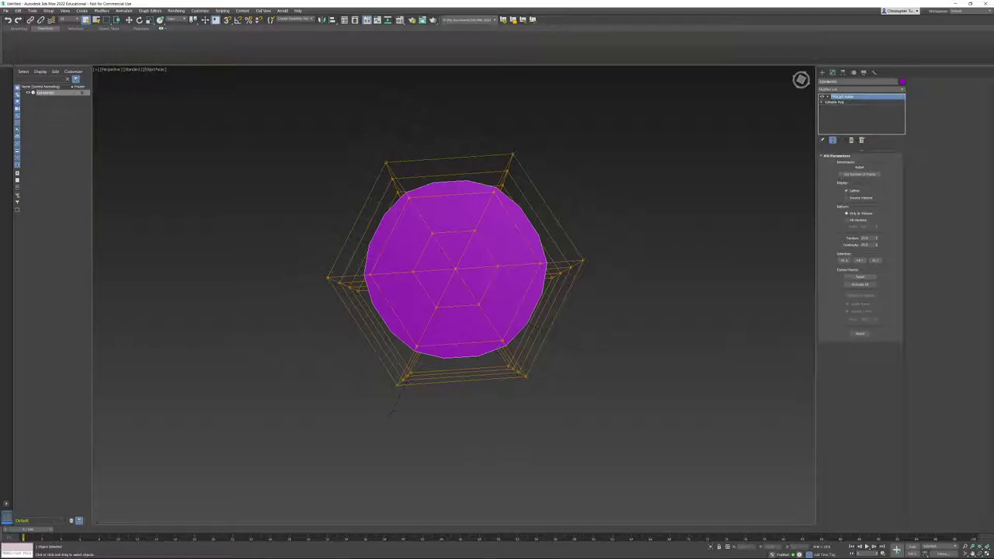
- Increase the number of side points in the FFD (cyl) lattice so it follows the cylinder's round shape more closely
middle_click_drag(621, 284, 583, 324, "alt")
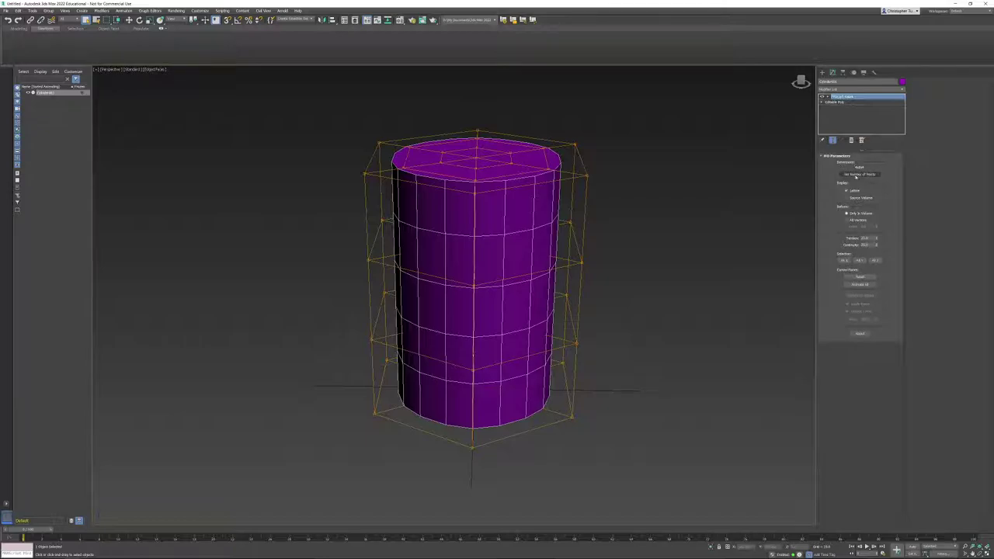
left_click(860, 174)
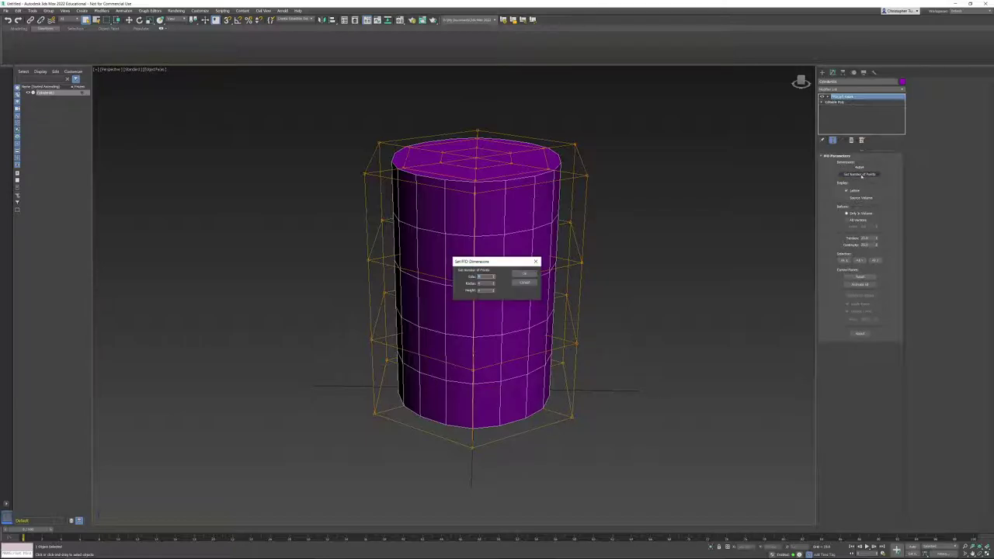
left_click_drag(489, 263, 633, 224)
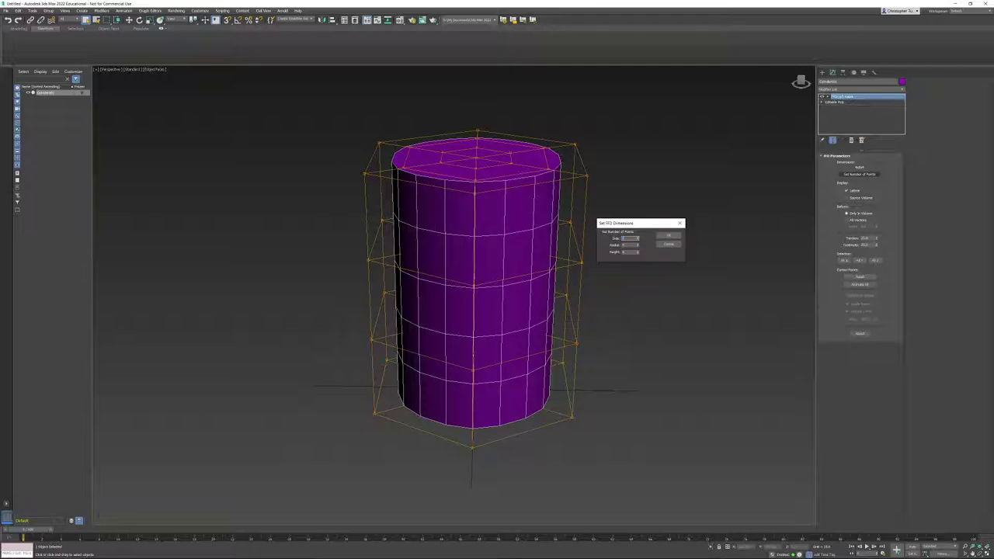
left_click(662, 234)
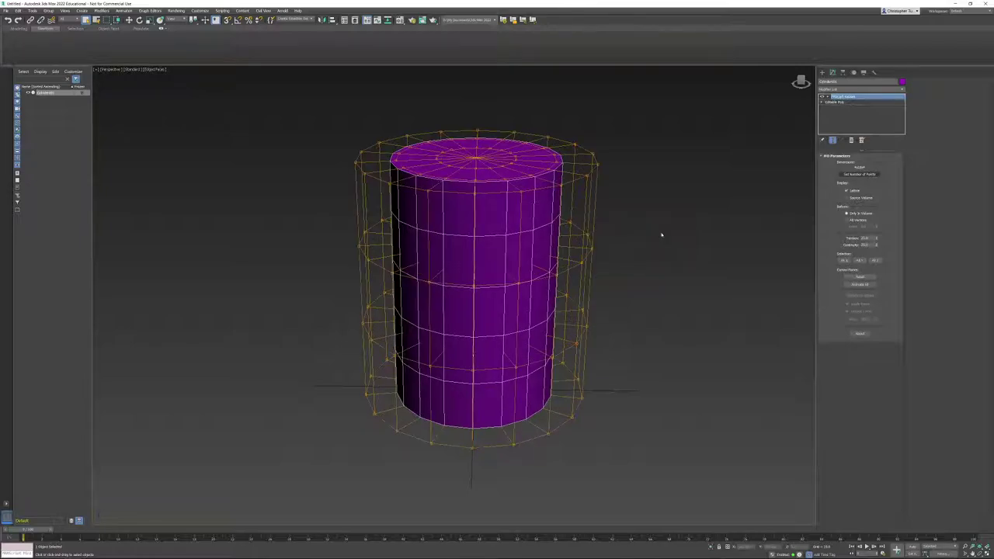
middle_click_drag(579, 194, 506, 230, "alt")
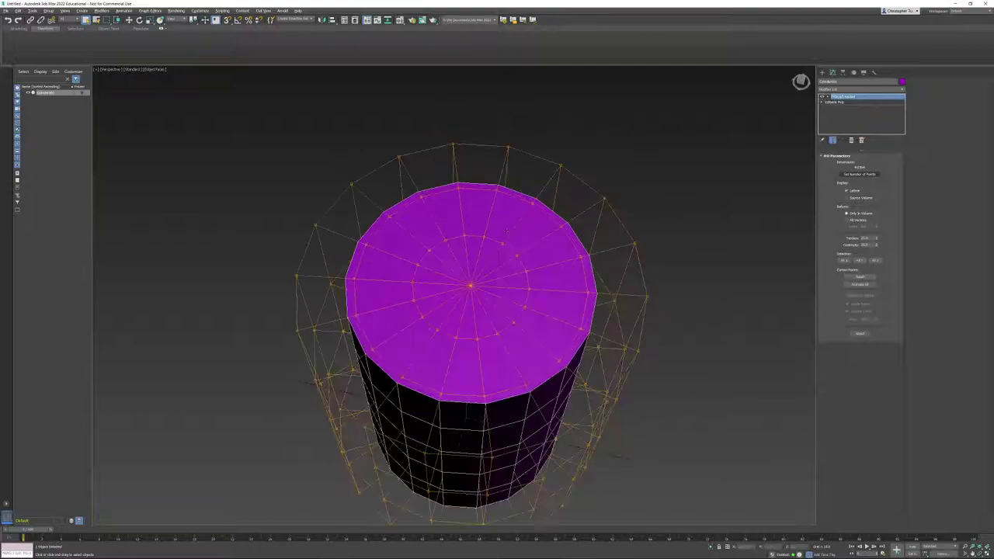
middle_click_drag(356, 236, 356, 203, "alt")
middle_click_drag(437, 249, 448, 232, "alt")
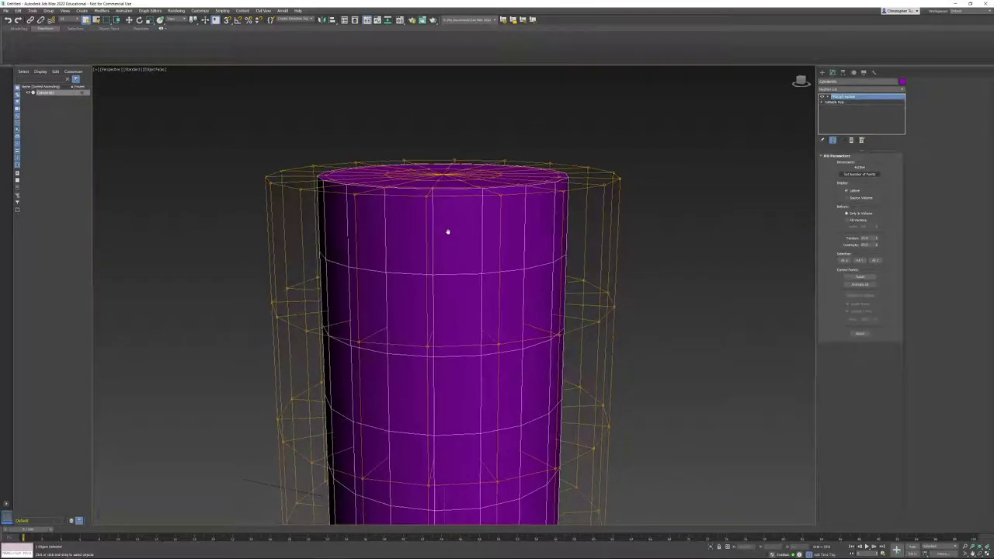
scroll(439, 184, "down", 6)
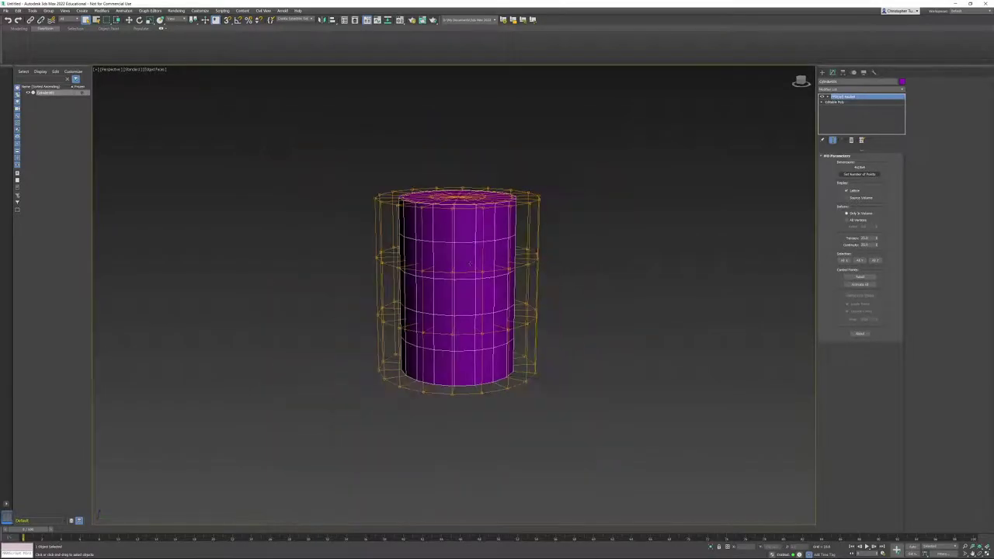
scroll(501, 259, "up", 4)
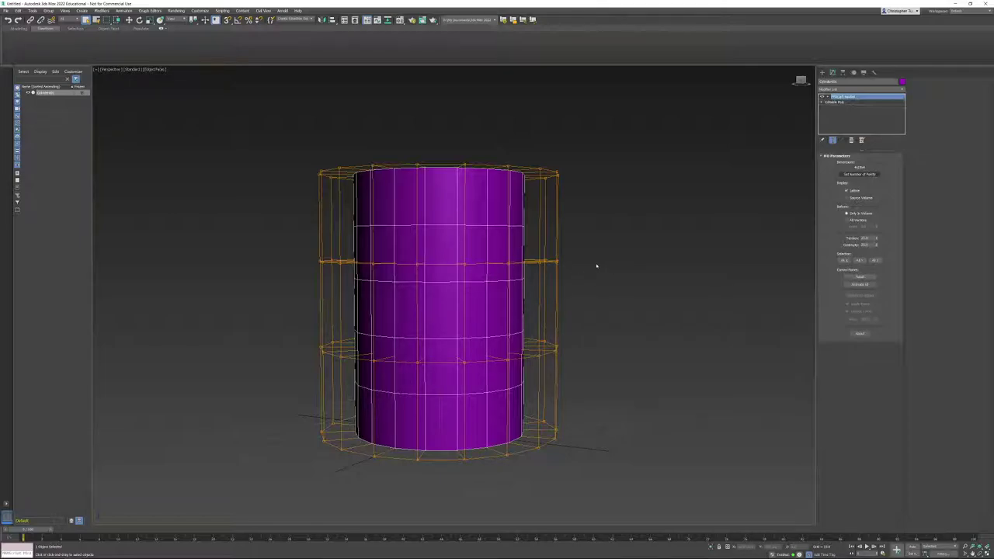
middle_click_drag(596, 267, 652, 254, "alt")
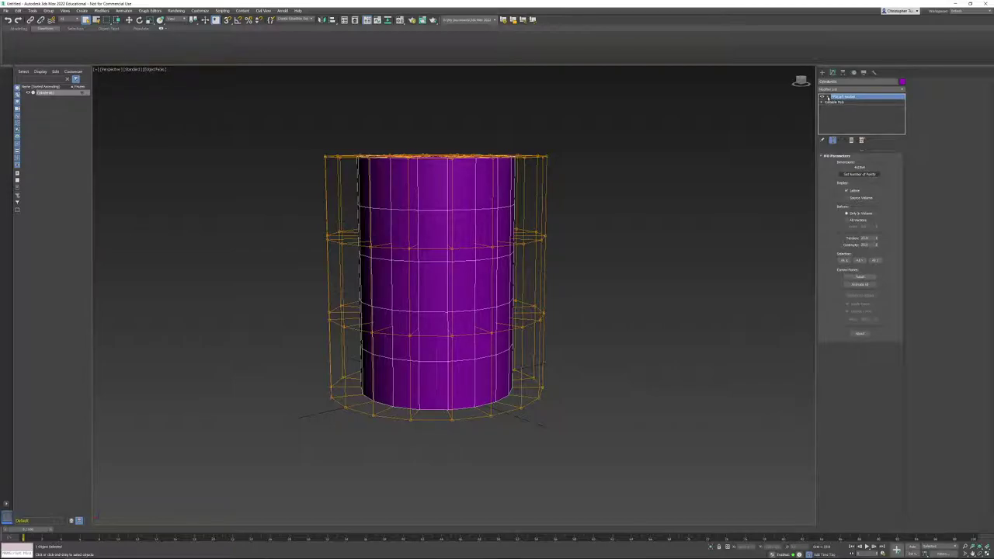
- Enter the Control Points level of the FFD (cyl) modifier
left_click(826, 97)
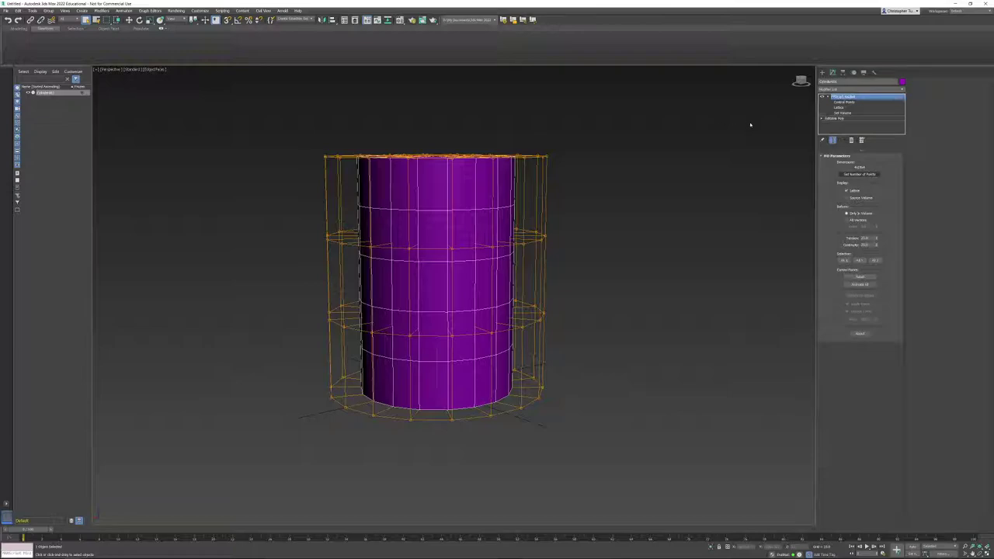
left_click(849, 103)
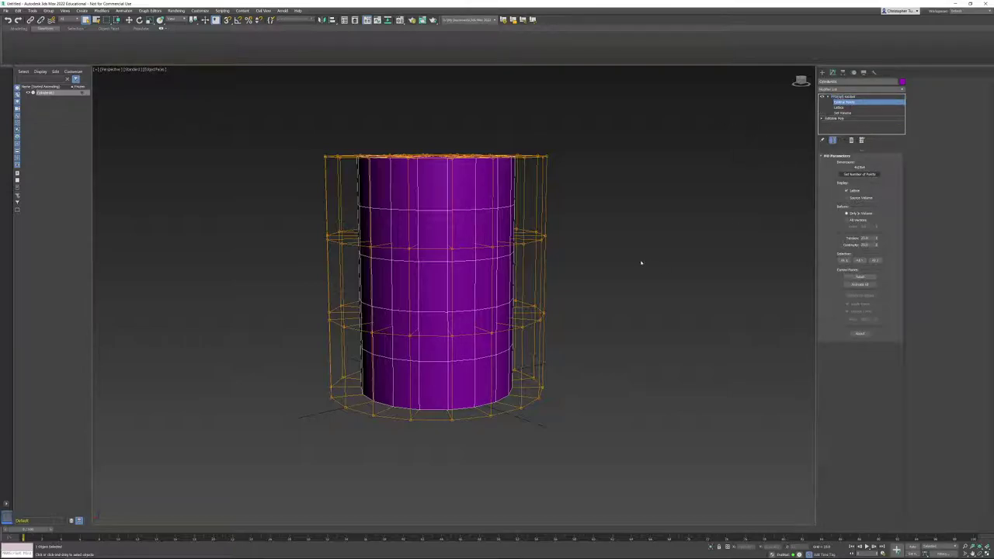
middle_click_drag(594, 255, 590, 244)
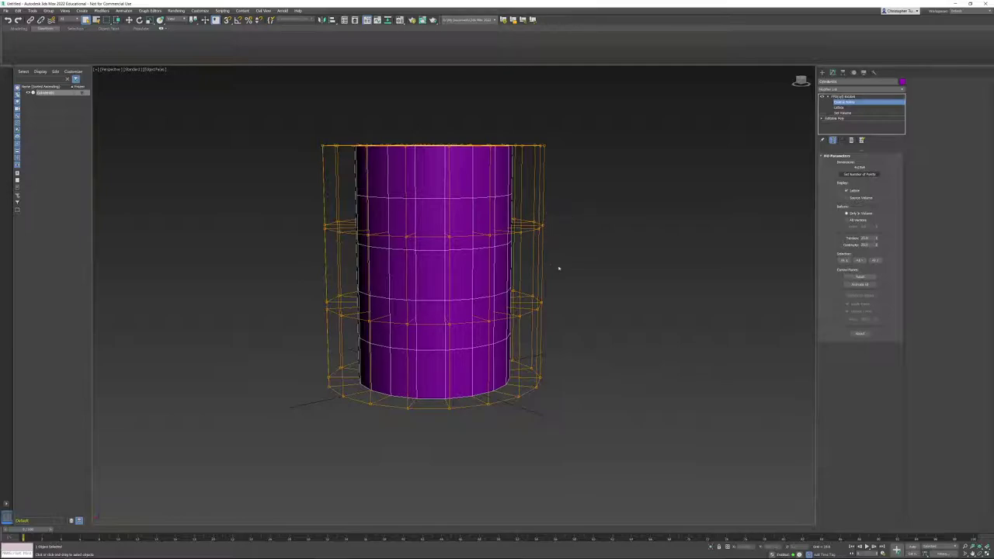
- Try moving a single control point on the lattice's upper middle row outward, and undo the move
key("w")
left_click_drag(559, 225, 670, 249)
key("ctrl+z")
- Select the two middle rows of FFD control points and scale them outward horizontally to give the cylinder a barrel bulge
middle_click_drag(479, 251, 466, 236, "alt")
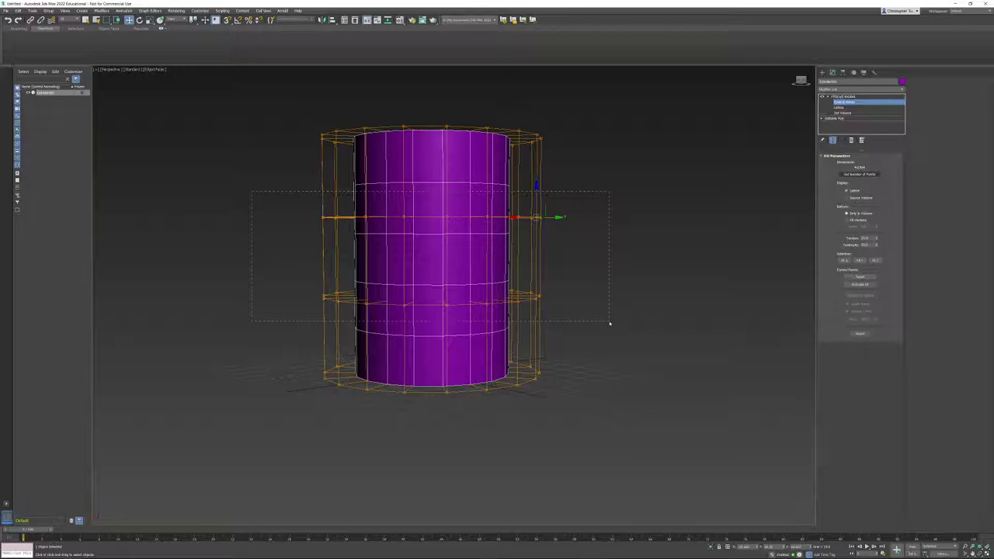
left_click_drag(609, 323, 609, 323)
middle_click_drag(542, 253, 471, 286, "alt")
scroll(497, 280, "up", 3)
left_click_drag(416, 251, 393, 210)
middle_click_drag(393, 209, 485, 231, "alt")
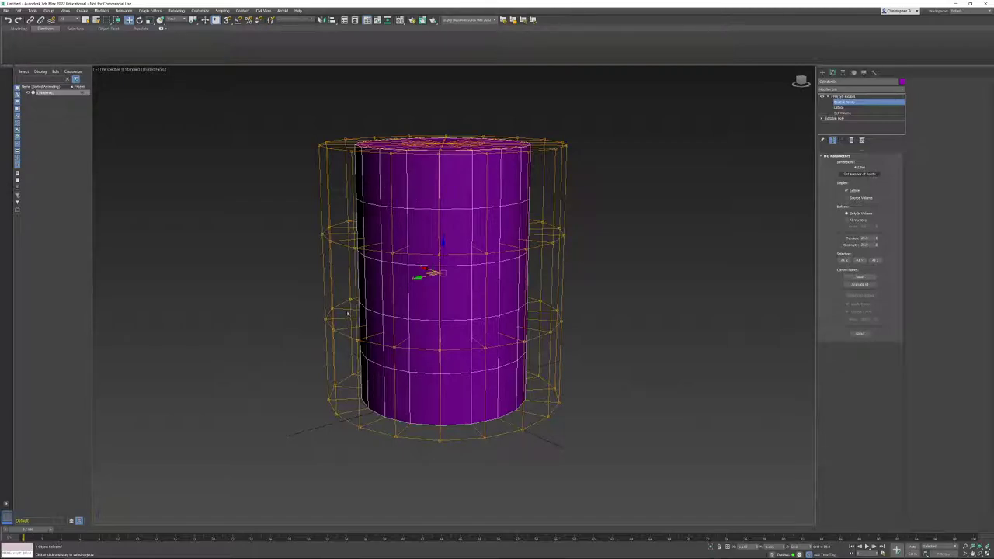
key("r")
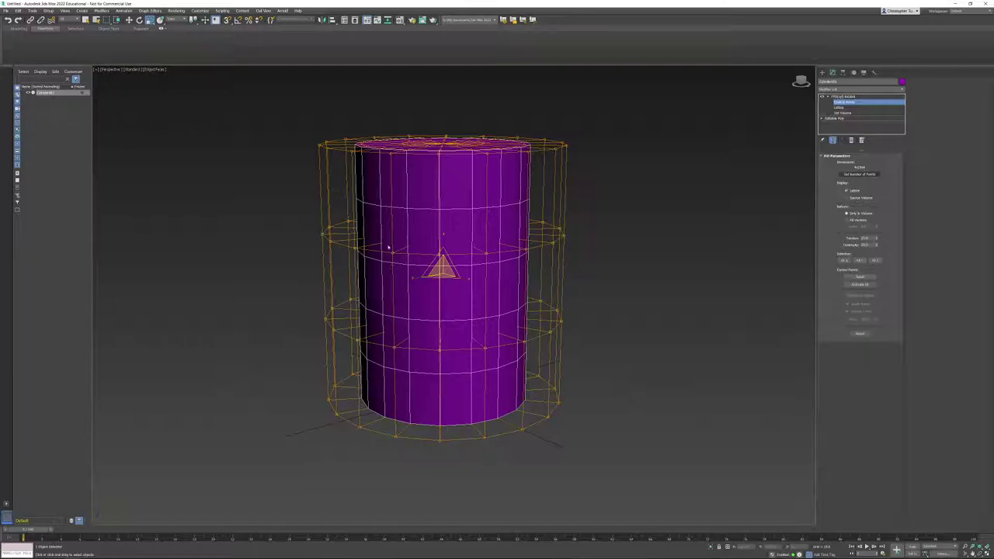
middle_click_drag(442, 261, 450, 277, "alt")
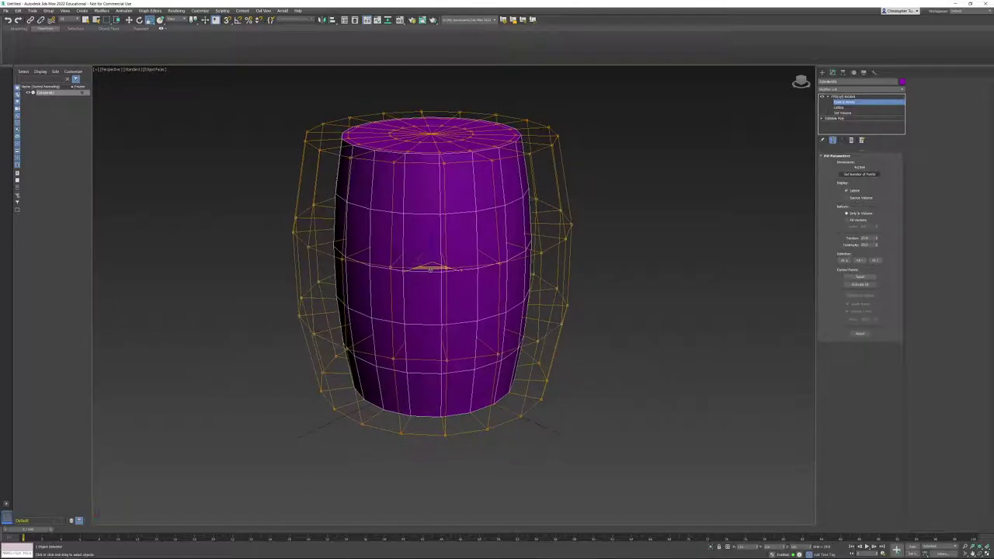
left_click_drag(430, 270, 430, 268)
middle_click_drag(520, 312, 384, 276, "alt")
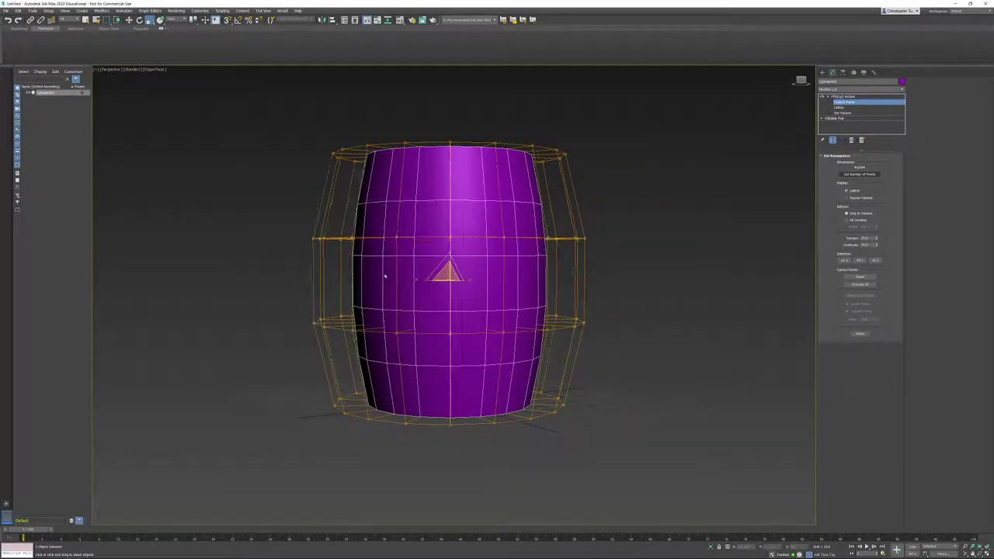
middle_click_drag(508, 368, 485, 222, "alt")
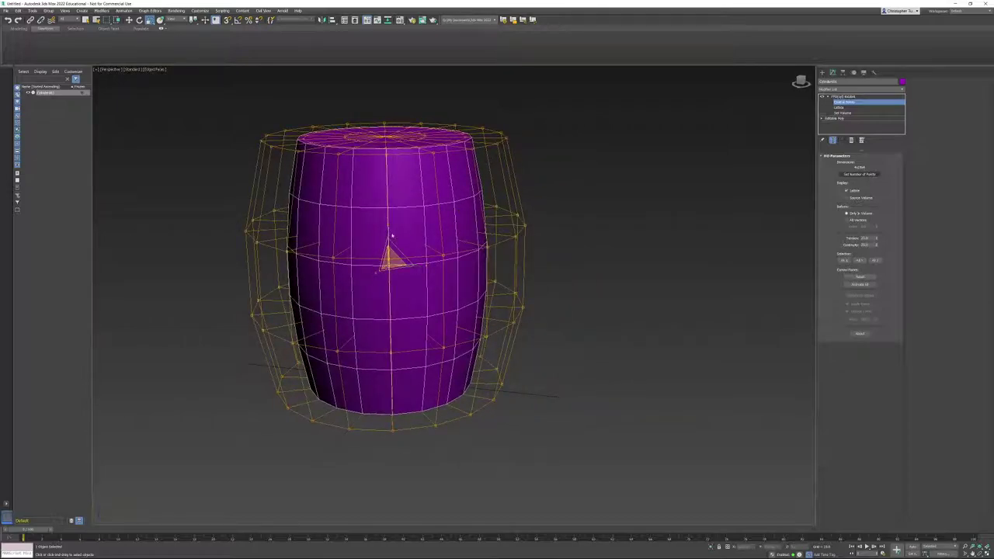
middle_click_drag(392, 237, 505, 304, "alt")
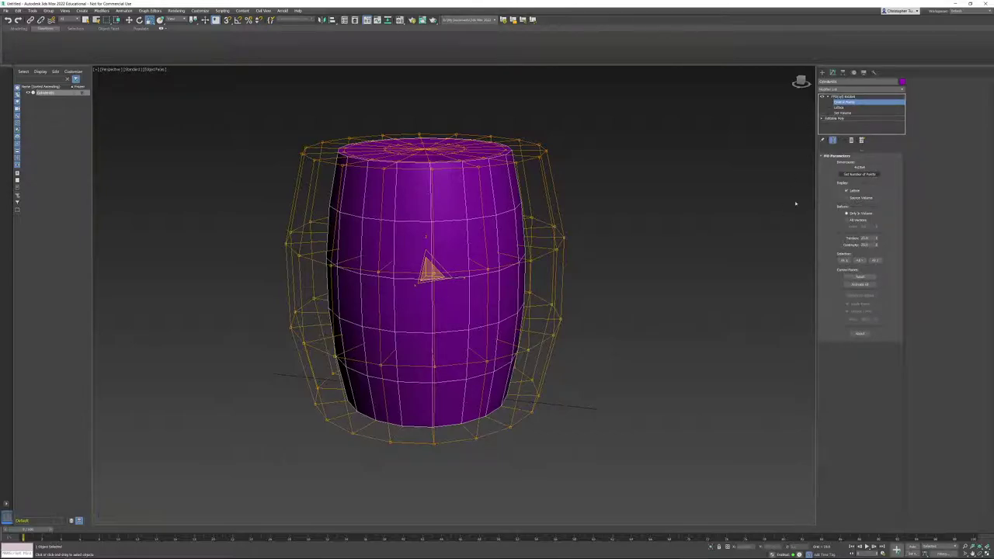
- Try converting the FFD-deformed barrel to an Editable Poly, and undo the conversion
right_click(471, 220)
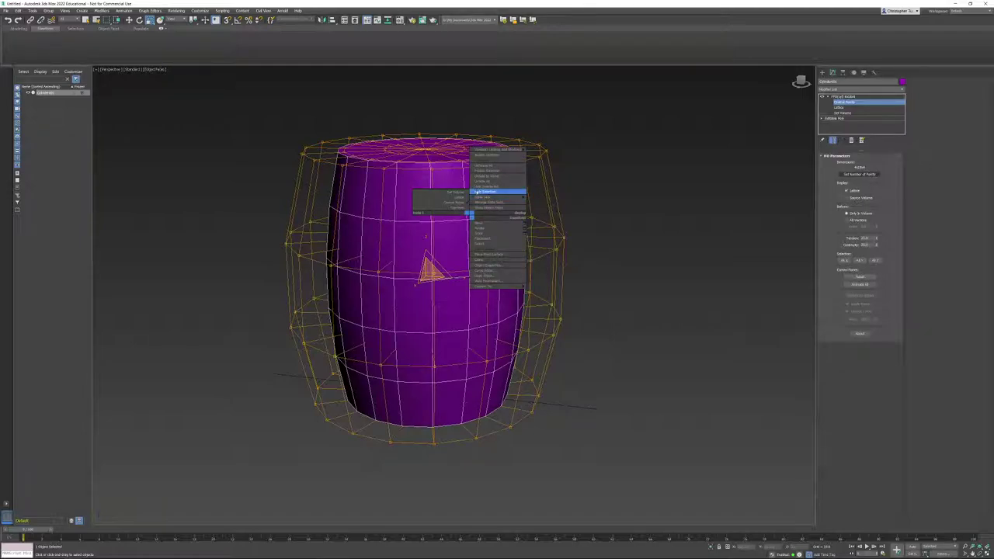
mouse_move(489, 287)
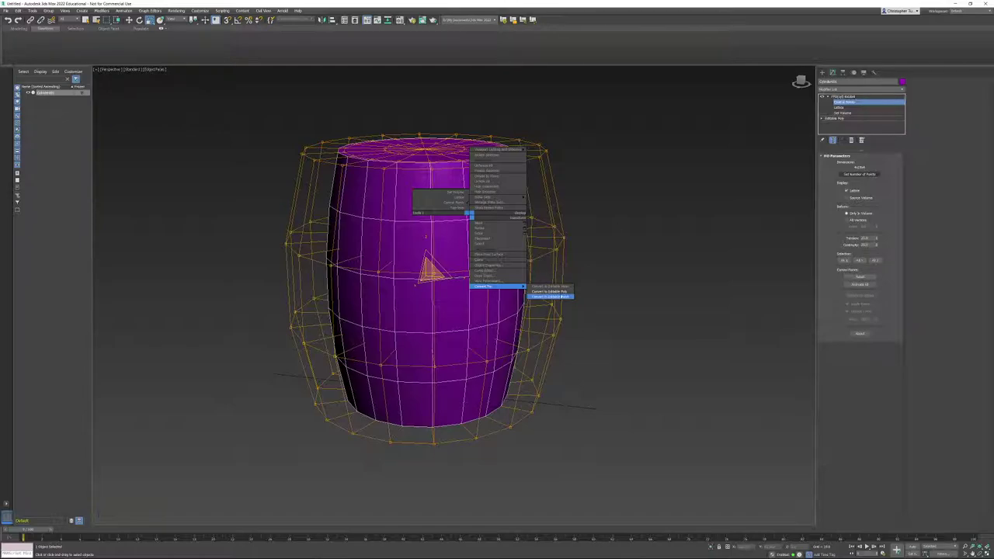
left_click(550, 295)
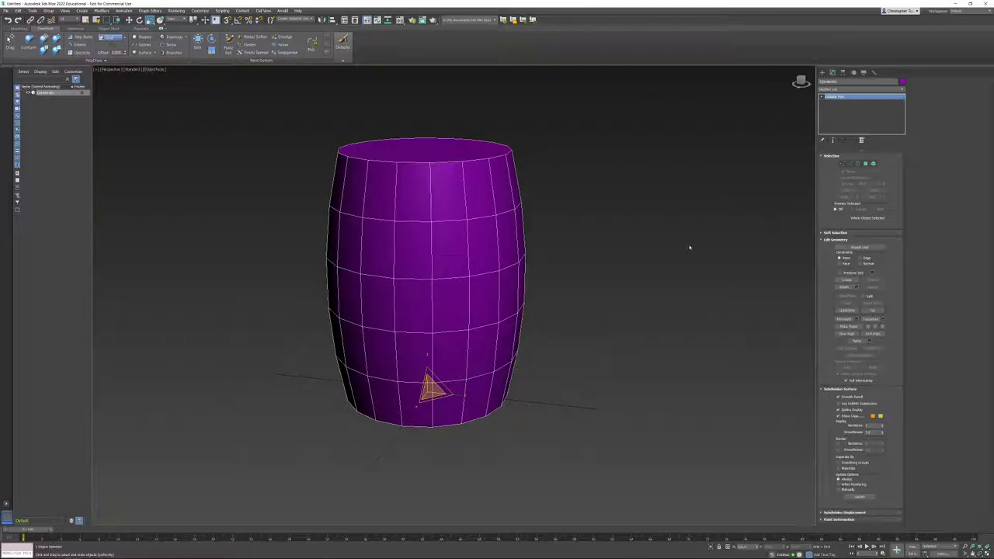
key("ctrl+z")
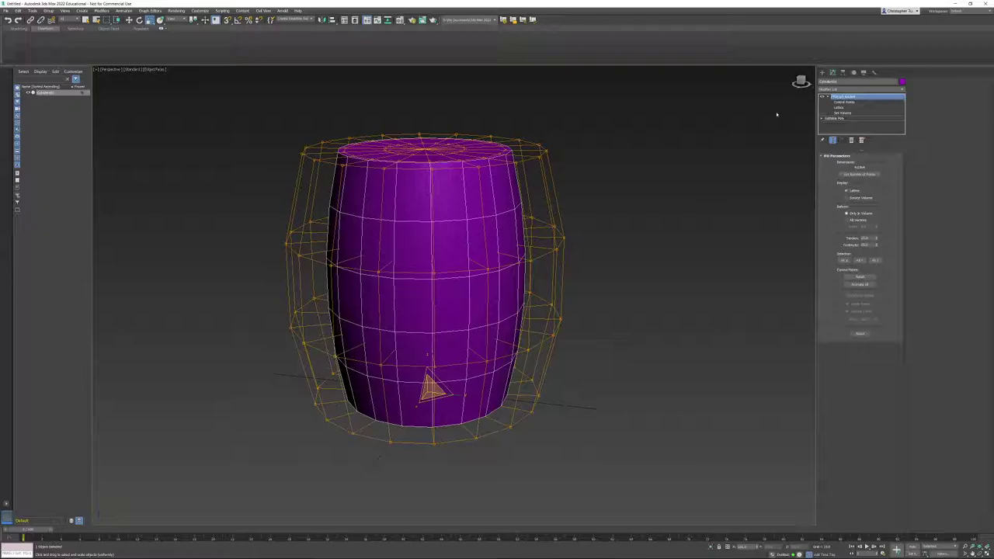
- Add an Edit Poly modifier above the FFD (cyl) modifier and collapse the FFD's sub-levels in the stack
left_click(860, 88)
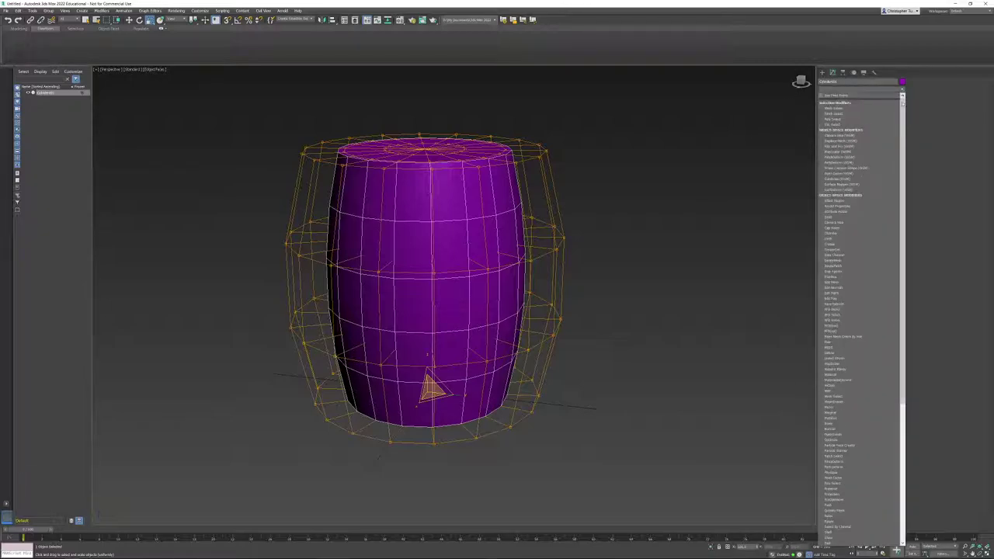
scroll(833, 276, "down", 2)
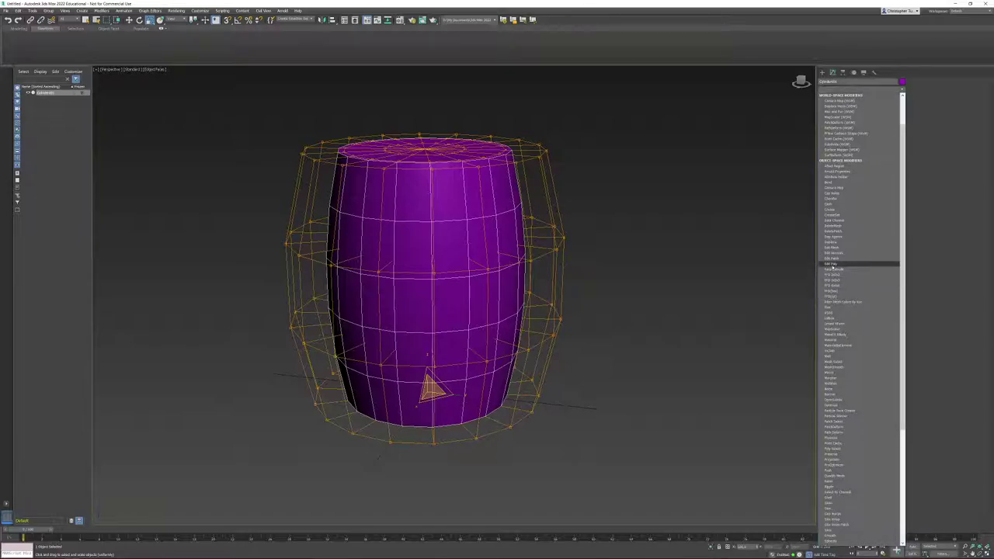
left_click(831, 264)
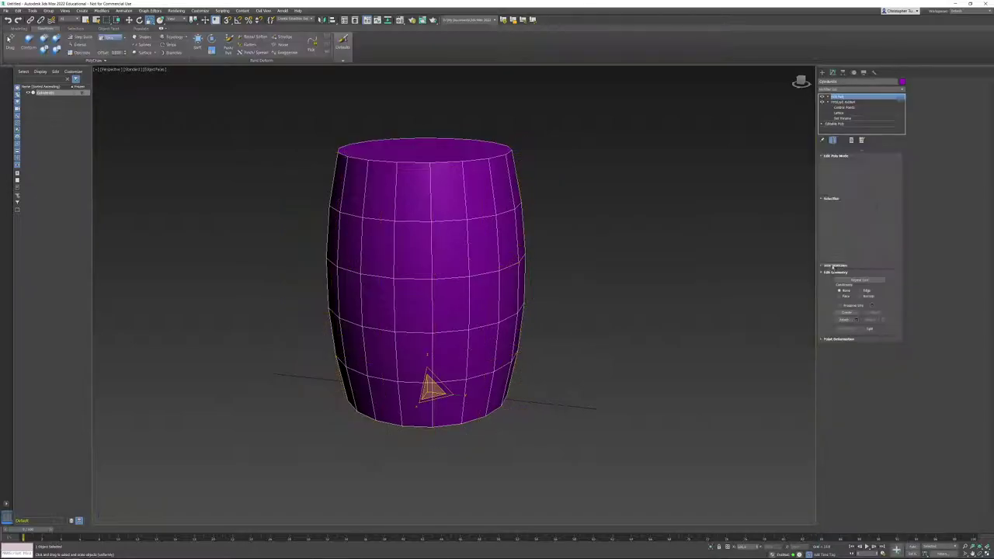
left_click(826, 101)
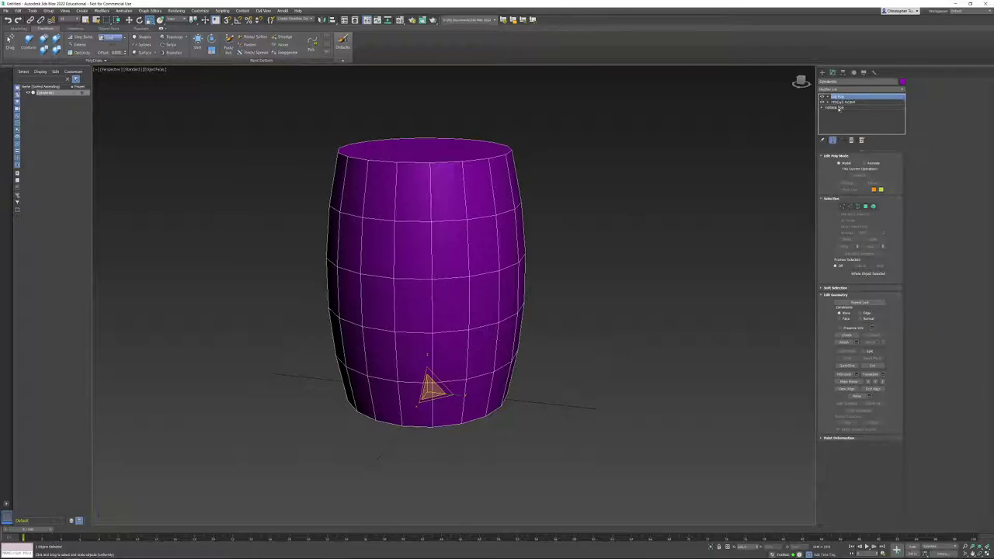
- Inspect the barrel at the FFD (cyl) level of the stack and return to the Edit Poly level
left_click(841, 103)
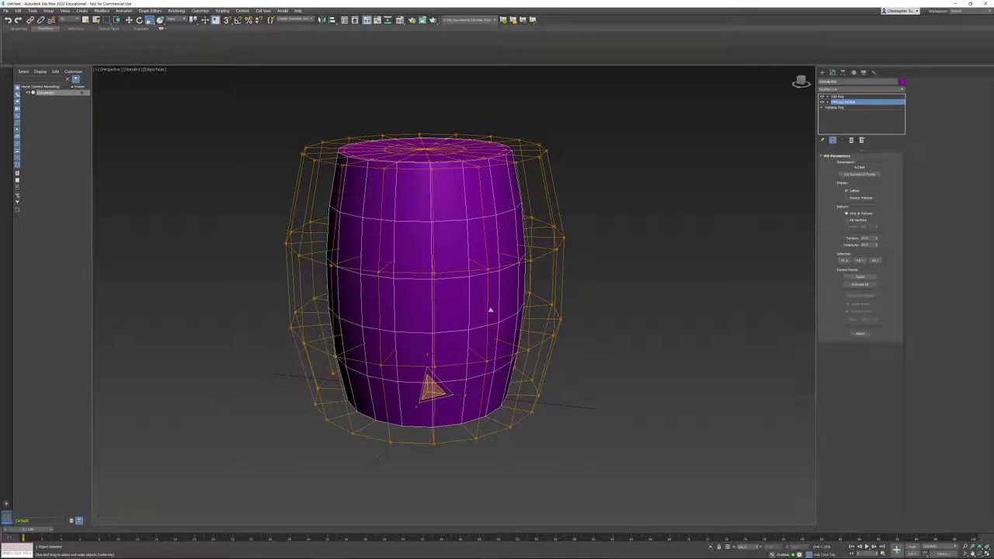
left_click(838, 97)
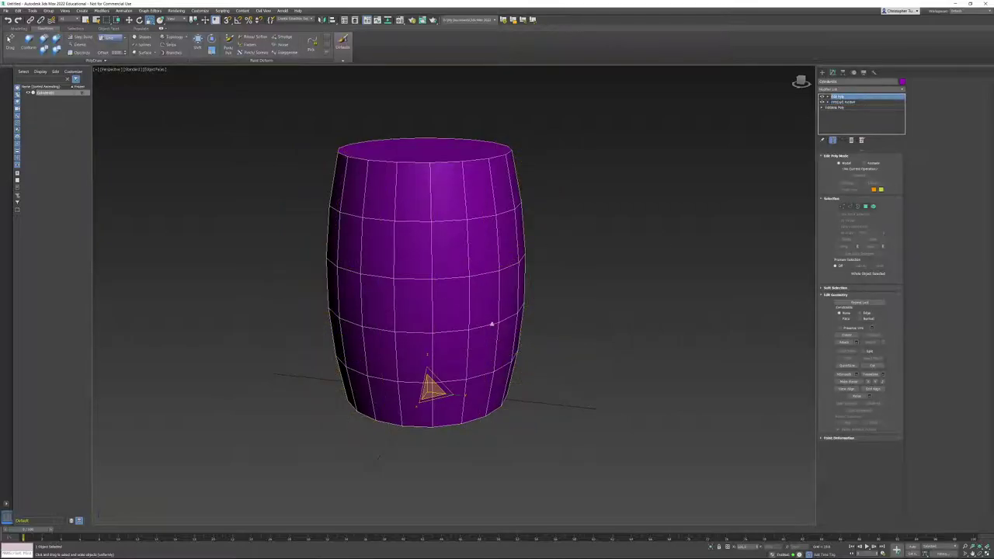
middle_click_drag(491, 324, 523, 313)
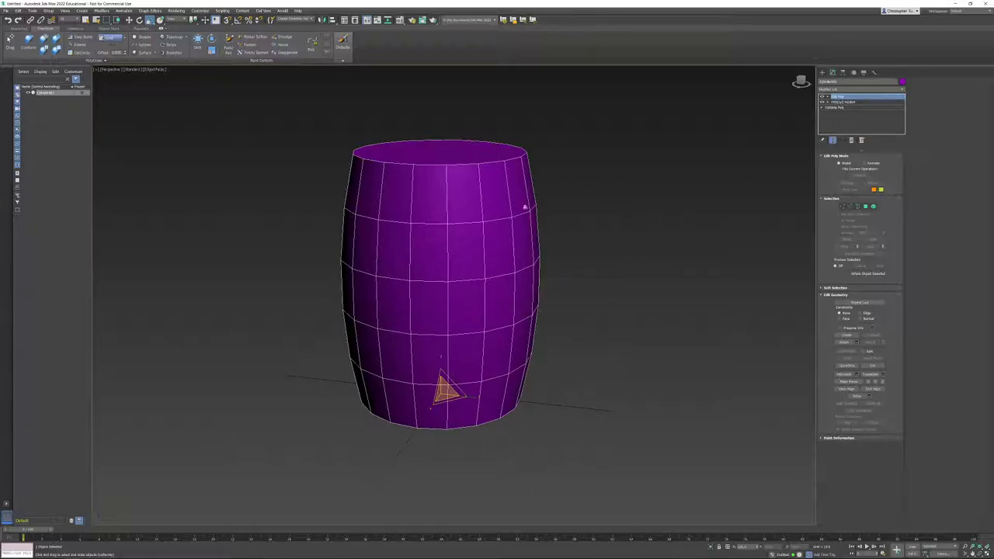
middle_click_drag(598, 341, 587, 339)
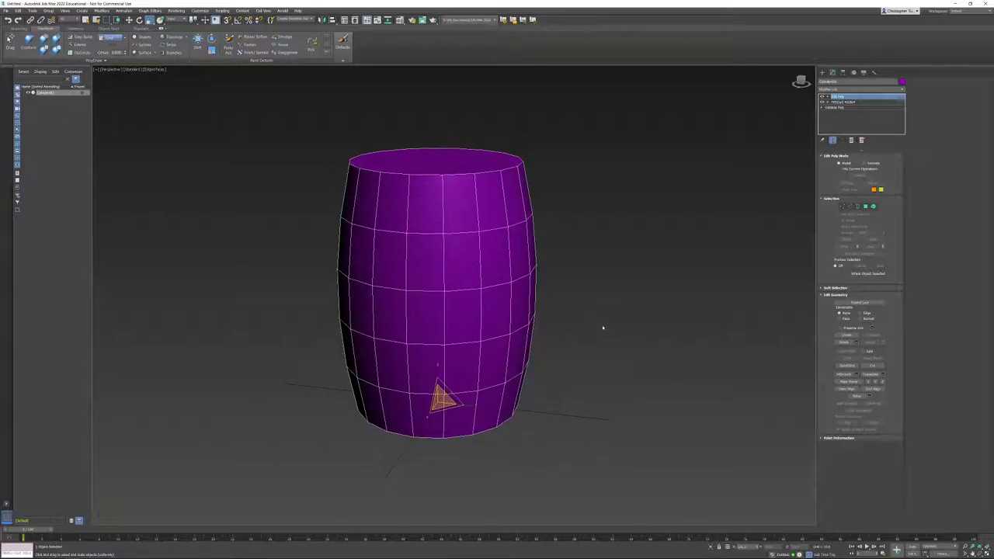
middle_click_drag(606, 328, 489, 296, "alt")
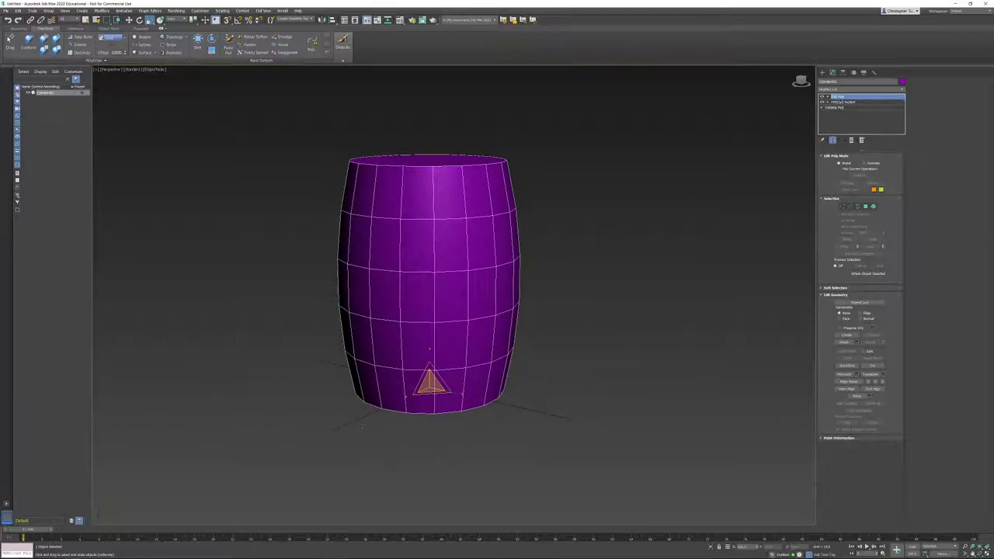
- Examine the barrel's rim, metal bands and planks in the reference photo and return to 3ds Max
left_click(87, 553)
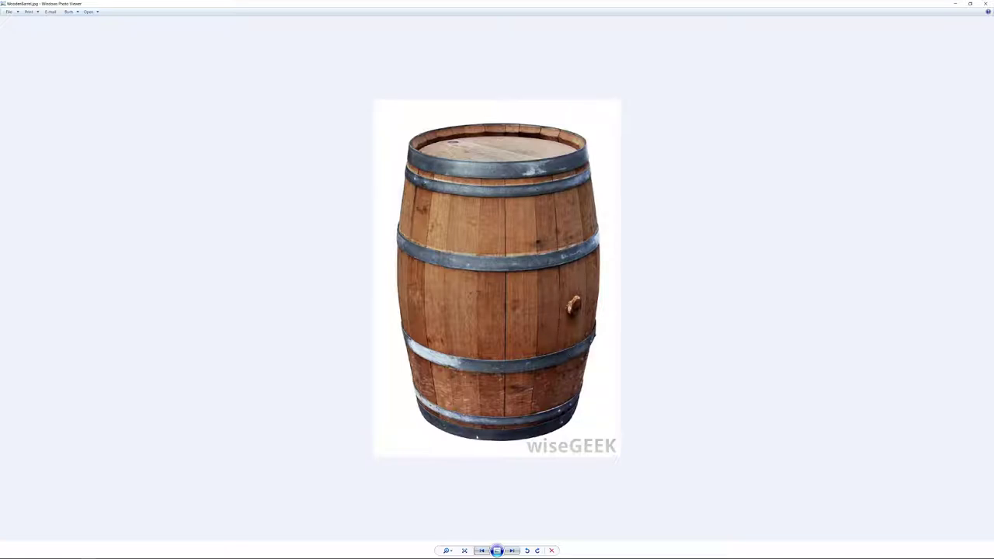
mouse_move(465, 558)
left_click(72, 552)
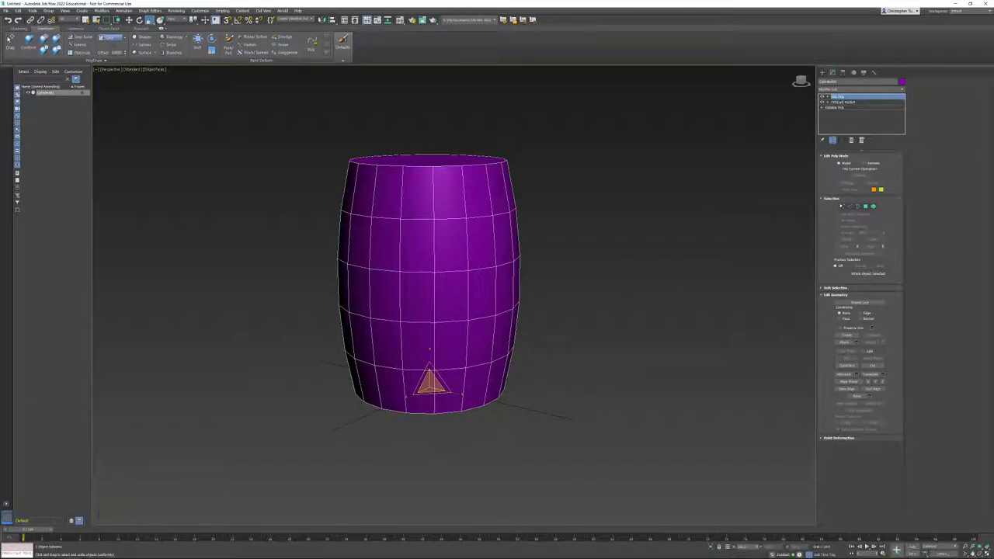
- Connect the ring of vertical edges in the barrel's top row with one edge loop slid close to the upper rim
left_click(850, 206)
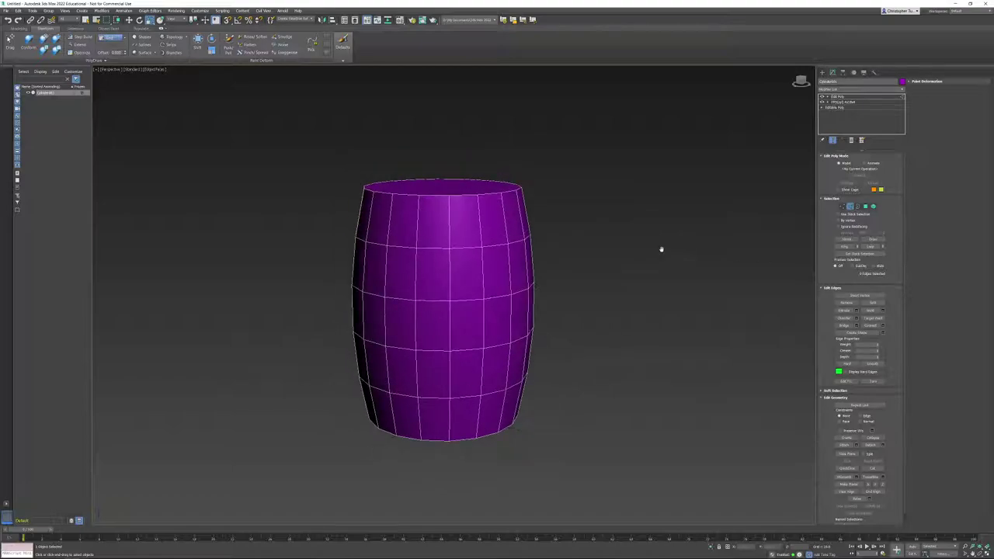
scroll(548, 230, "up", 3)
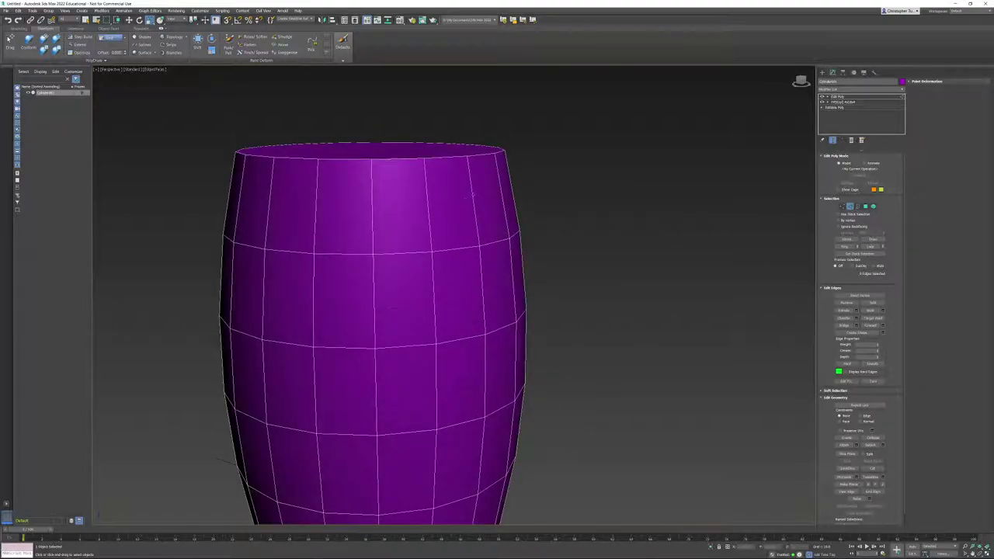
left_click(472, 194)
left_click(844, 246)
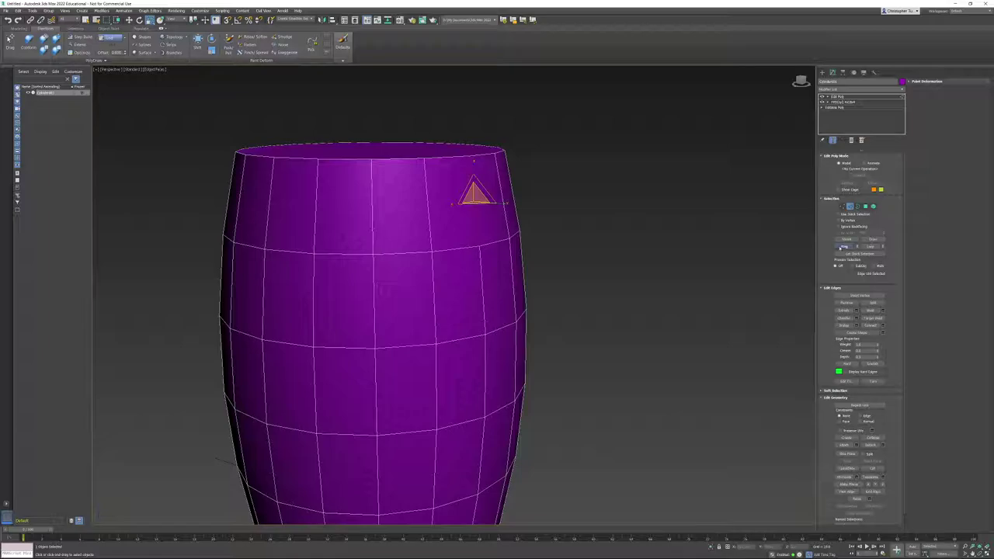
key("ctrl+BackSpace")
middle_click_drag(535, 226, 423, 225, "alt")
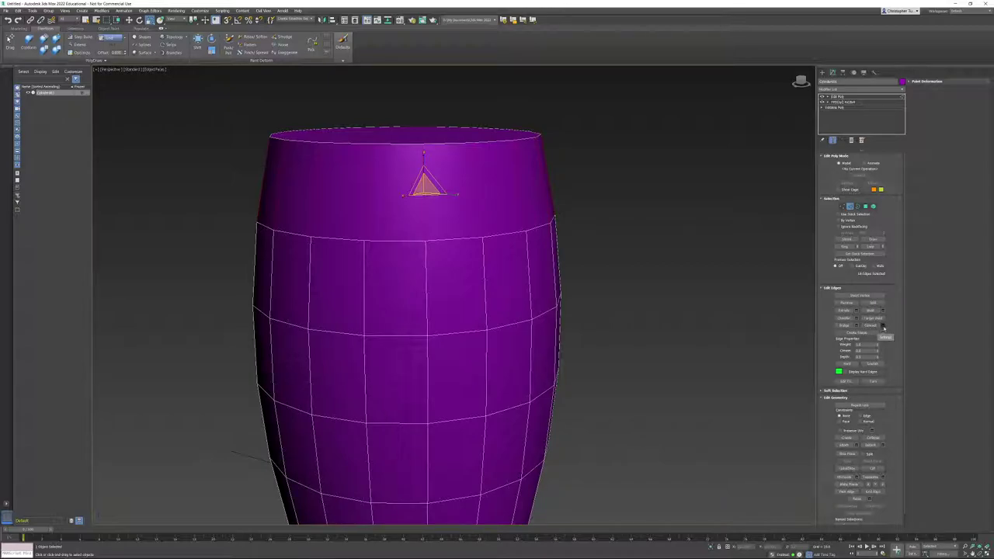
left_click(882, 328)
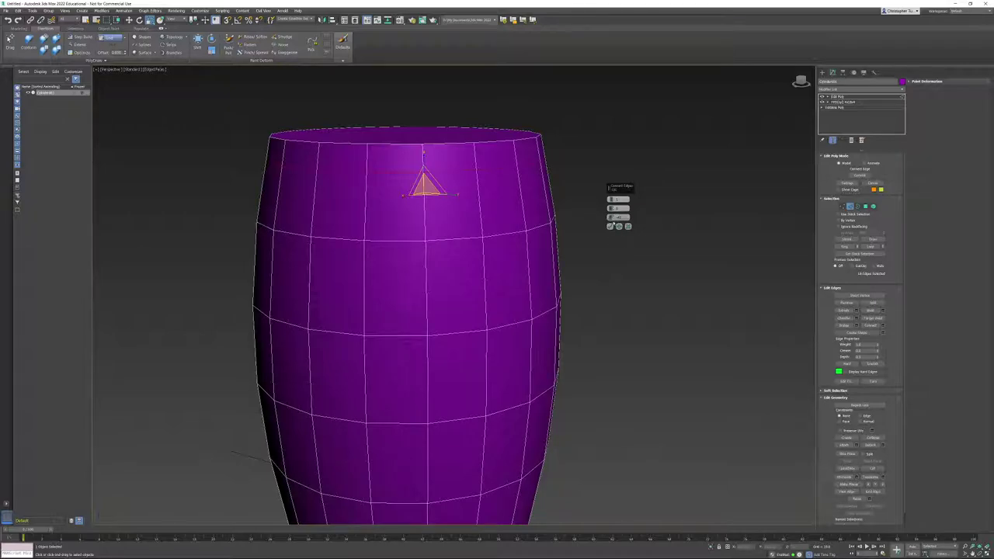
left_click(283, 147)
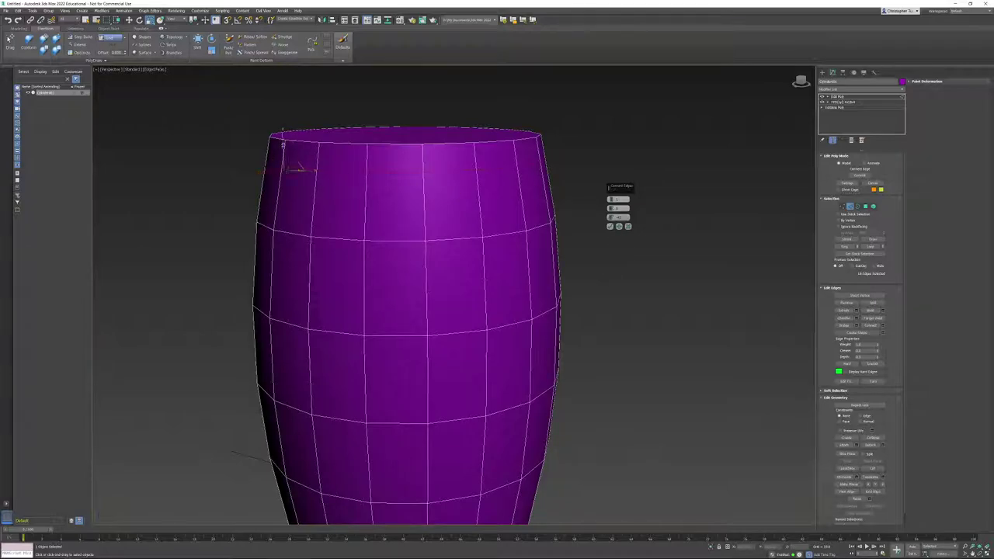
left_click(423, 159)
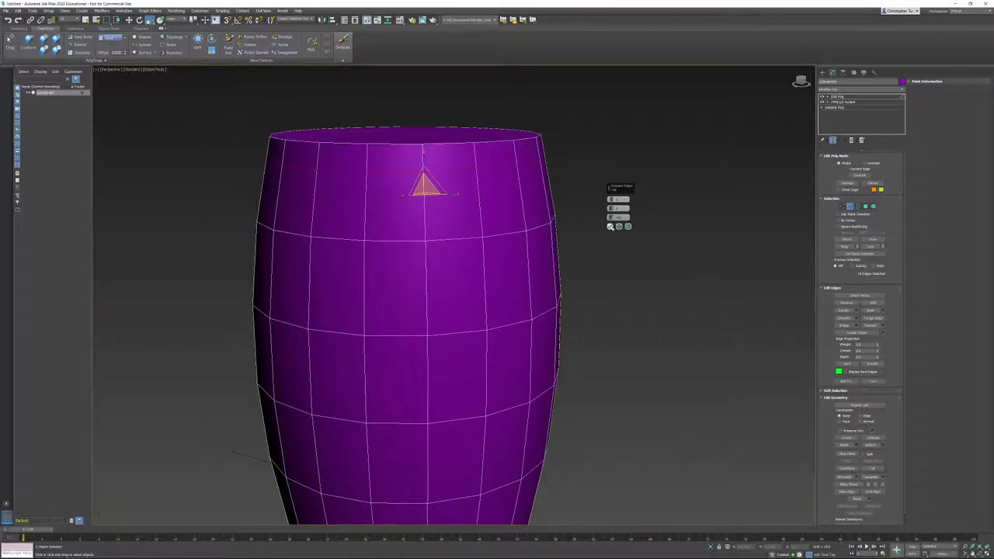
left_click(611, 227)
left_click(625, 350)
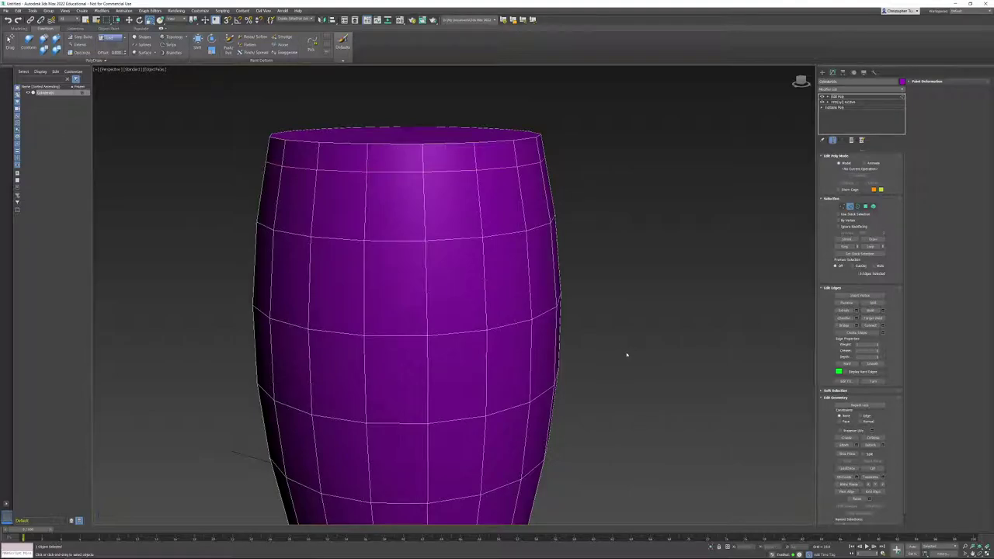
- Connect the ring of vertical edges in the barrel's bottom row with one edge loop slid close to the base
middle_click_drag(626, 355, 508, 303)
left_click(506, 301)
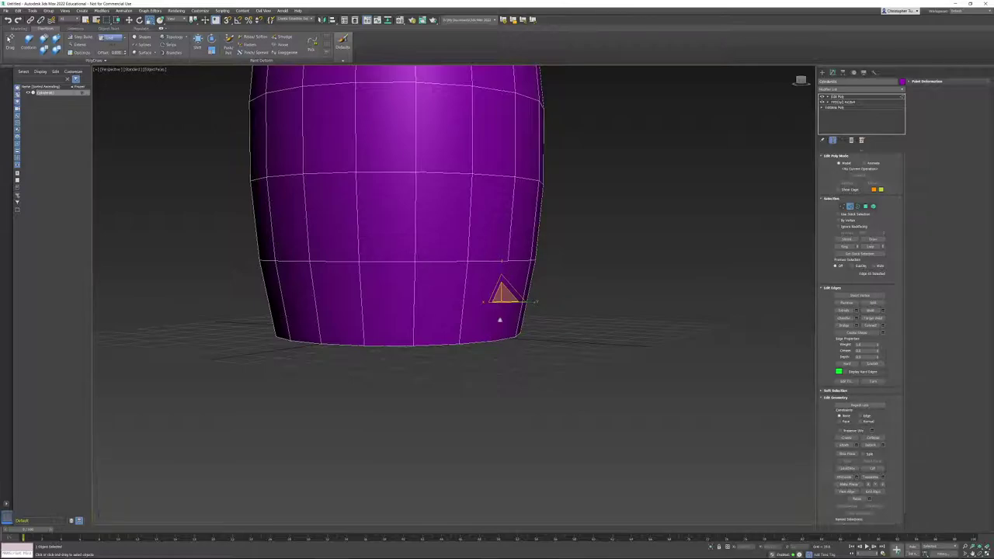
left_click(844, 246)
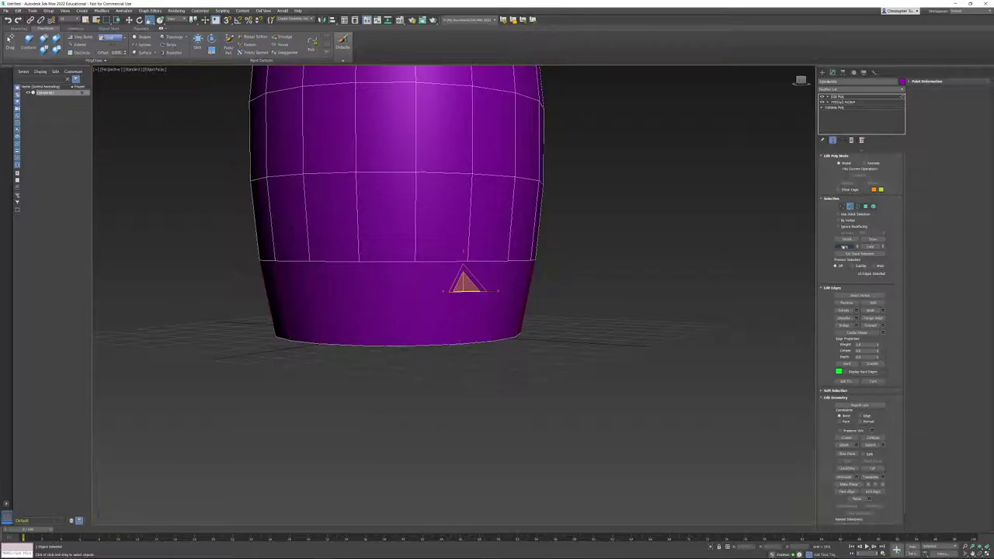
left_click(883, 326)
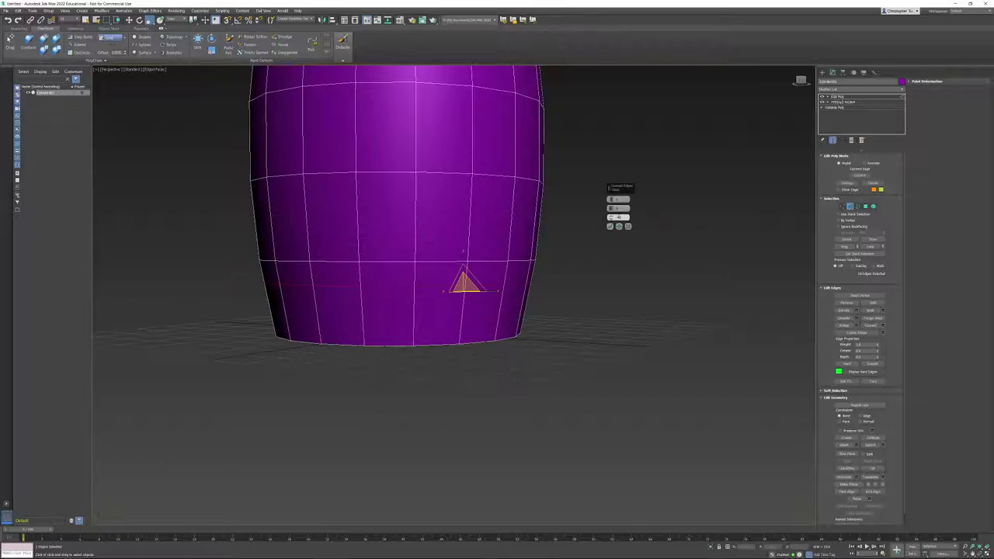
double_click(618, 217)
middle_click_drag(558, 273, 552, 275)
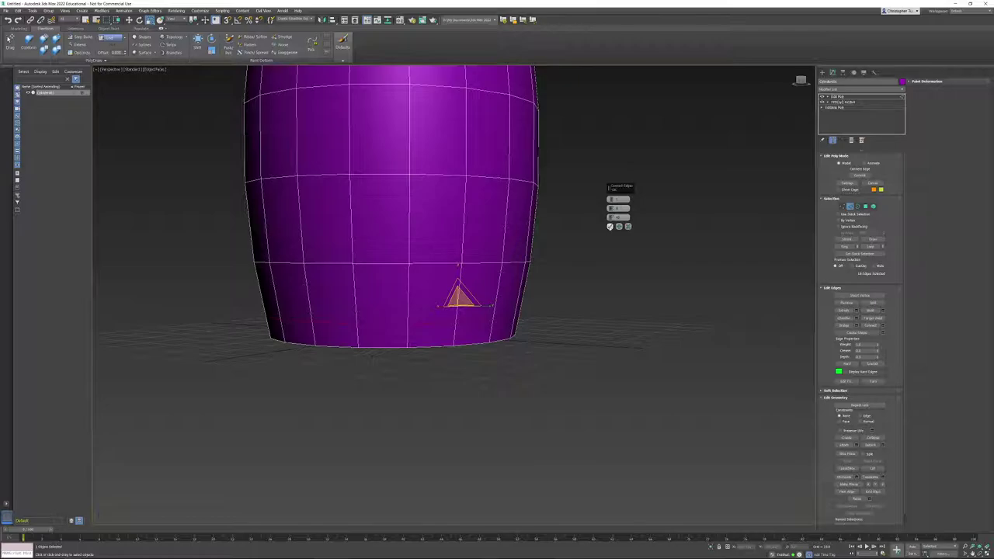
left_click(610, 227)
middle_click_drag(563, 206, 571, 295)
left_click(570, 295)
- Chamfer the second-row edge loops near the barrel's top and bottom into two narrow bands
middle_click_drag(483, 171, 484, 203)
scroll(485, 203, "down", 5)
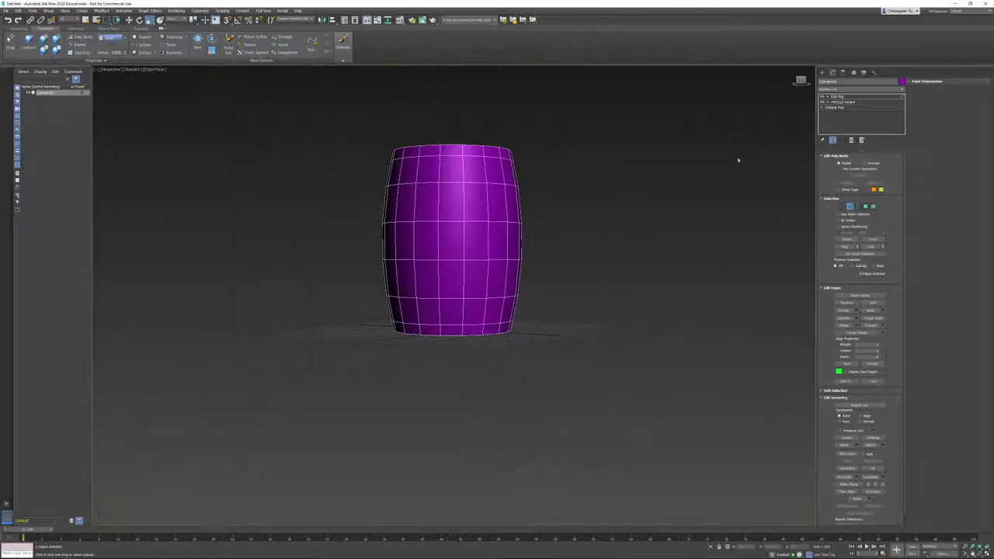
middle_click_drag(738, 161, 426, 179, "alt")
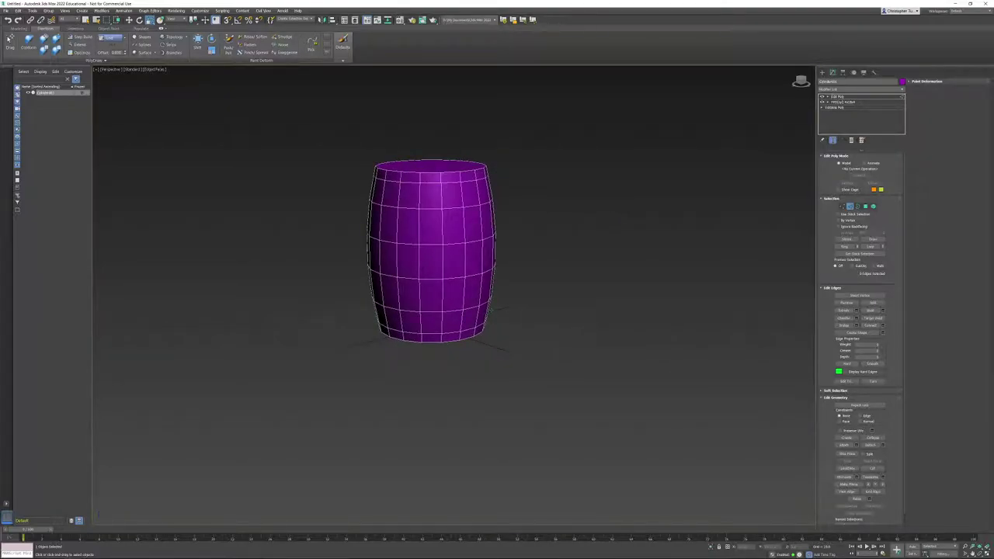
middle_click_drag(425, 206, 409, 204, "alt")
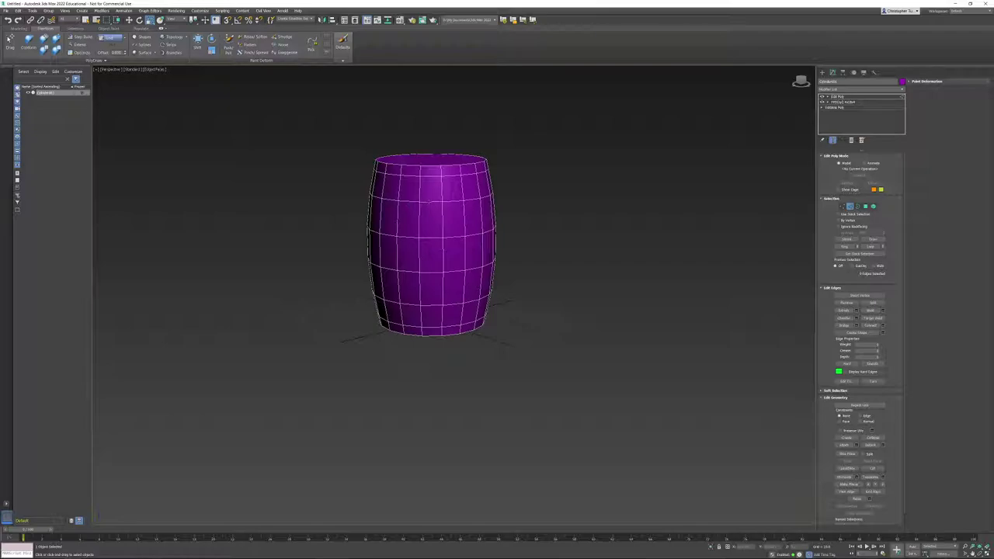
left_click(428, 201)
double_click(433, 304, "ctrl")
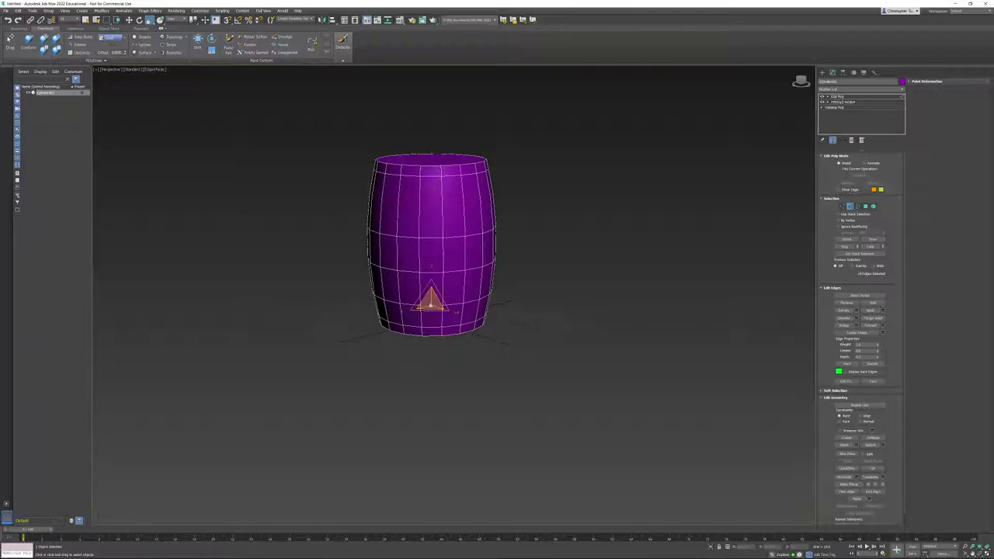
middle_click_drag(549, 295, 565, 325)
scroll(497, 290, "up", 3)
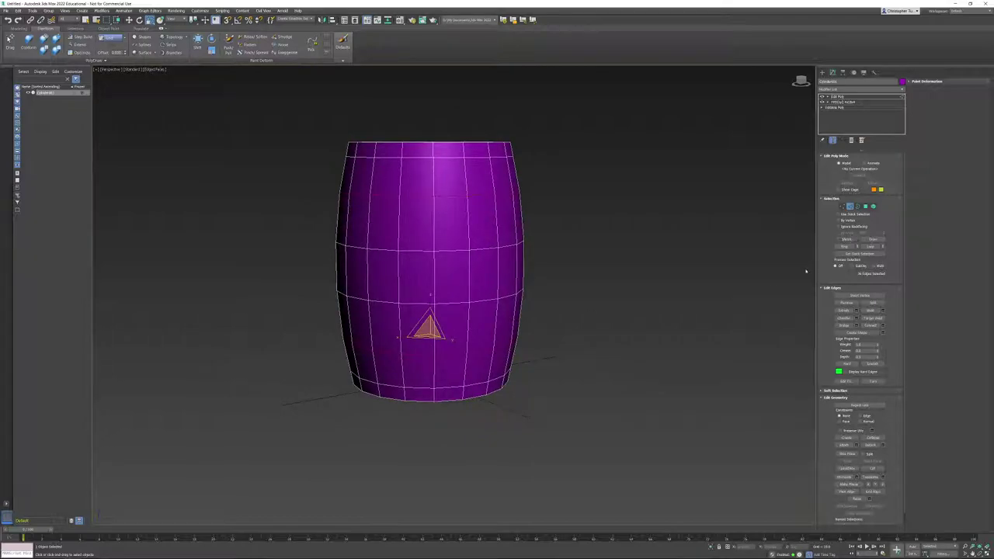
left_click(856, 316)
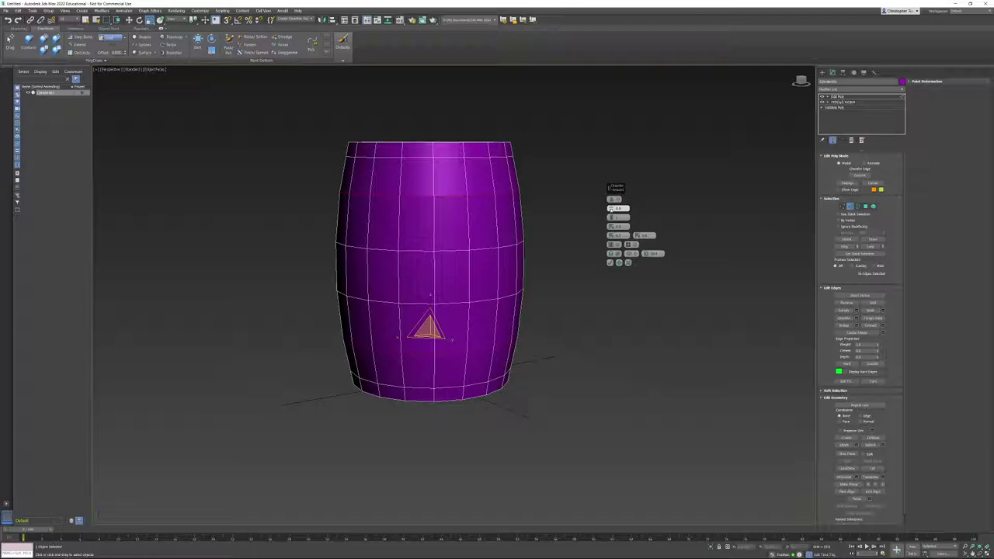
left_click_drag(609, 208, 609, 204)
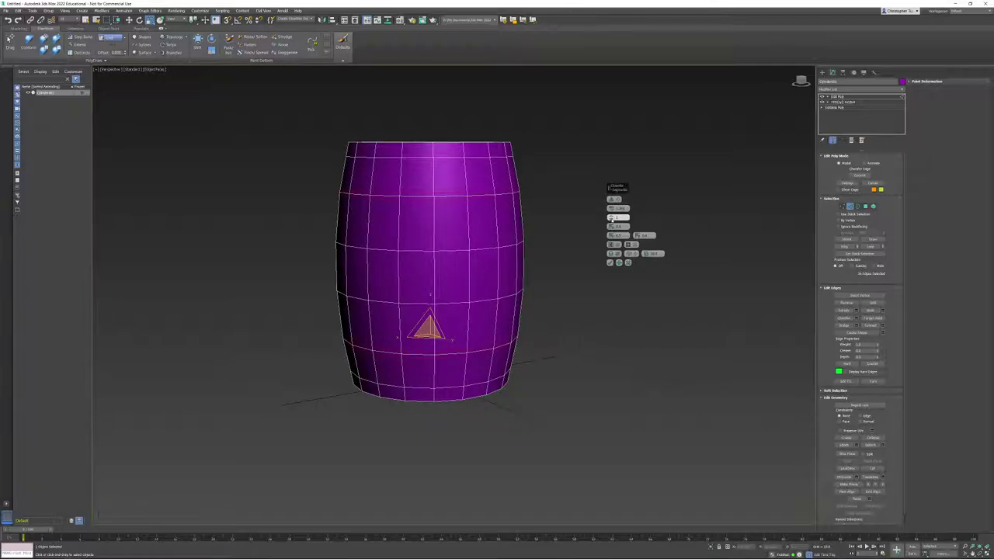
left_click_drag(611, 219, 610, 216)
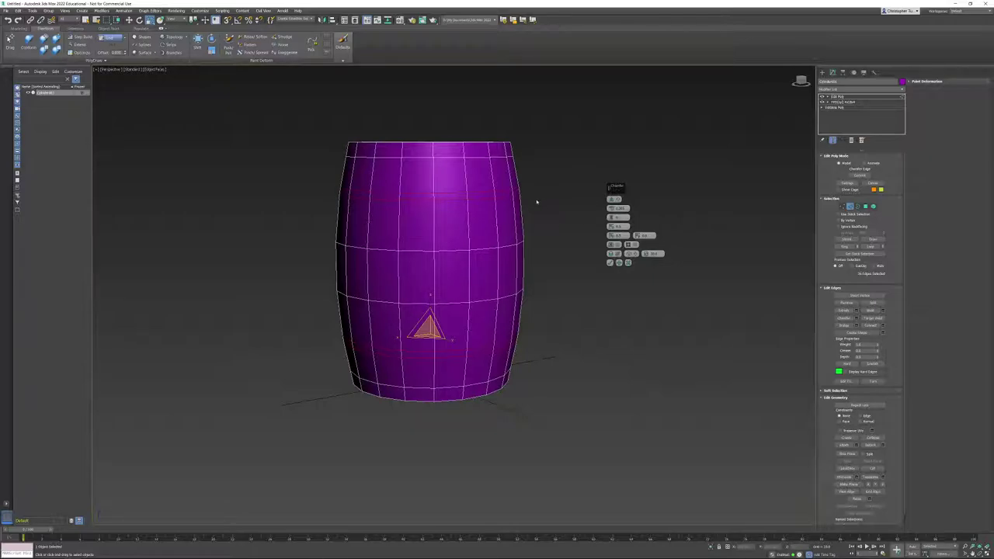
left_click(610, 262)
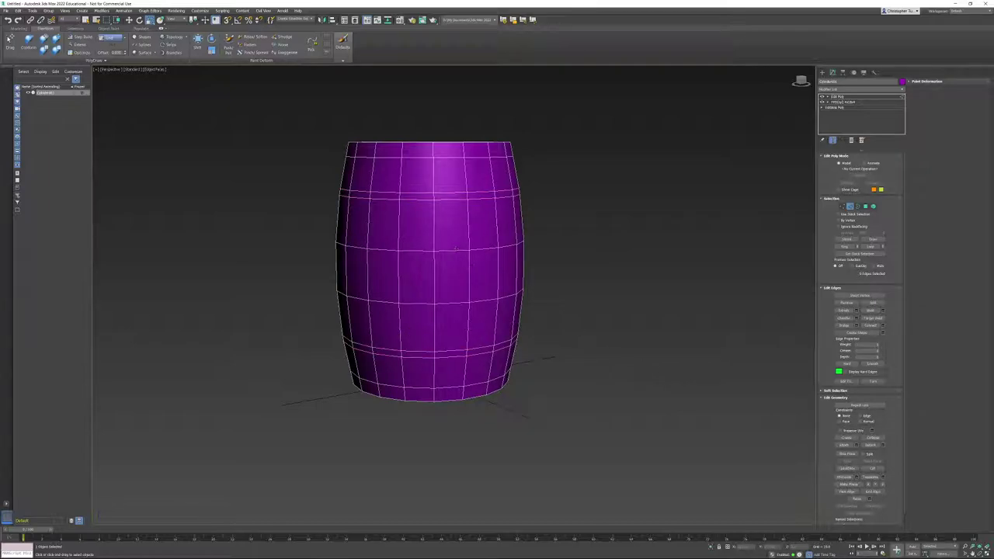
- Chamfer the two middle edge loops of the barrel into two wider bands
double_click(455, 250)
left_click(451, 303)
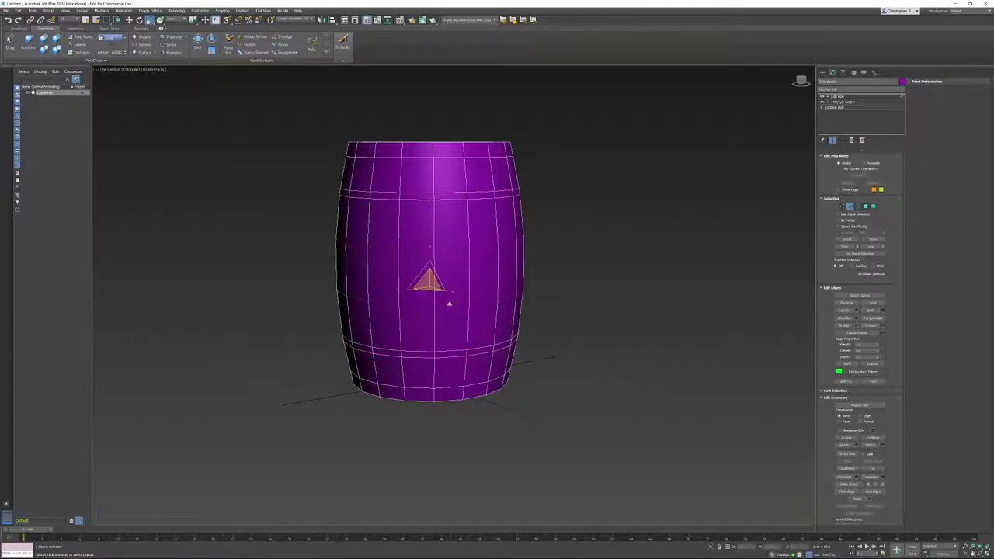
left_click(857, 318)
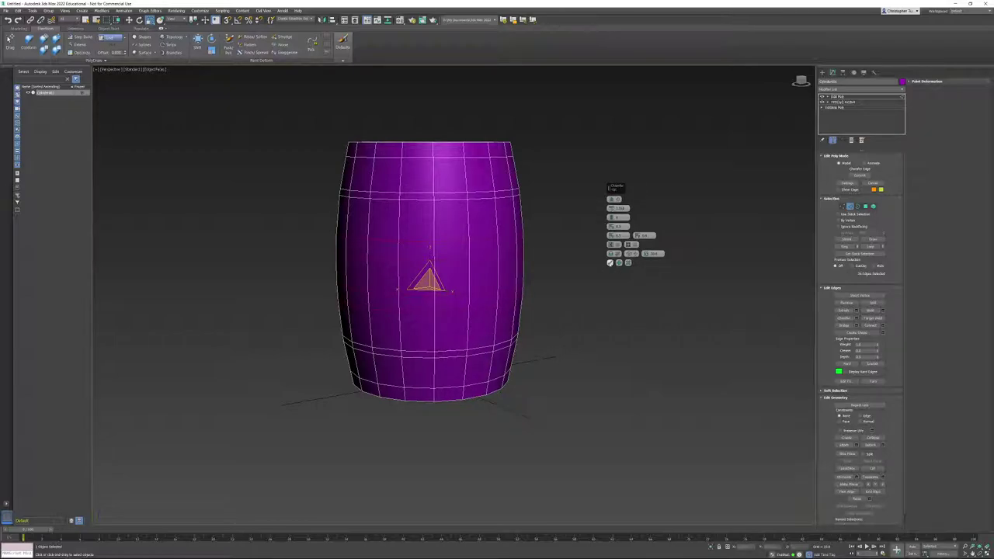
left_click(610, 263)
left_click(652, 346)
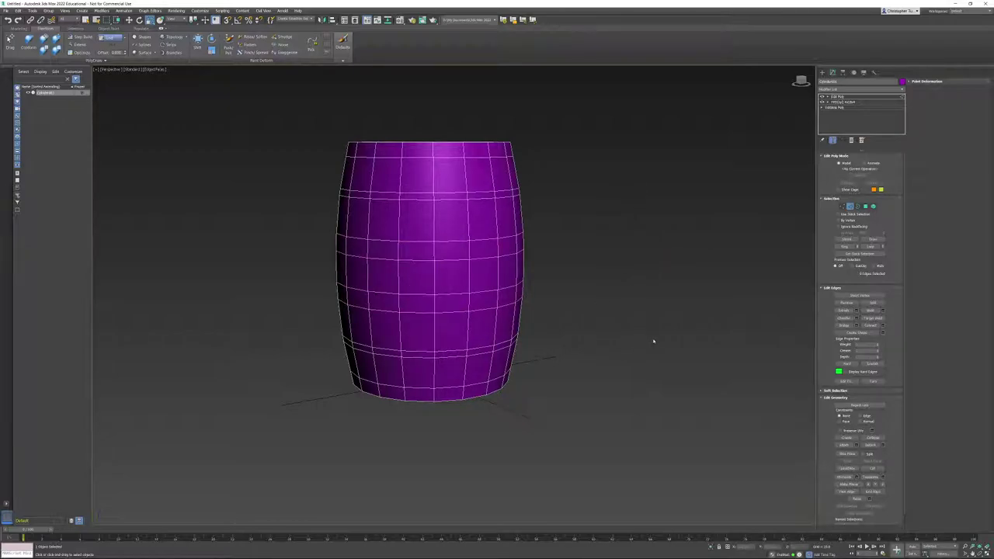
- Select the full polygon rings of the top rim band and the narrow upper band
middle_click_drag(536, 187, 565, 178)
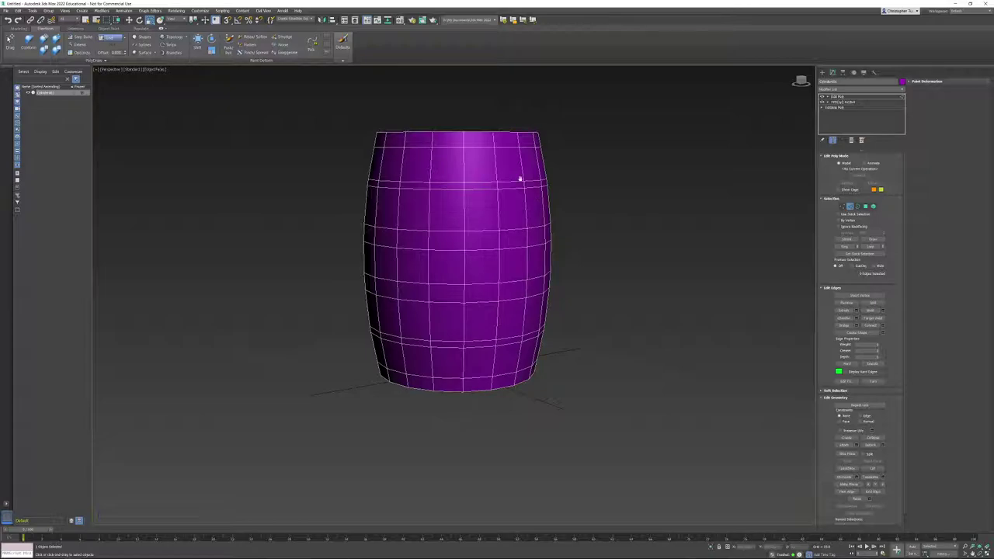
scroll(519, 179, "up", 4)
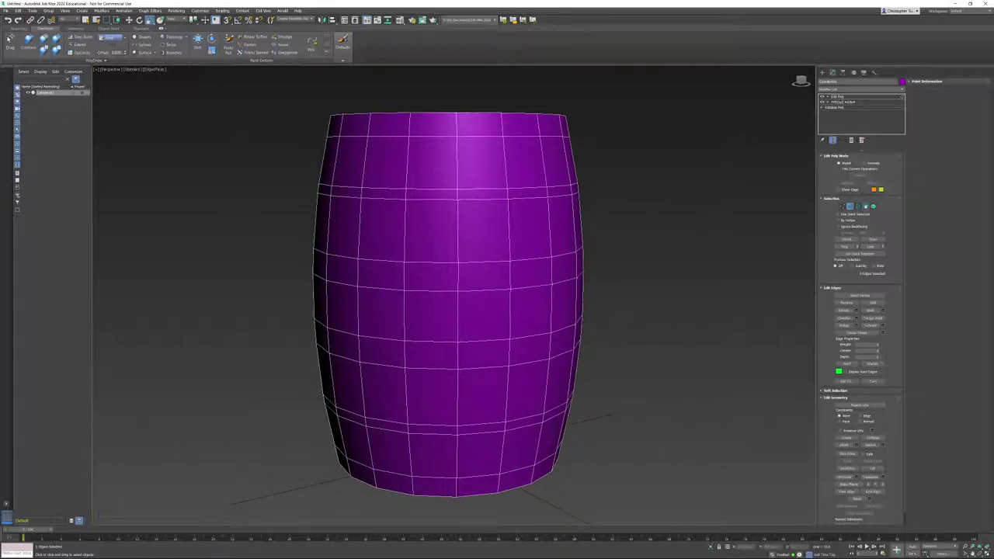
left_click(865, 207)
left_click(528, 128)
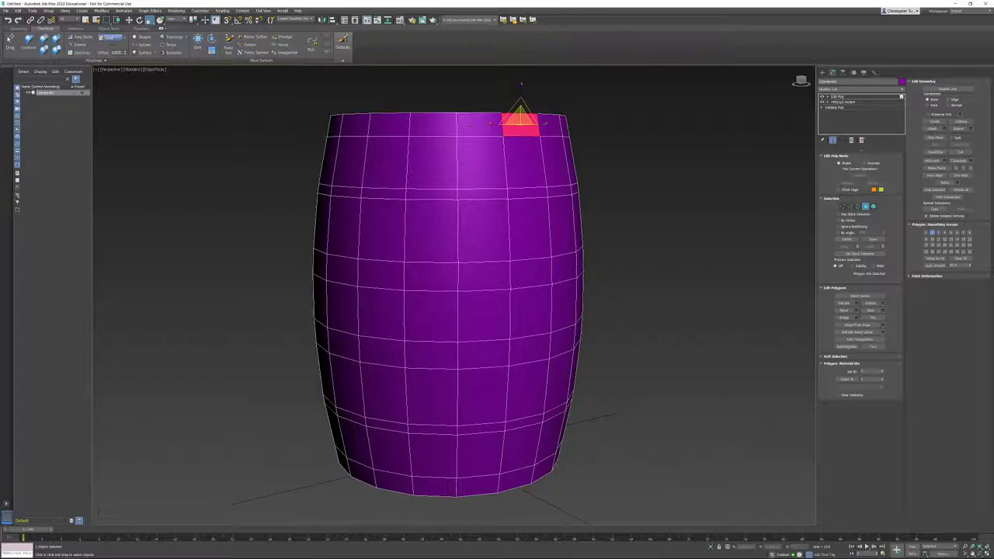
left_click(470, 126, "shift")
middle_click_drag(633, 234, 552, 221, "alt")
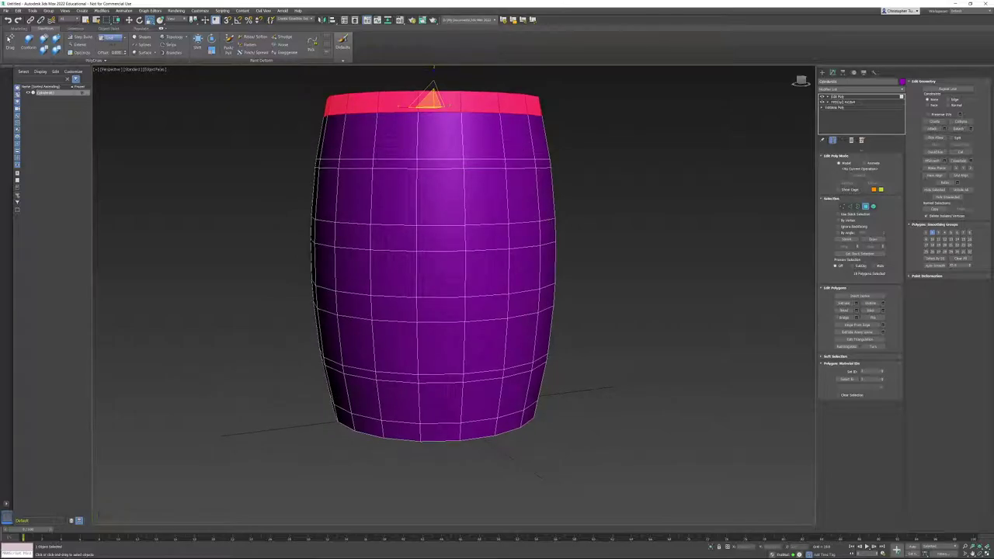
left_click(483, 163, "ctrl")
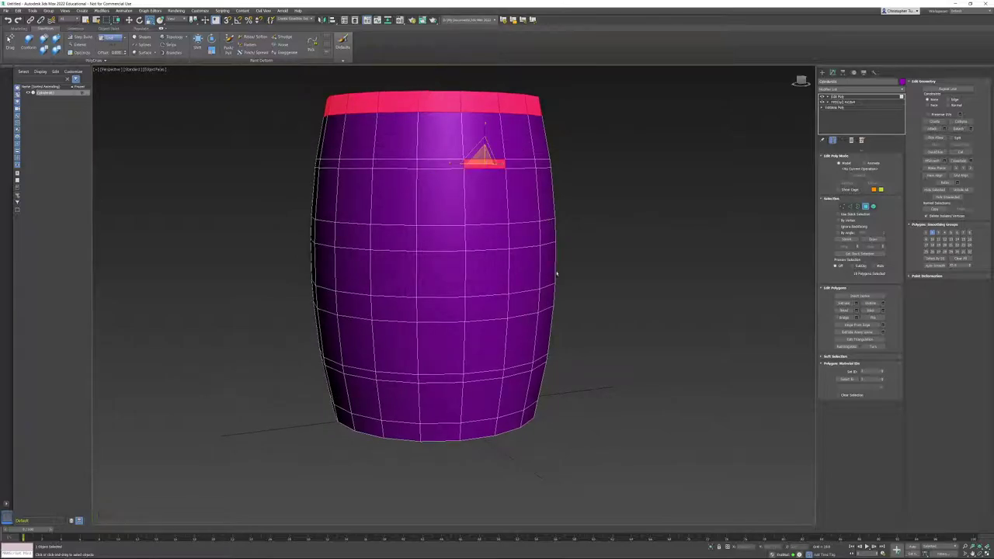
left_click(439, 163, "shift")
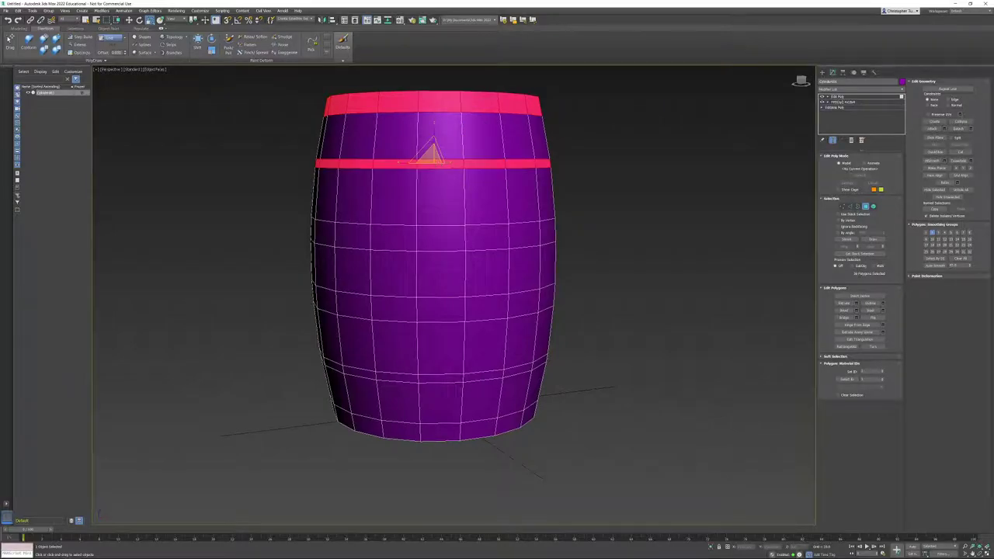
- Add the polygon rings of the two wide middle bands, the narrow lower band and the base band to the selection
left_click(486, 235, "ctrl")
left_click(446, 235, "shift")
left_click(481, 307, "ctrl")
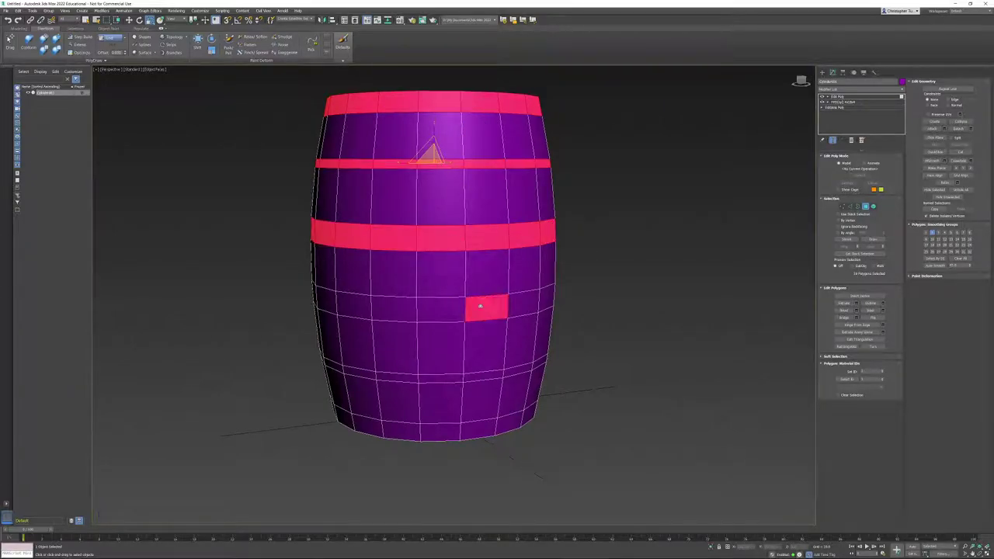
left_click(447, 305, "shift")
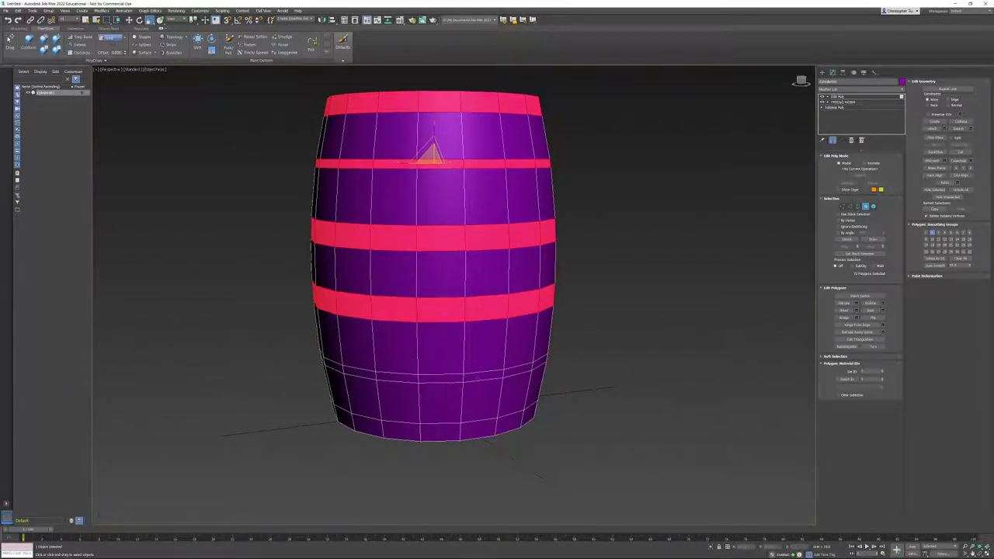
left_click(482, 376, "ctrl")
left_click(441, 379, "shift")
left_click(479, 430, "ctrl")
left_click(449, 427, "shift")
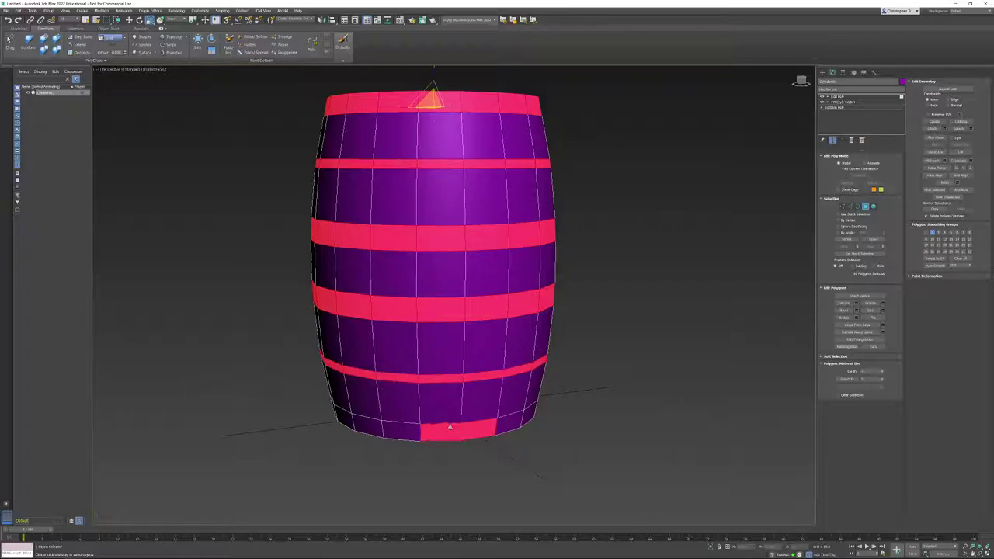
left_click(449, 427, "shift")
middle_click_drag(437, 247, 511, 198, "alt")
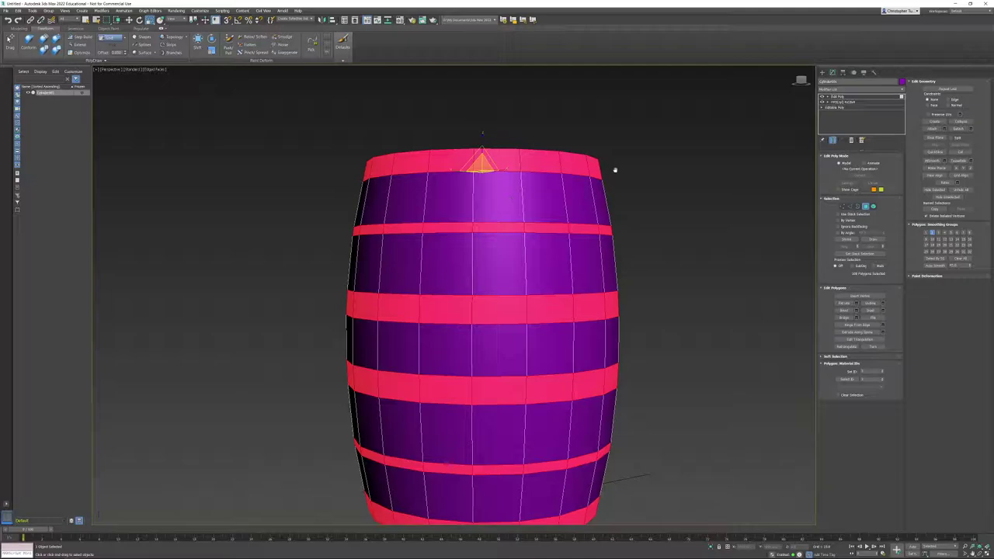
middle_click_drag(615, 170, 492, 174)
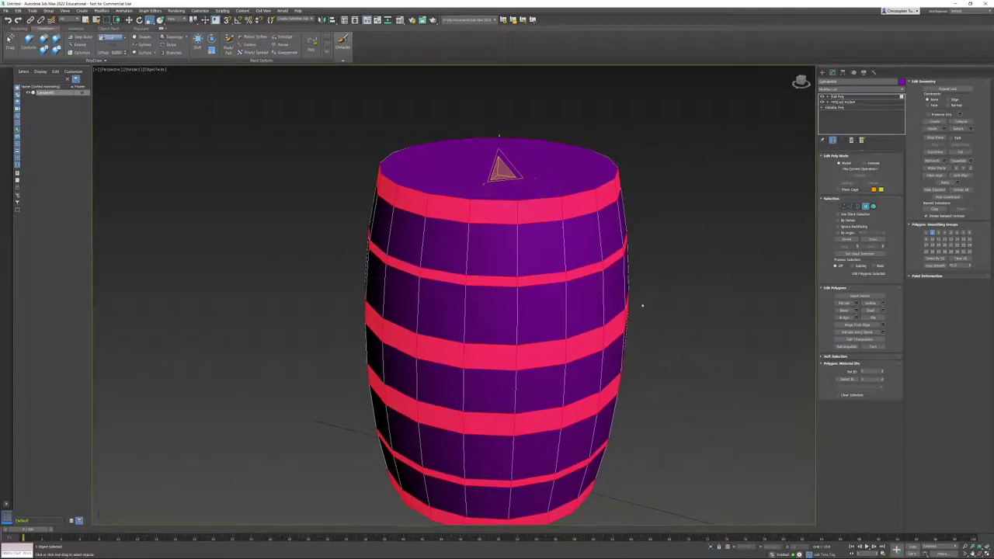
- Extrude the selected band polygons slightly outward from the barrel's surface, using the Local Normal extrusion type
middle_click_drag(637, 269, 620, 249)
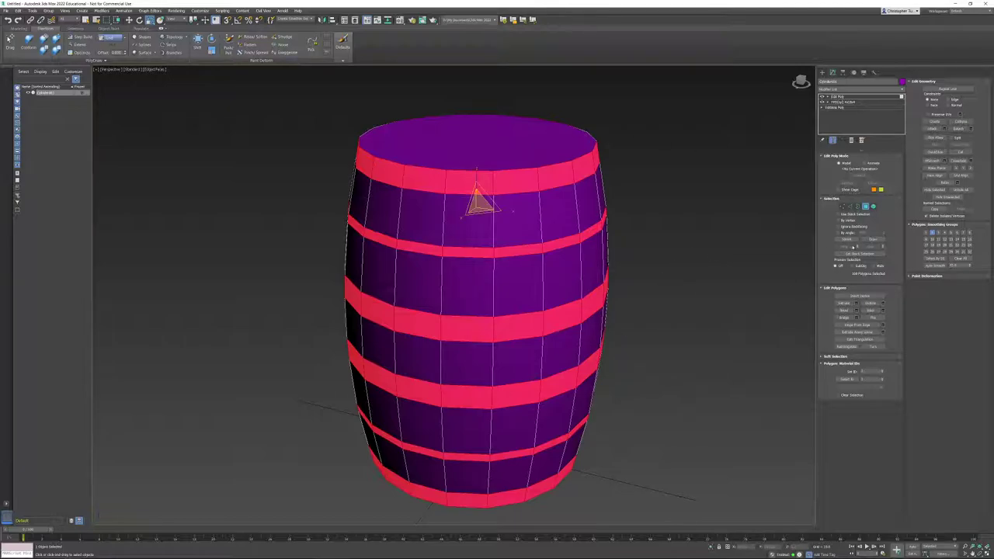
left_click(856, 304)
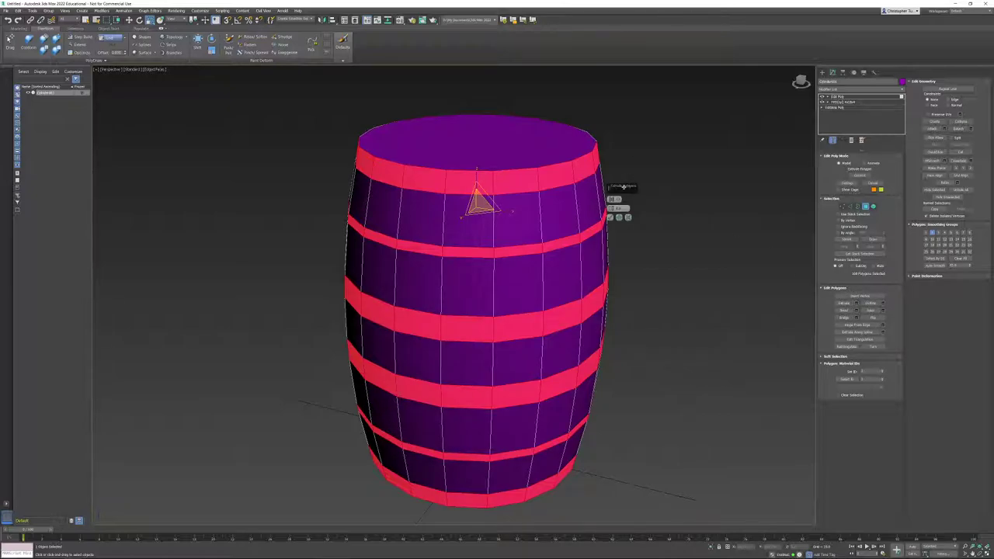
left_click_drag(625, 186, 637, 188)
left_click(633, 200)
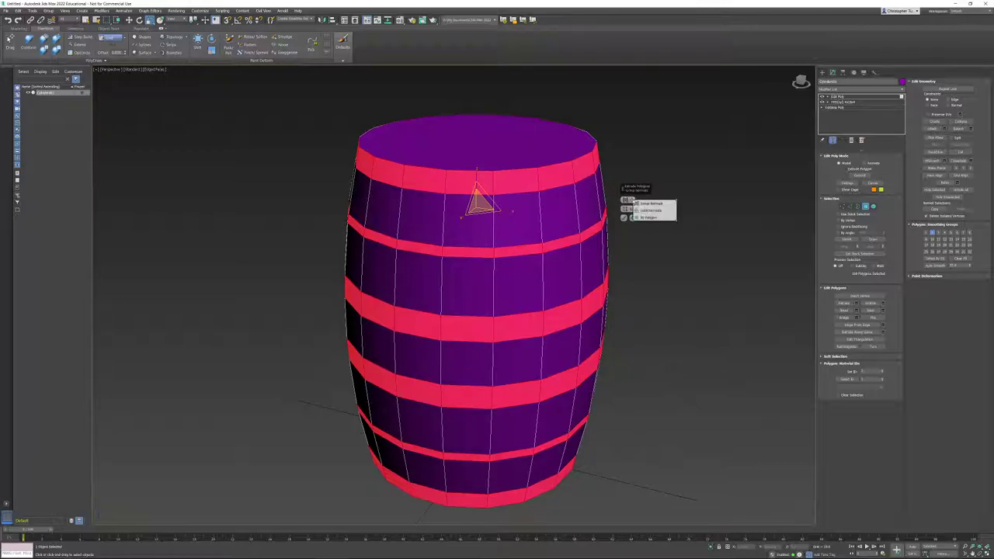
left_click(650, 210)
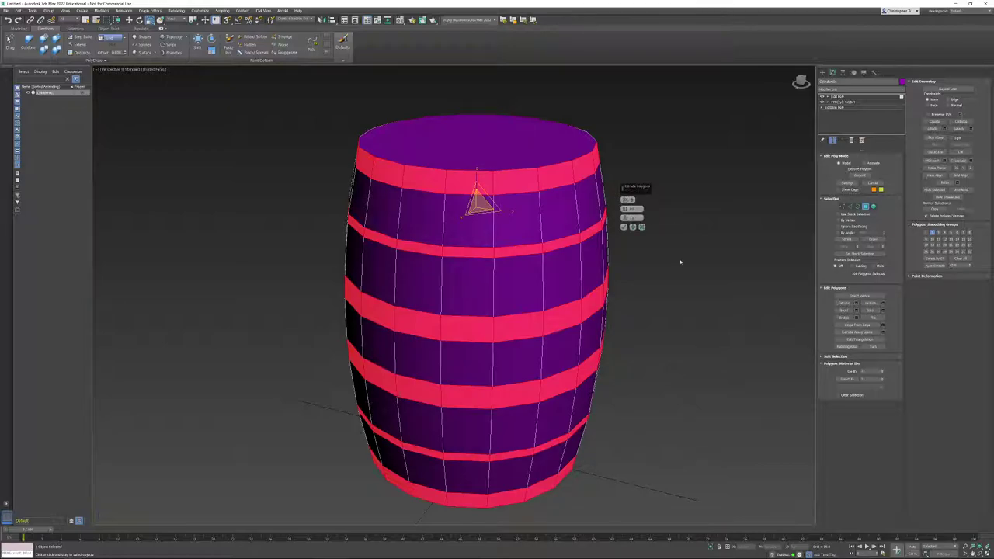
left_click_drag(624, 209, 623, 204)
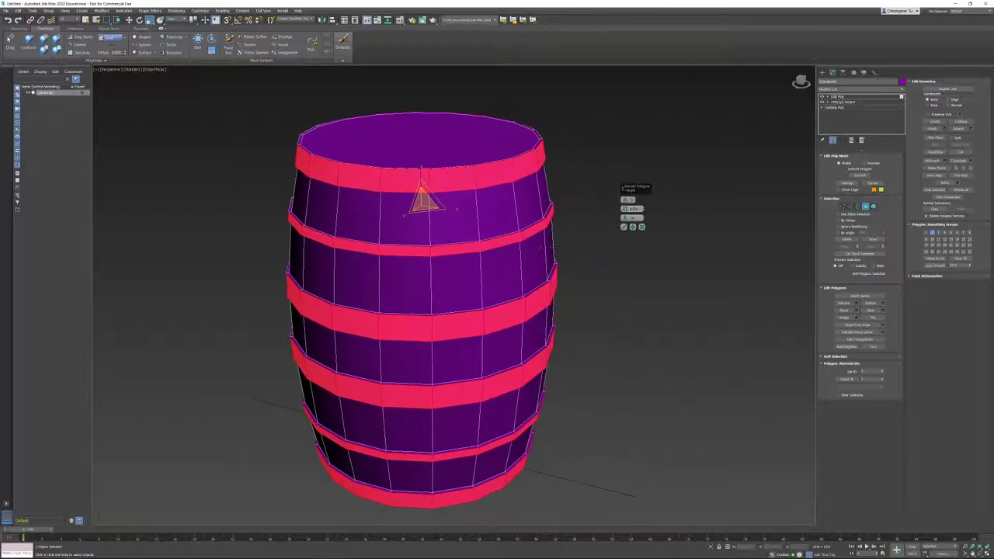
scroll(563, 257, "up", 5)
scroll(538, 284, "down", 5)
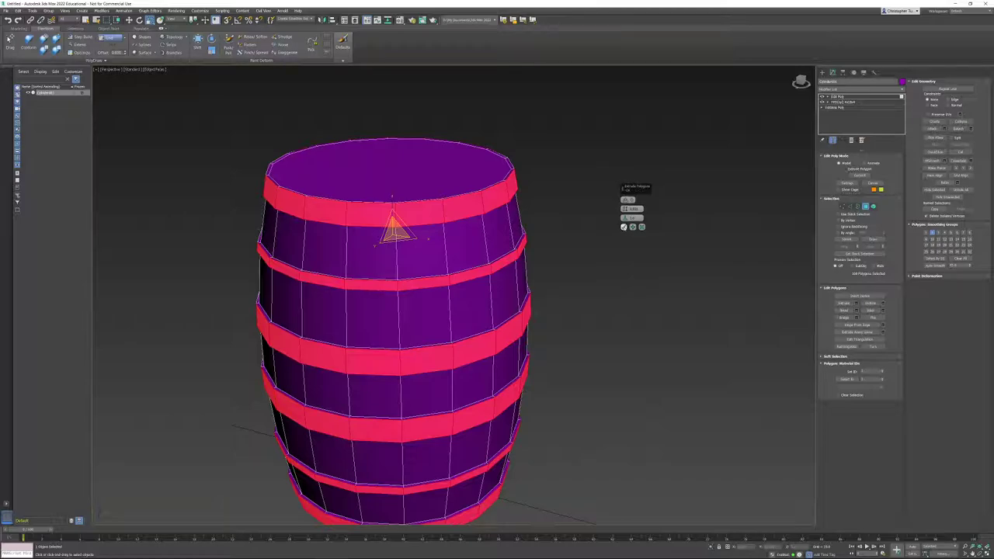
left_click(623, 227)
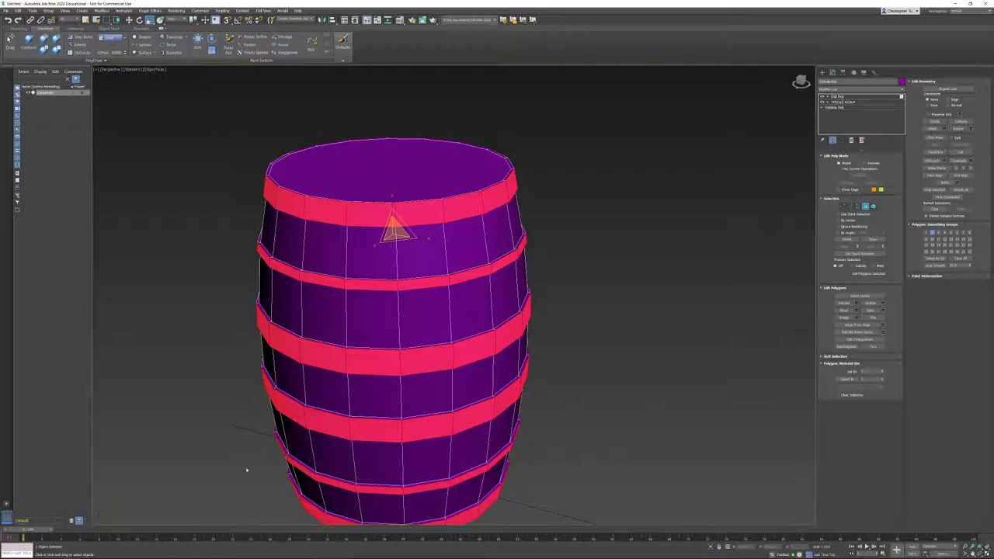
- Switch to the reference photo in Windows Photo Viewer, examine the barrel's top rim and recessed lid up close, and return to 3ds Max
mouse_move(225, 557)
left_click(87, 552)
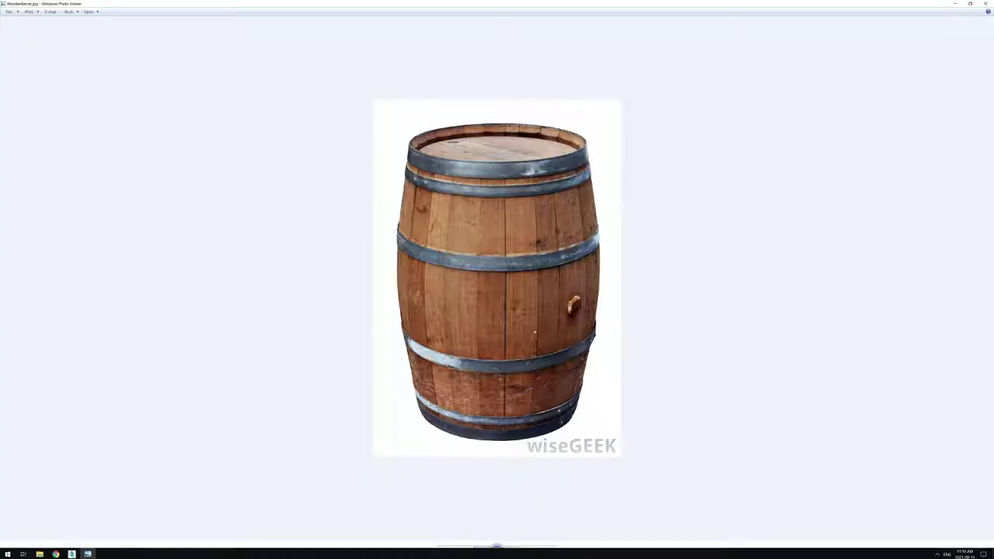
scroll(429, 165, "up", 3)
left_click_drag(429, 165, 423, 223)
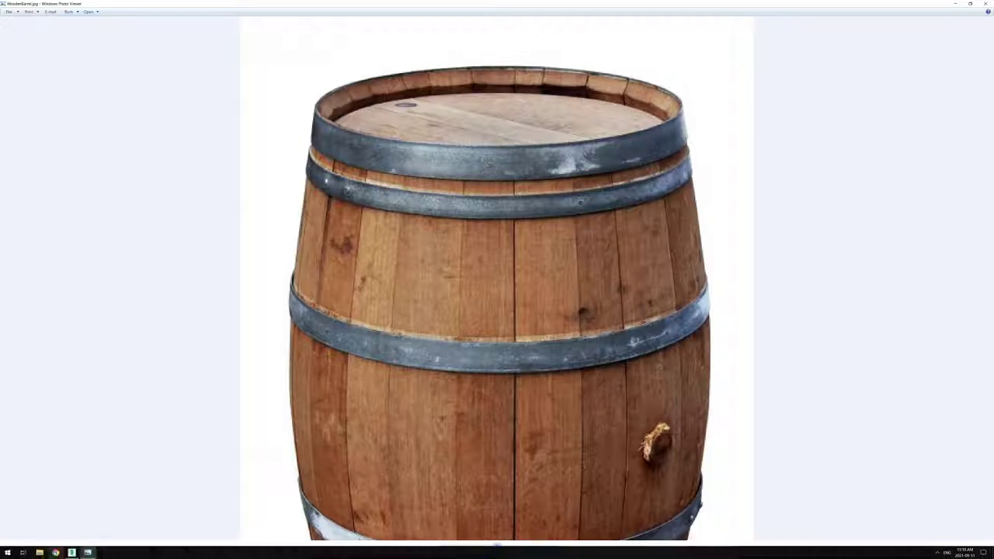
left_click(71, 552)
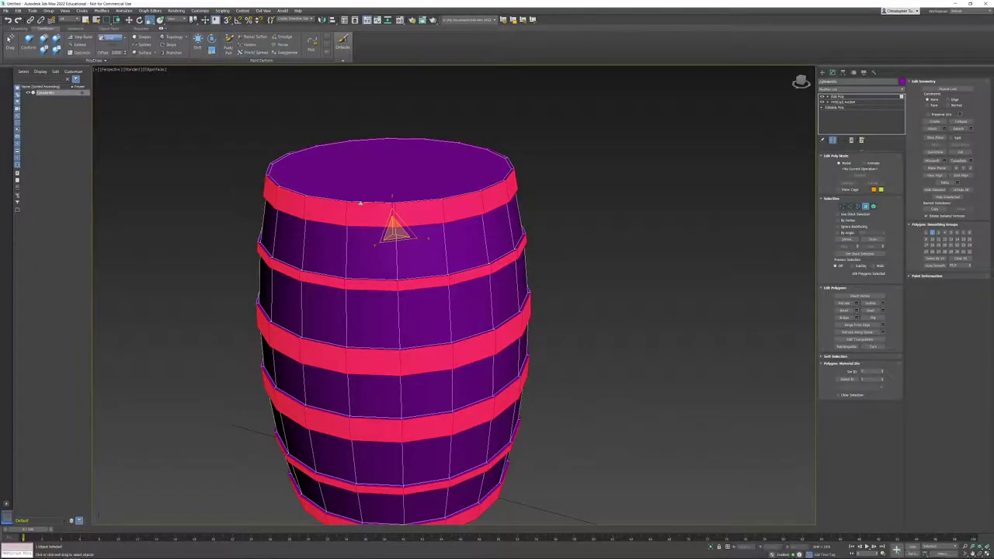
- Select the barrel's top cap polygon and add the bottom cap polygon to the selection
scroll(335, 196, "up", 5)
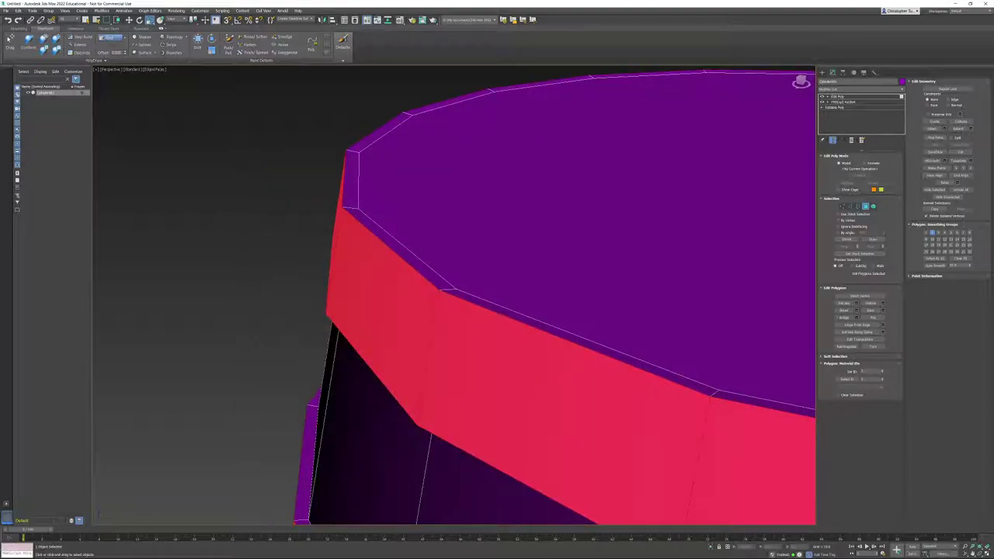
left_click(349, 184)
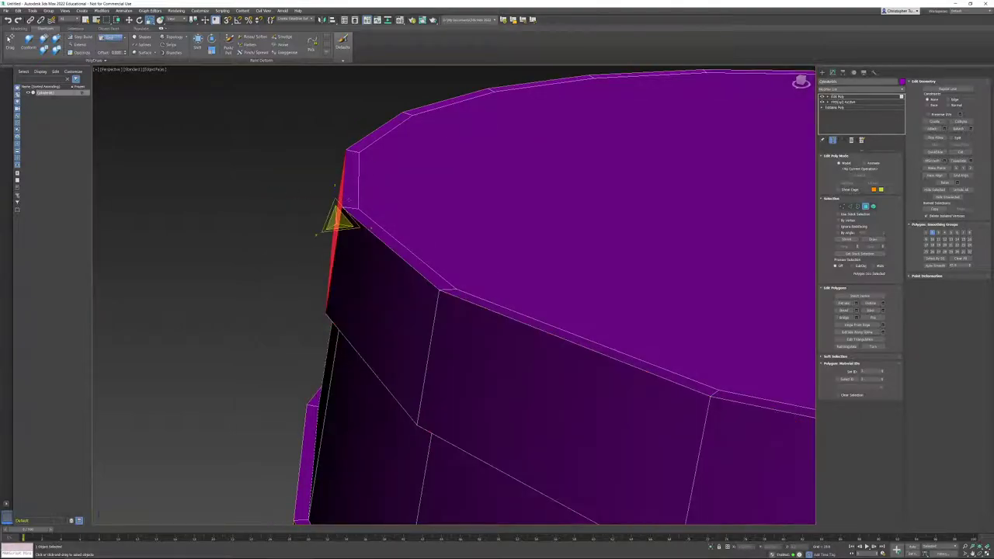
left_click(495, 249)
scroll(529, 277, "down", 10)
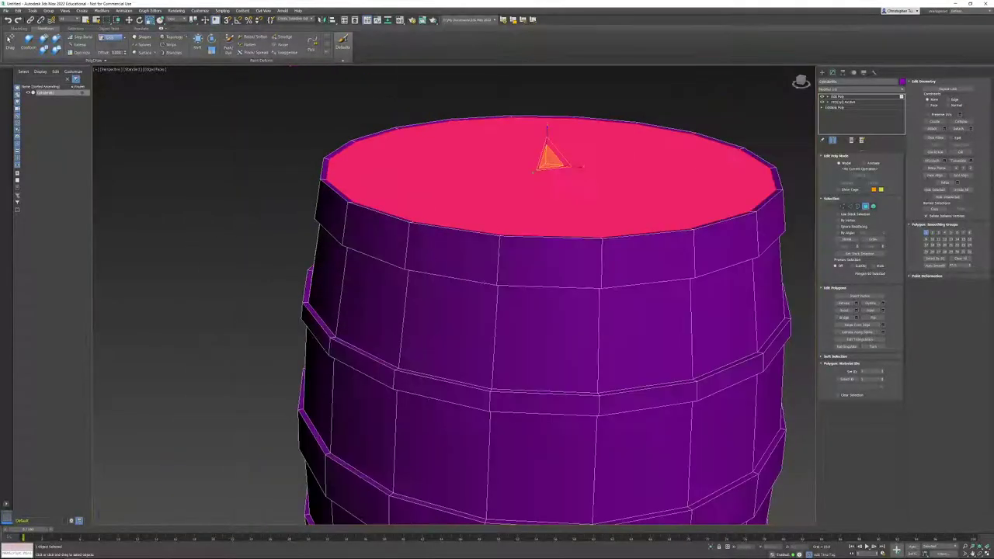
middle_click_drag(527, 317, 517, 272, "alt")
middle_click_drag(486, 301, 442, 195)
left_click(446, 408, "ctrl")
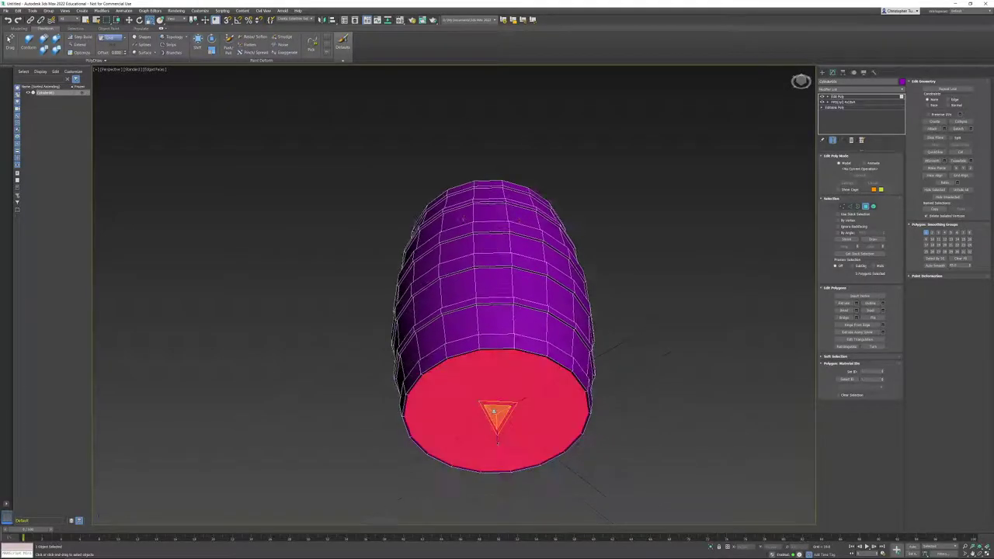
- Bevel both cap polygons into the barrel with a negative height and a slightly negative outline to form the inner rims
middle_click_drag(615, 251, 613, 283, "alt")
middle_click_drag(596, 335, 597, 267)
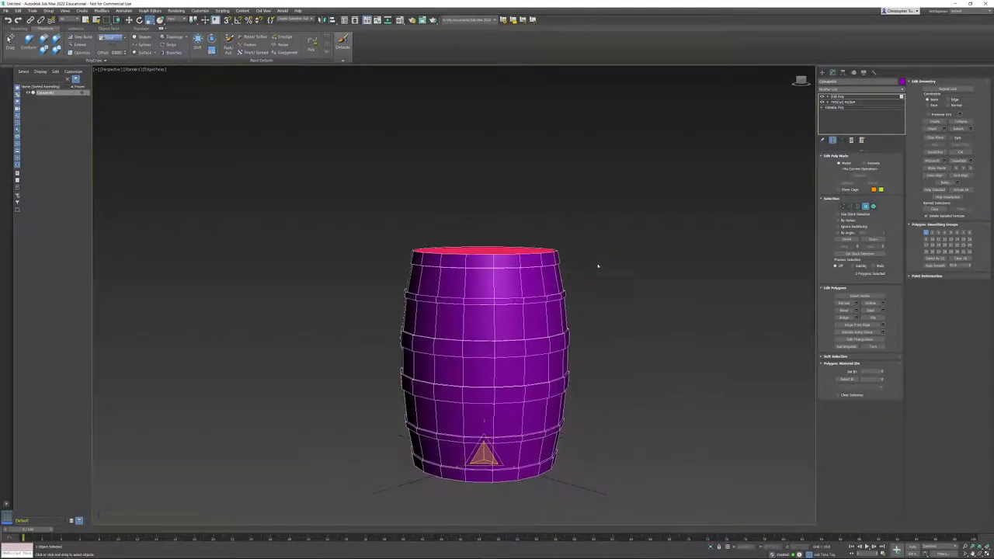
scroll(540, 252, "up", 7)
middle_click_drag(493, 235, 492, 174, "alt")
scroll(455, 262, "up", 3)
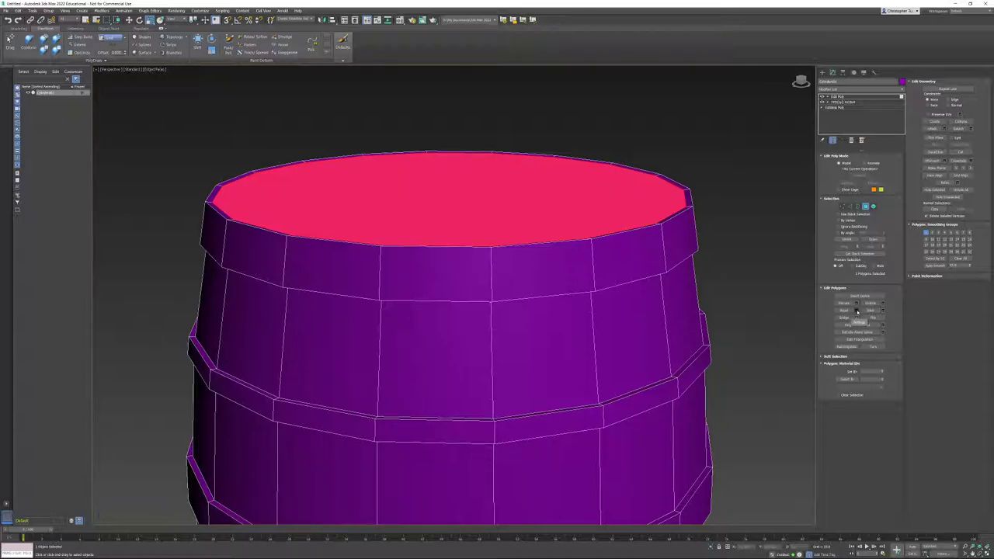
left_click(857, 311)
middle_click_drag(677, 213, 595, 221)
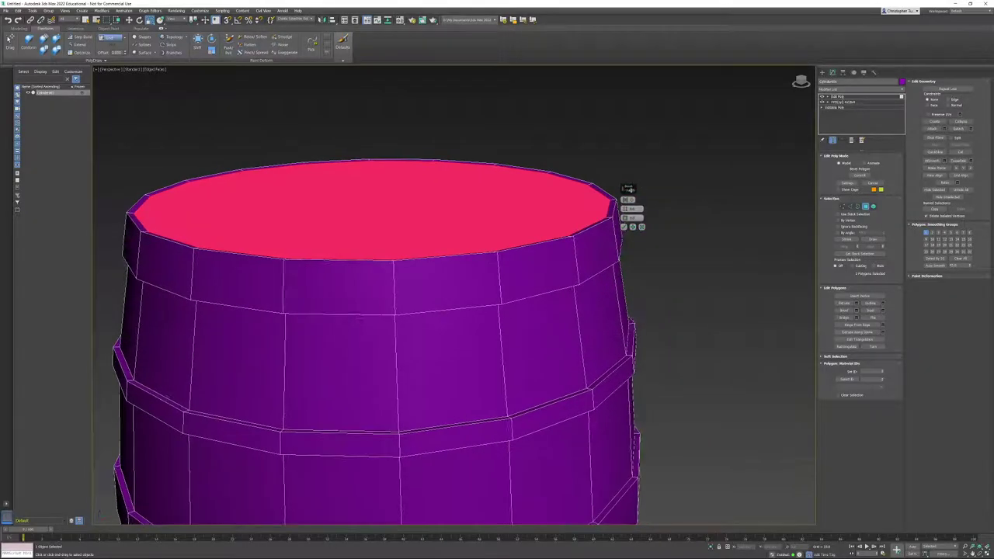
left_click_drag(630, 189, 650, 176)
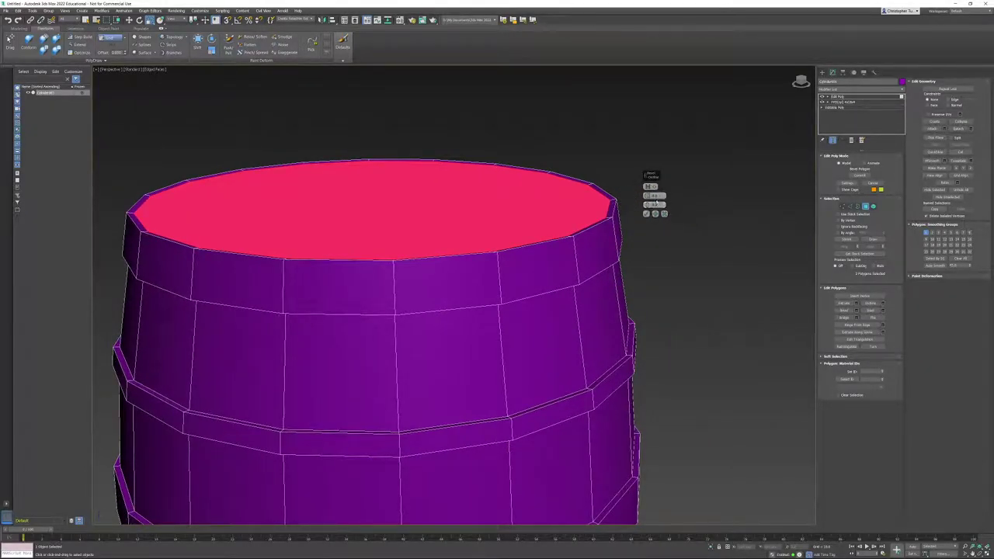
left_click_drag(648, 196, 648, 204)
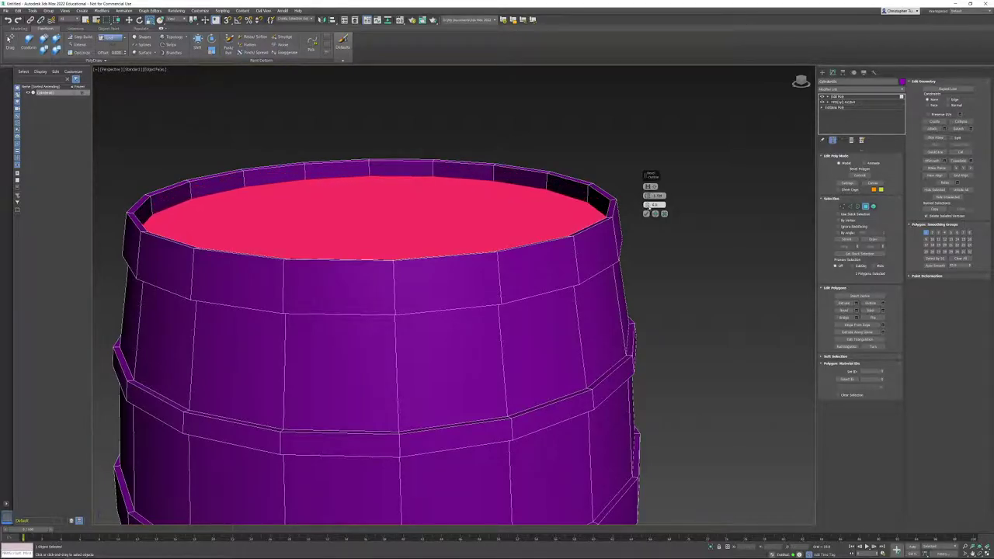
key("r")
left_click_drag(647, 205, 647, 209)
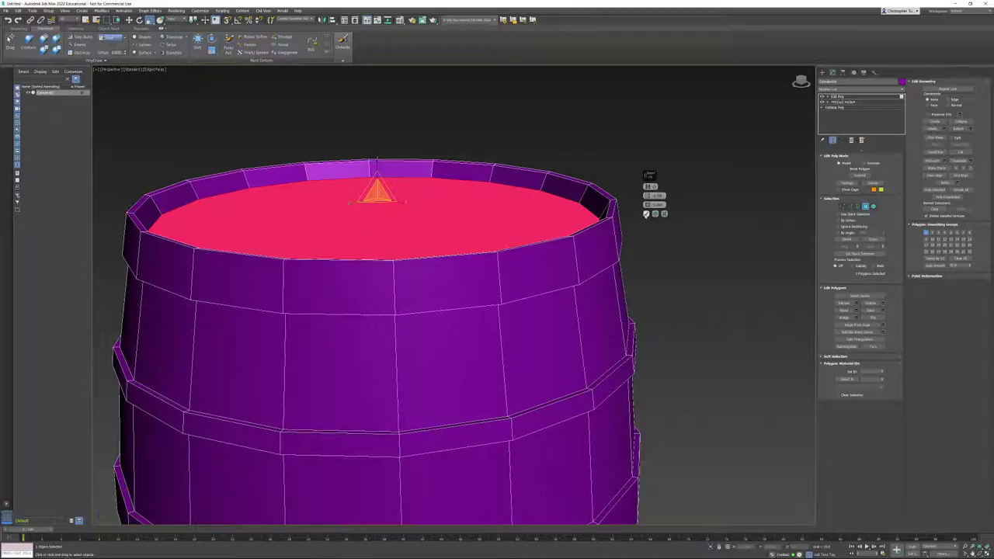
left_click(645, 214)
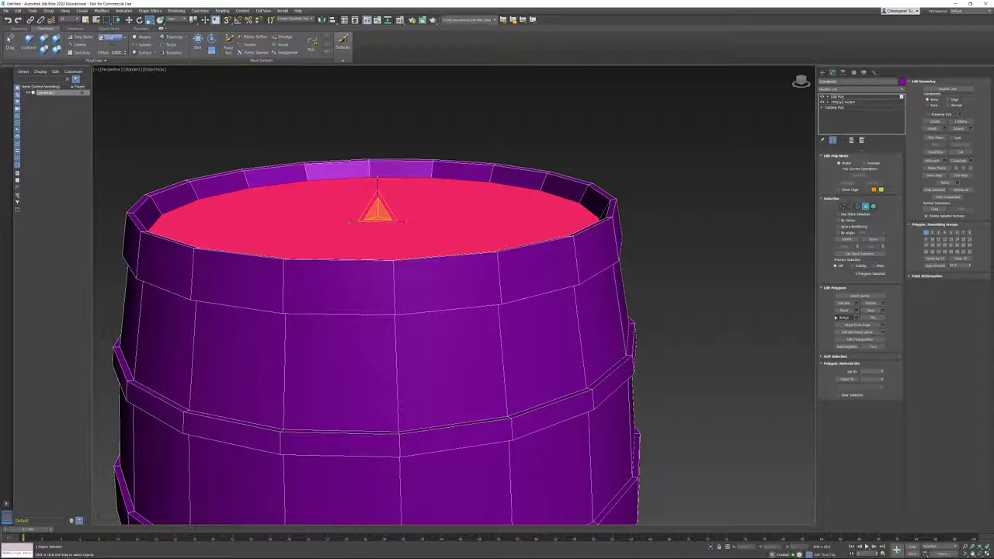
- Extrude both recessed cap polygons a little further into the barrel with a small negative height
left_click(857, 302)
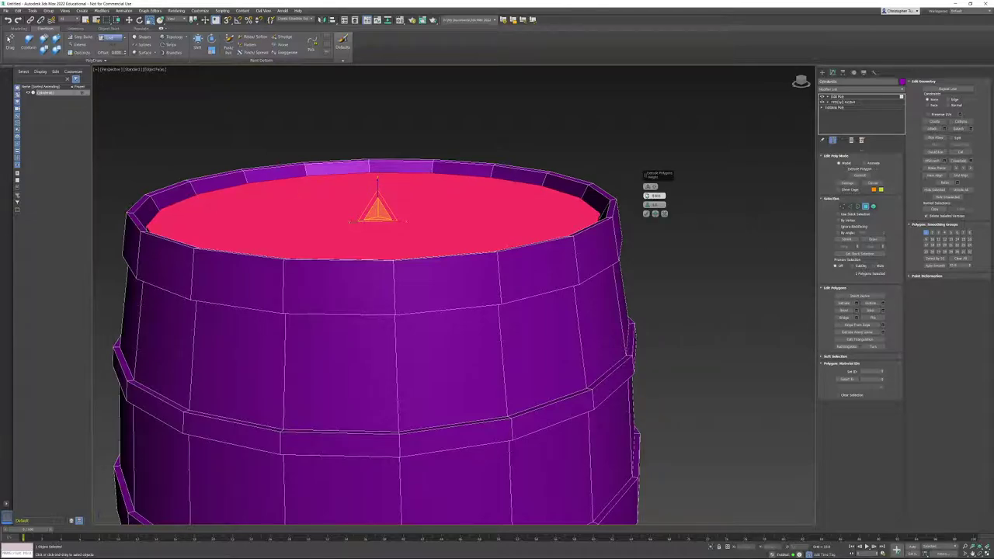
left_click_drag(647, 197, 648, 205)
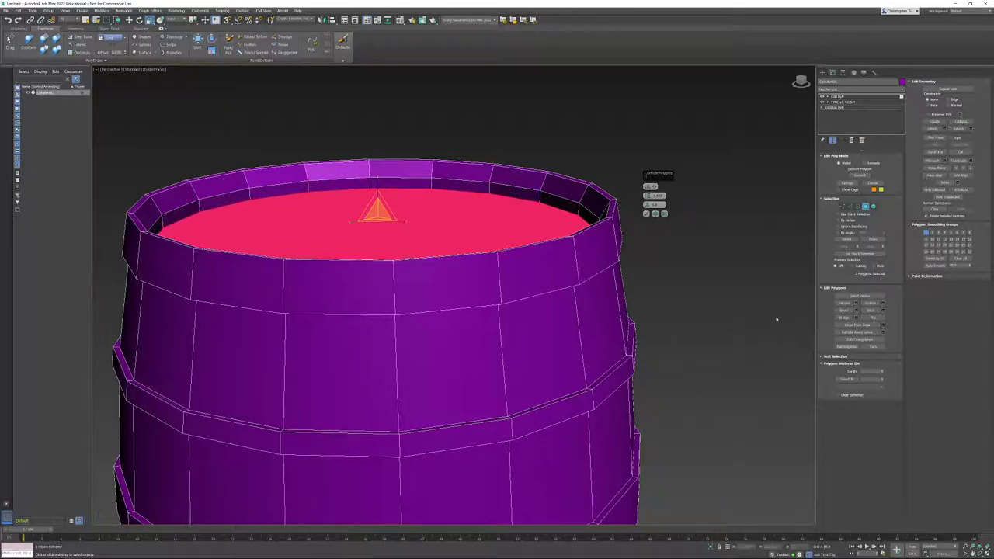
left_click(646, 215)
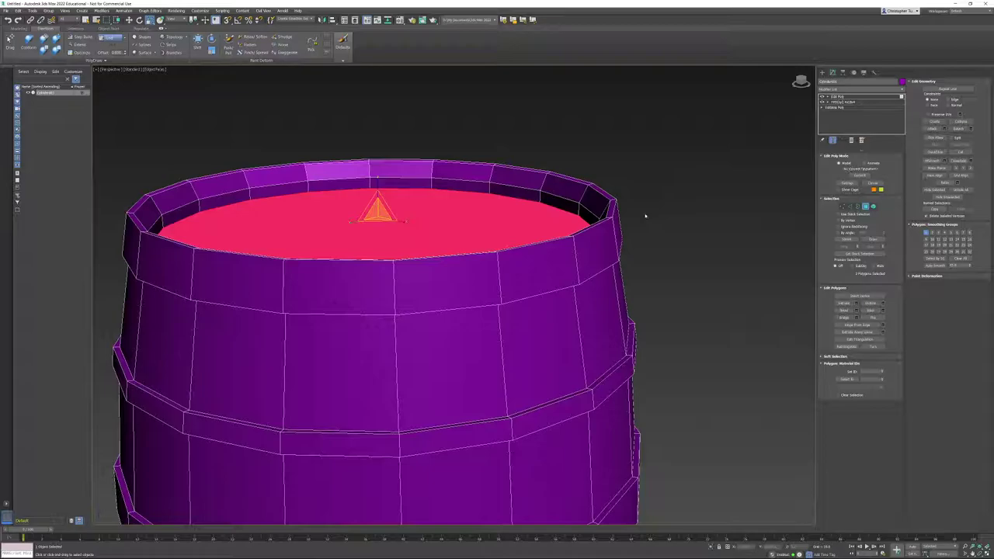
- Inspect the recessed caps and raised bands from above, from the side and from below the barrel
middle_click_drag(581, 326, 576, 315, "alt")
scroll(577, 315, "down", 3)
middle_click_drag(536, 269, 537, 207, "alt")
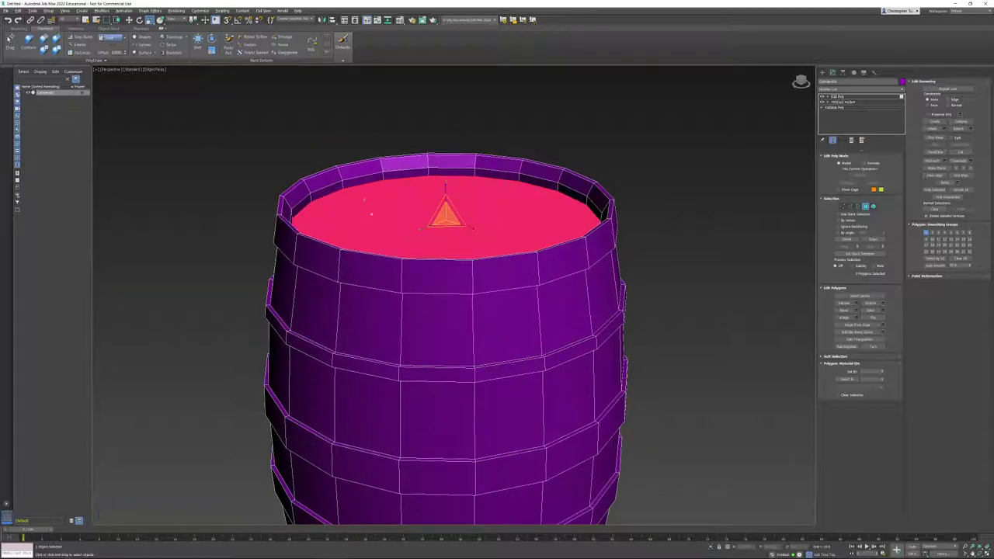
middle_click_drag(548, 404, 553, 299, "alt")
scroll(552, 299, "down", 4)
middle_click_drag(567, 384, 548, 292)
middle_click_drag(548, 292, 545, 320, "alt")
middle_click_drag(533, 245, 528, 342)
scroll(528, 342, "up", 5)
middle_click_drag(507, 199, 520, 313, "alt")
scroll(505, 233, "up", 4)
middle_click_drag(503, 253, 515, 282, "alt")
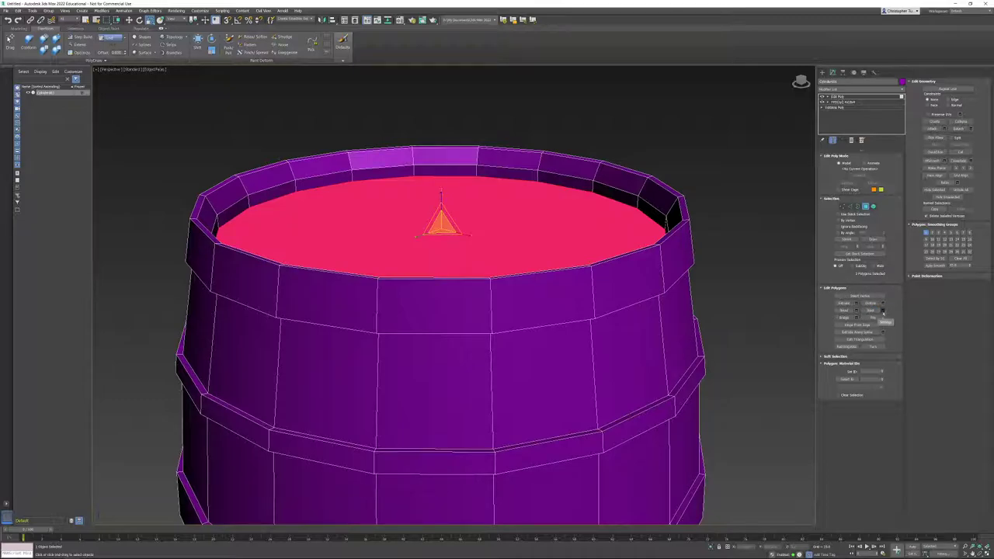
- Inset both recessed cap polygons and collapse each inset polygon to a single centre vertex
left_click(883, 314)
left_click_drag(651, 174, 645, 165)
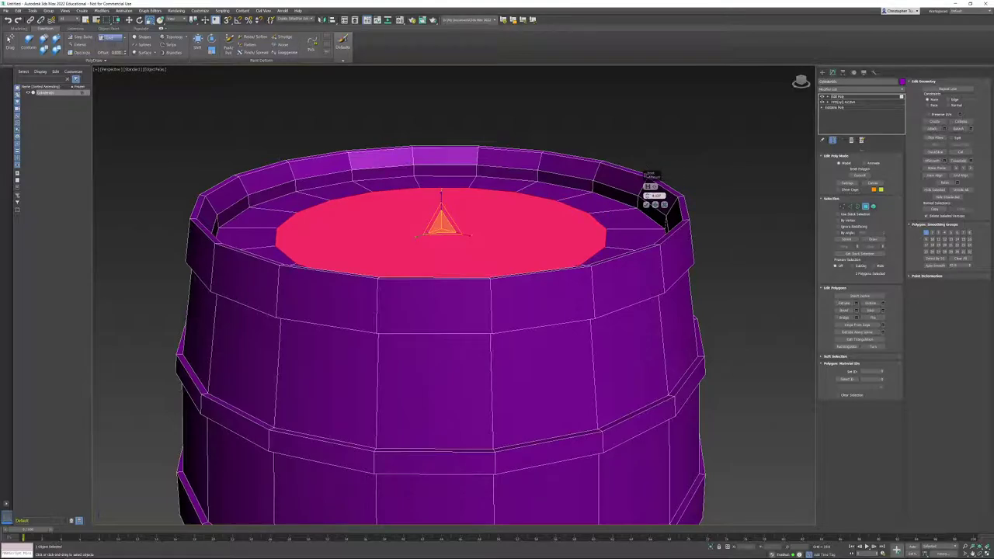
middle_click_drag(459, 197, 457, 208, "alt")
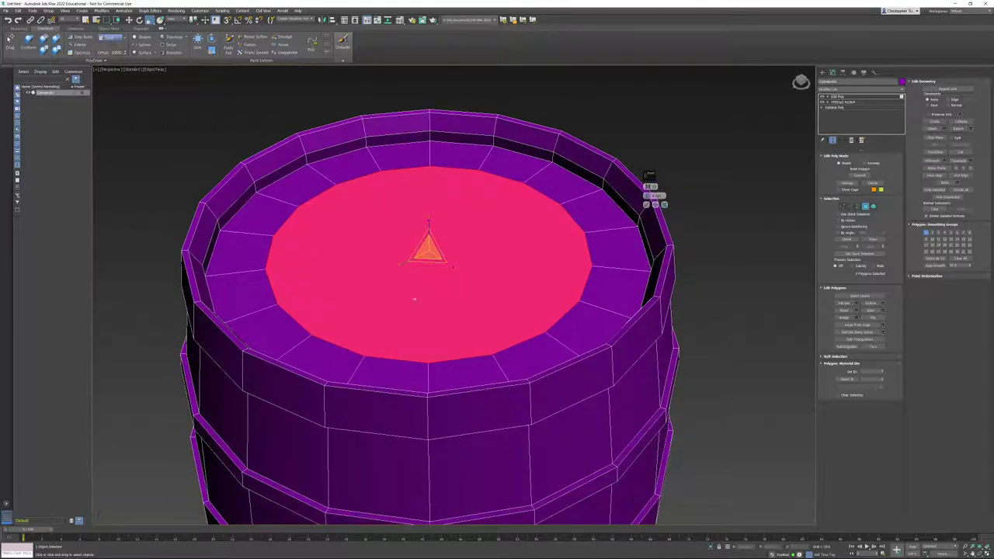
middle_click_drag(415, 299, 485, 267, "alt")
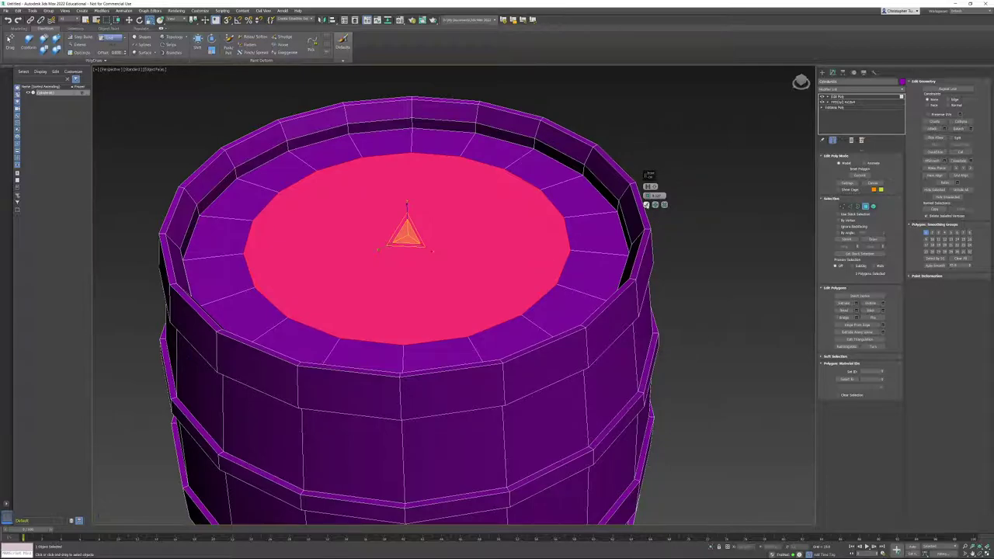
left_click(646, 204)
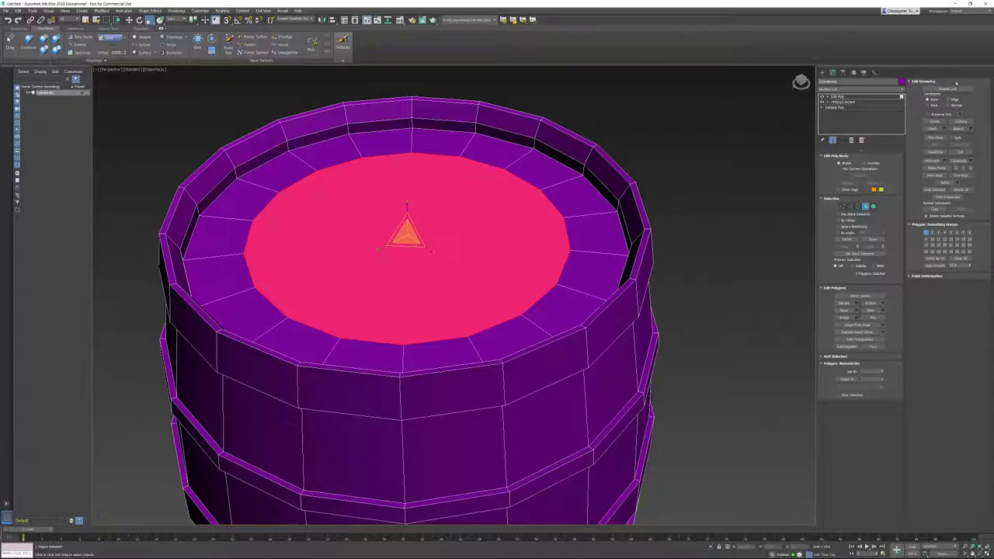
left_click(962, 122)
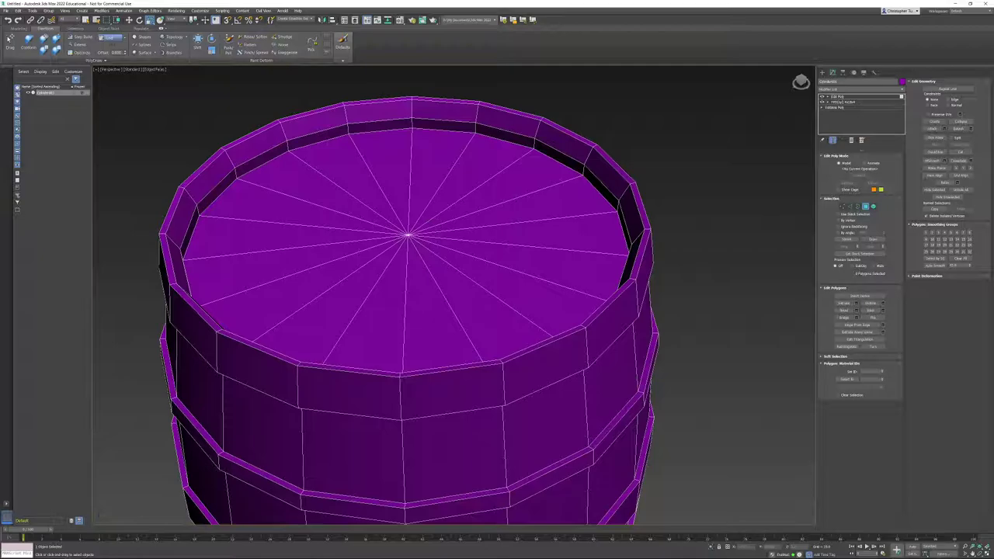
- Review the whole barrel from above and from the side, and compare it with the reference photo in Windows Photo Viewer
middle_click_drag(434, 246, 389, 210)
scroll(388, 210, "down", 4)
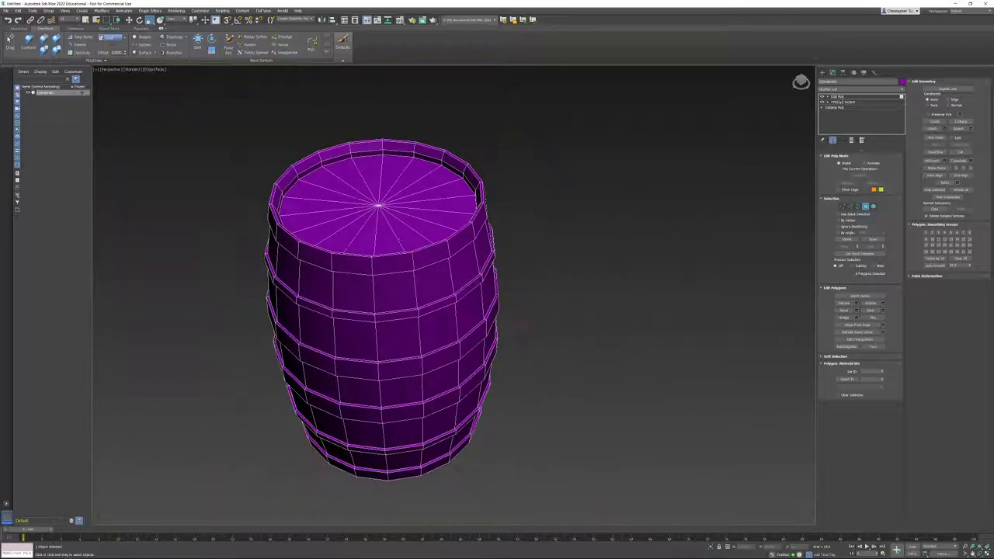
middle_click_drag(423, 306, 470, 252, "alt")
middle_click_drag(469, 252, 528, 243)
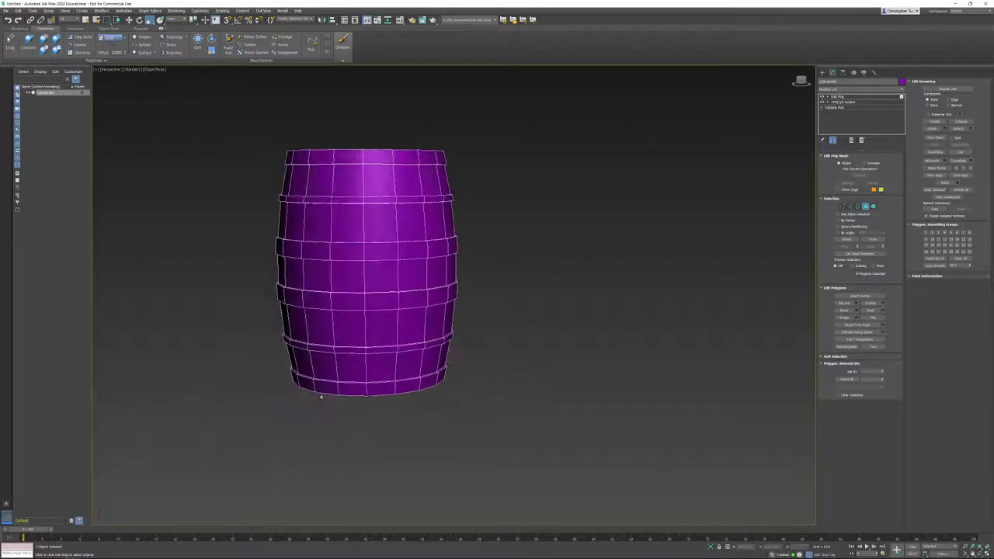
left_click(88, 552)
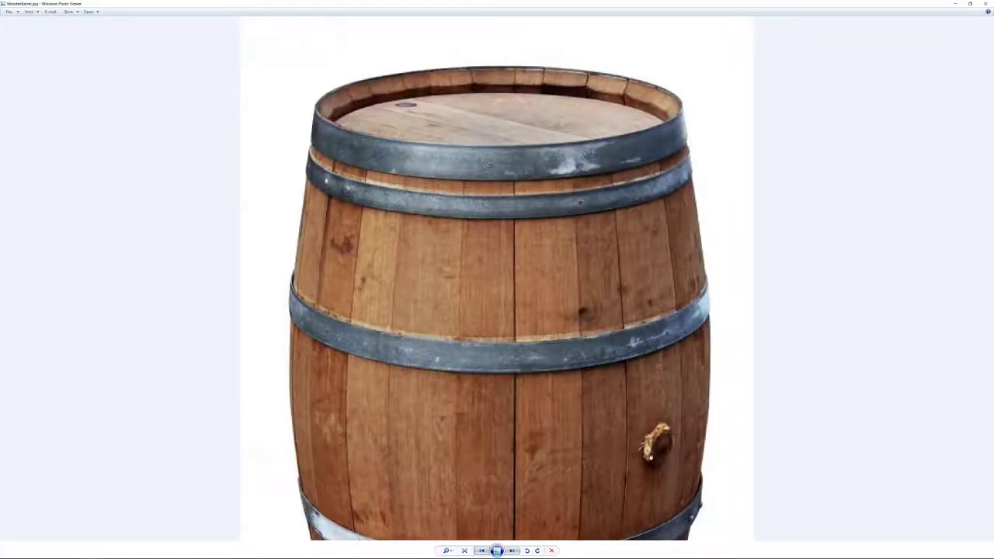
mouse_move(132, 552)
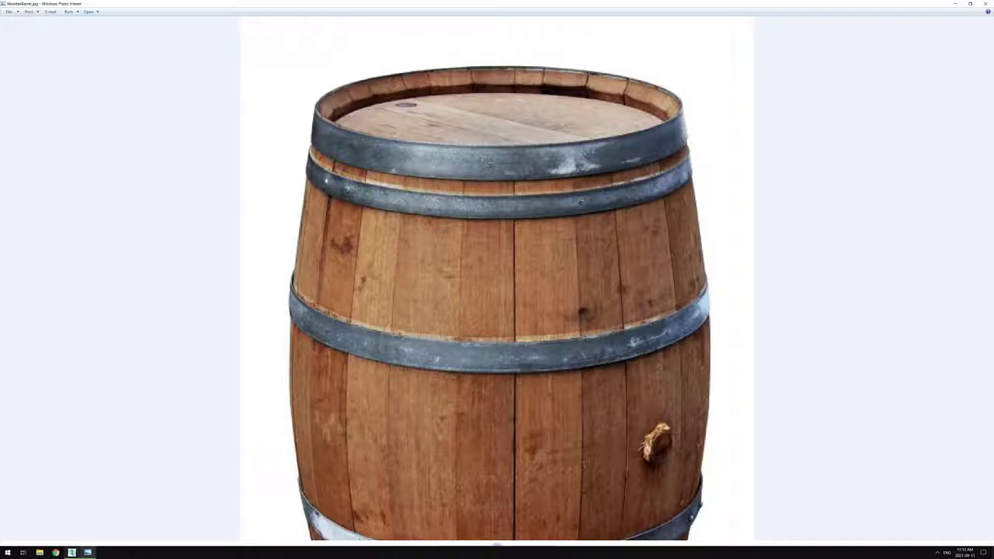
- Switch back to 3ds Max and create a small, flat cylinder on the ground beside the barrel's base
left_click(72, 552)
middle_click_drag(606, 235, 625, 257, "alt")
left_click(865, 207)
middle_click_drag(491, 209, 542, 209)
left_click(594, 320)
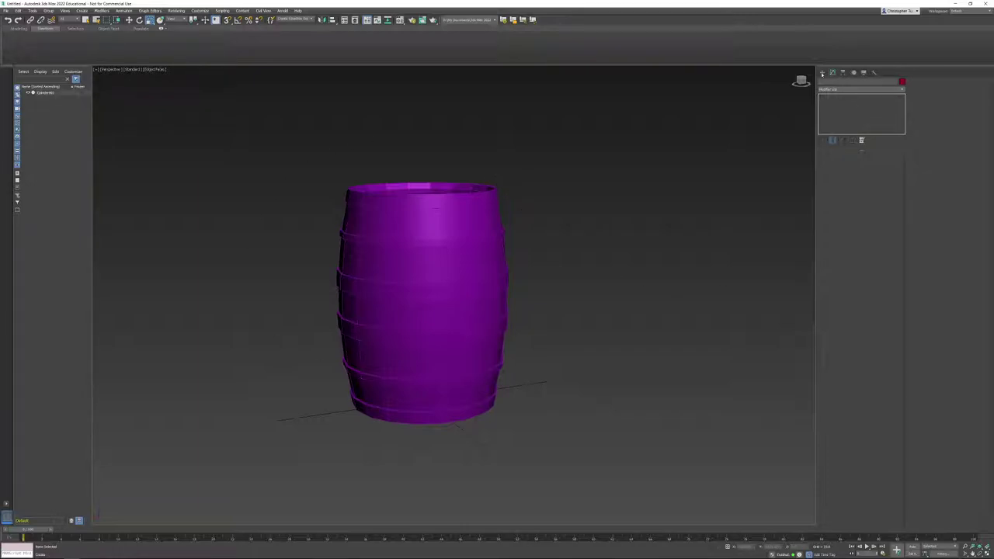
left_click(822, 73)
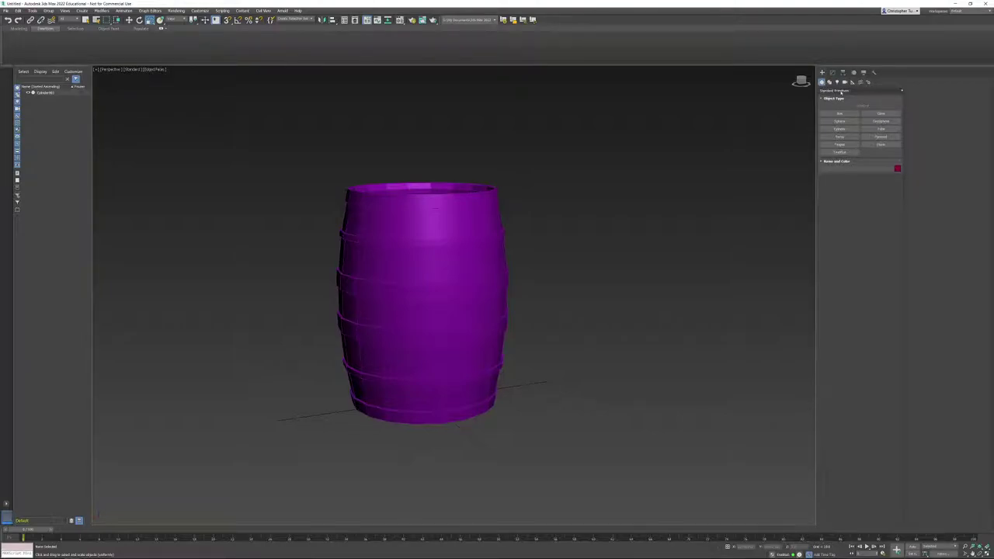
left_click(840, 131)
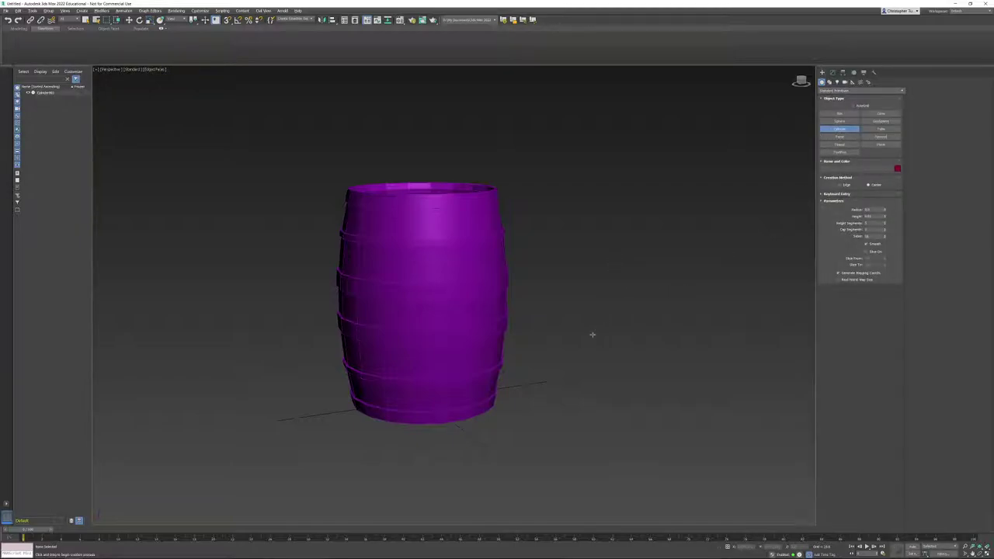
middle_click_drag(592, 337, 551, 290, "alt")
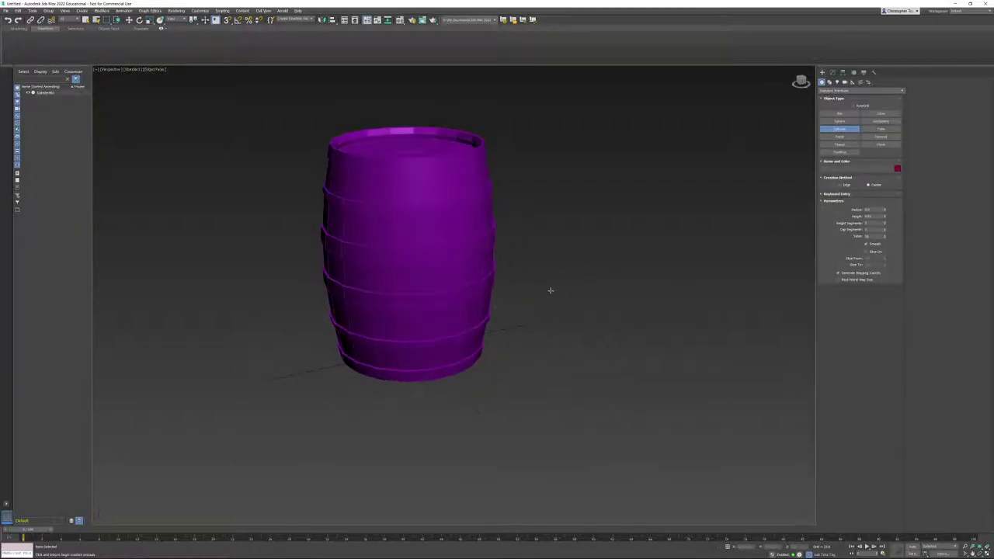
left_click_drag(469, 402, 471, 404)
left_click(472, 399)
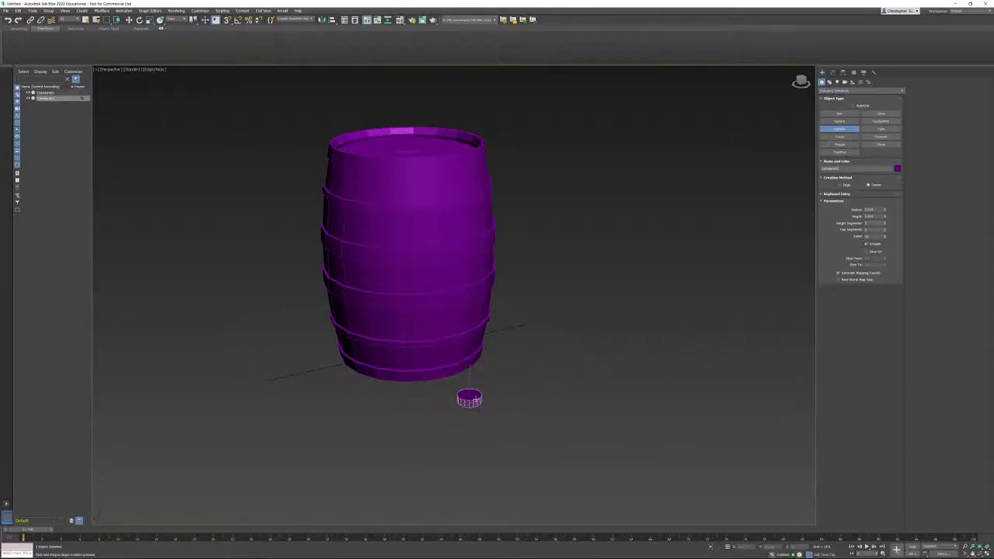
- Reduce the small cylinder to 1 height segment and 12 sides
middle_click_drag(499, 410, 510, 385)
scroll(491, 400, "up", 8)
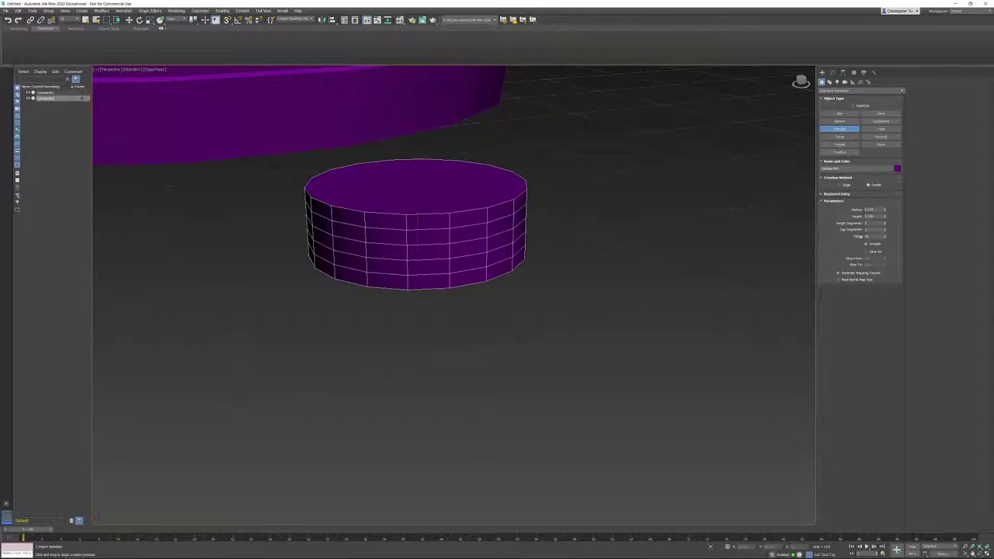
right_click(885, 224)
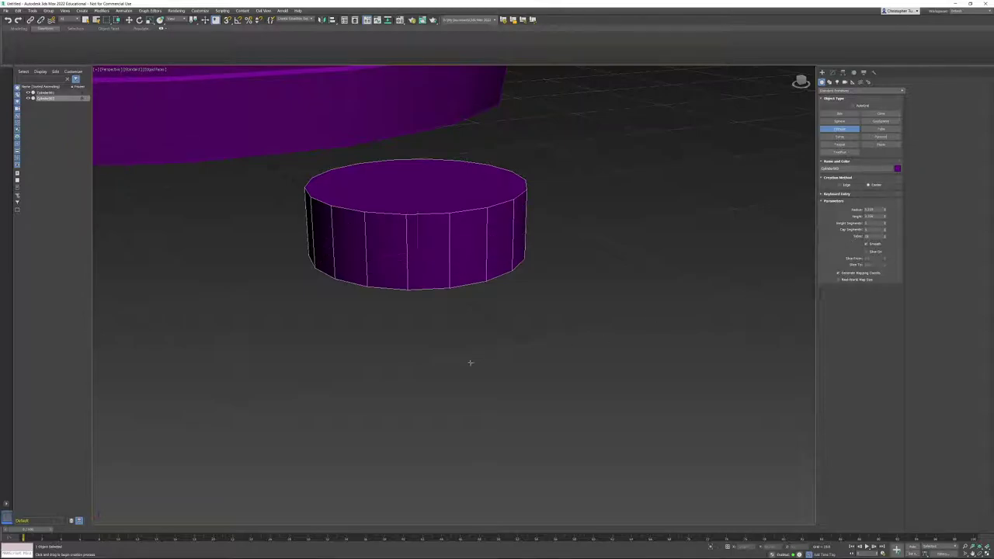
middle_click_drag(454, 322, 495, 363)
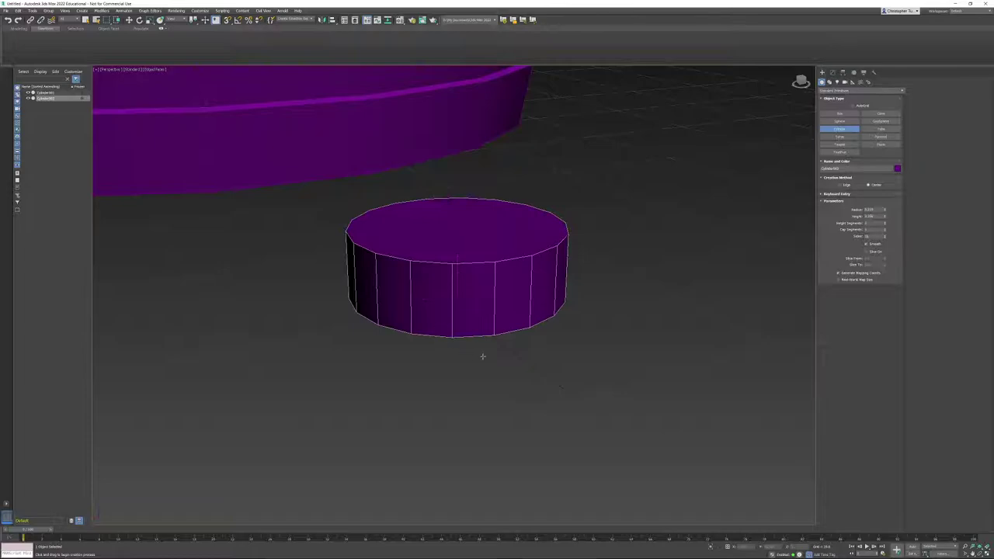
left_click(885, 240)
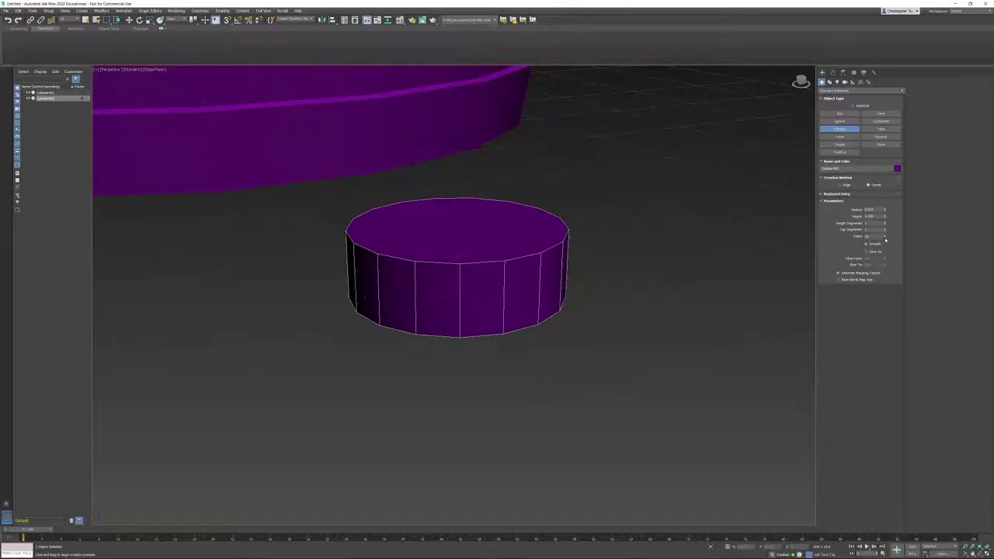
left_click(885, 240)
left_click(885, 240)
left_click(885, 240)
left_click(885, 240)
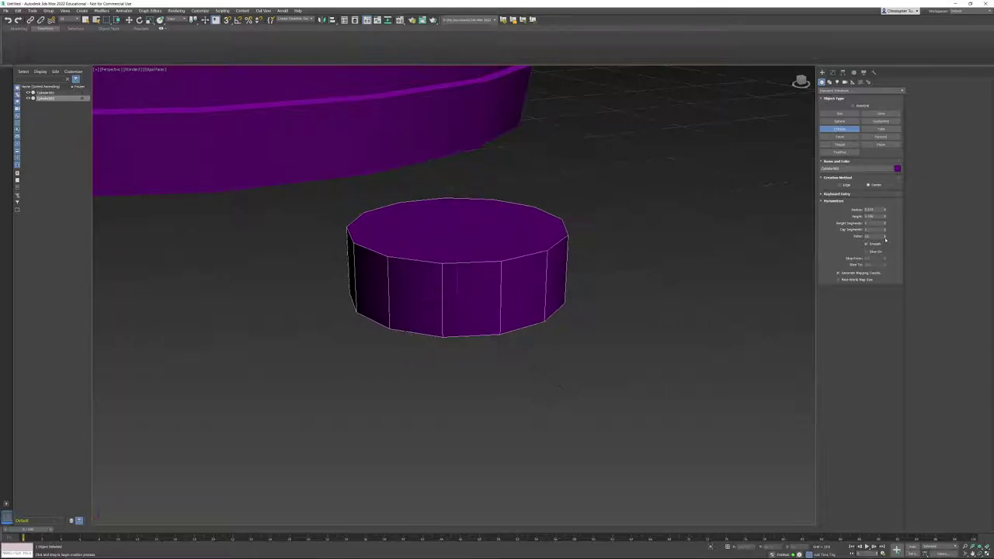
left_click(885, 240)
scroll(532, 319, "down", 6)
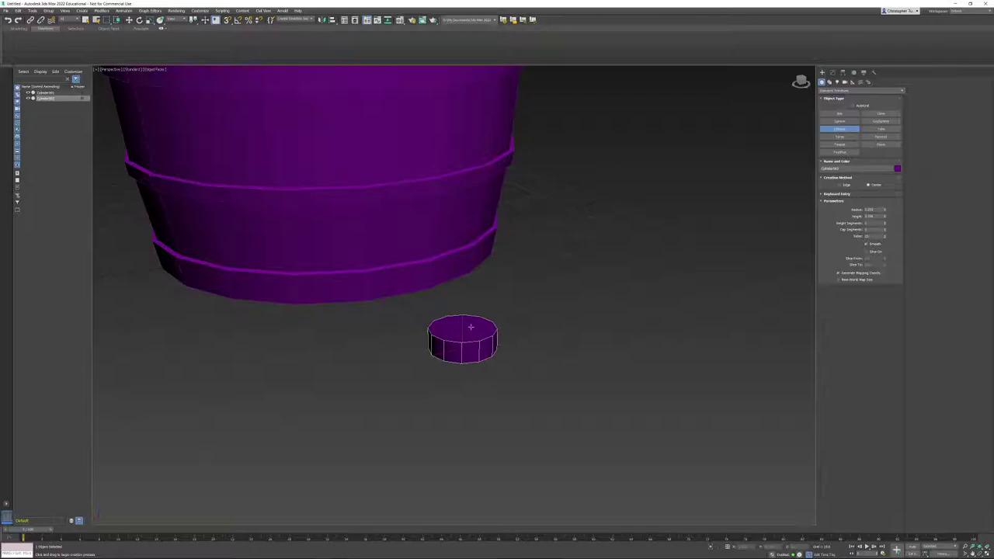
- Convert the small cylinder to an Editable Poly
middle_click_drag(470, 327, 479, 322, "alt")
key("r")
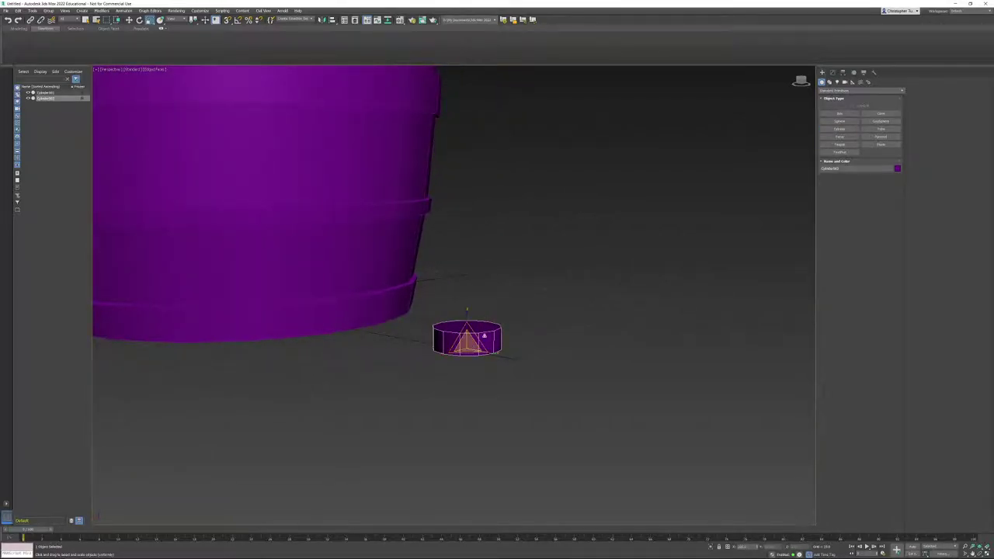
right_click(483, 335)
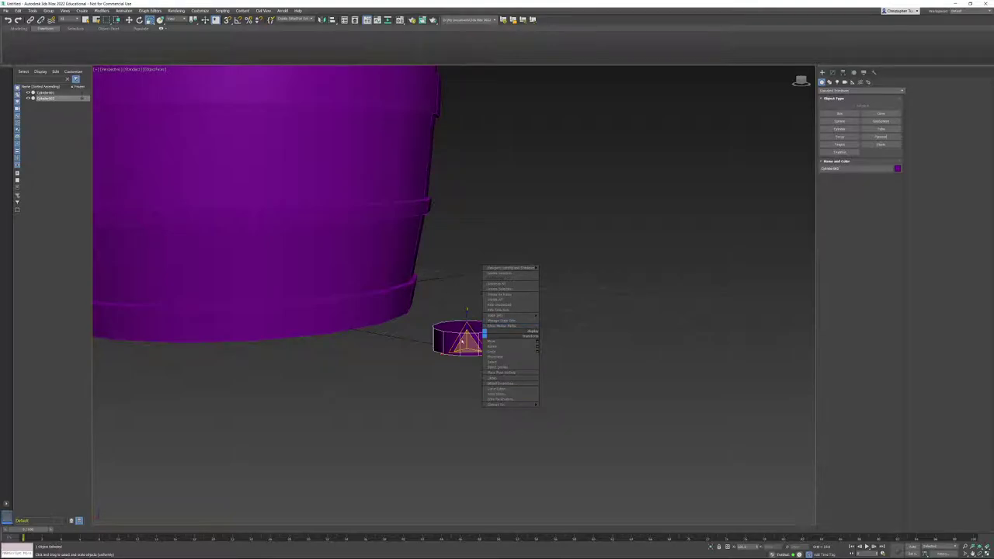
mouse_move(524, 405)
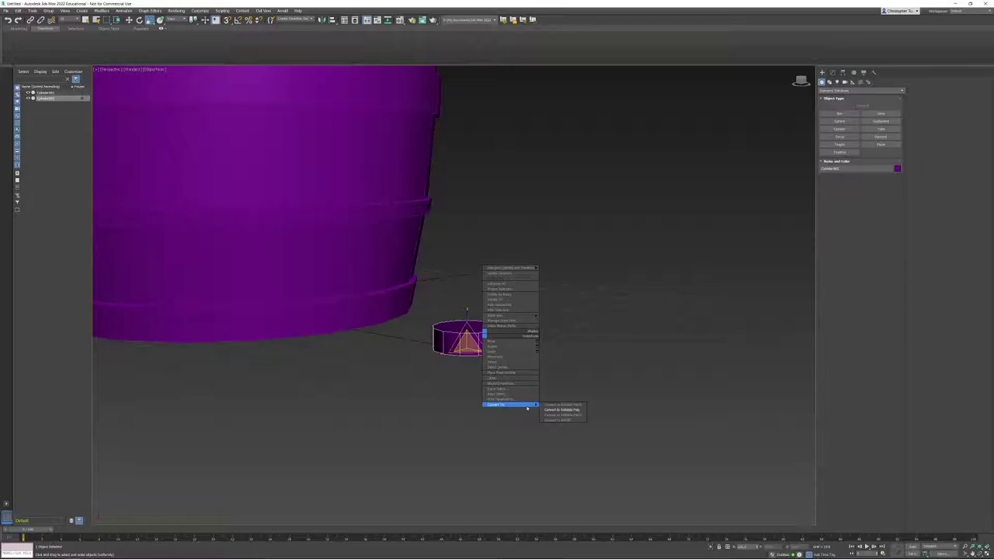
left_click(576, 410)
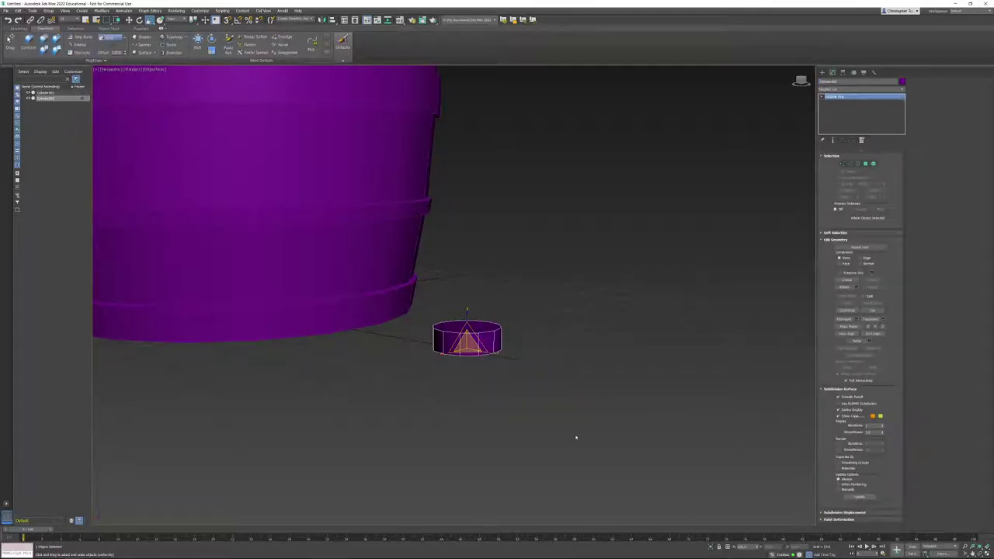
- Rotate the small cylinder about a quarter turn so it stands on its edge with its round caps facing sideways
middle_click_drag(559, 290, 563, 334)
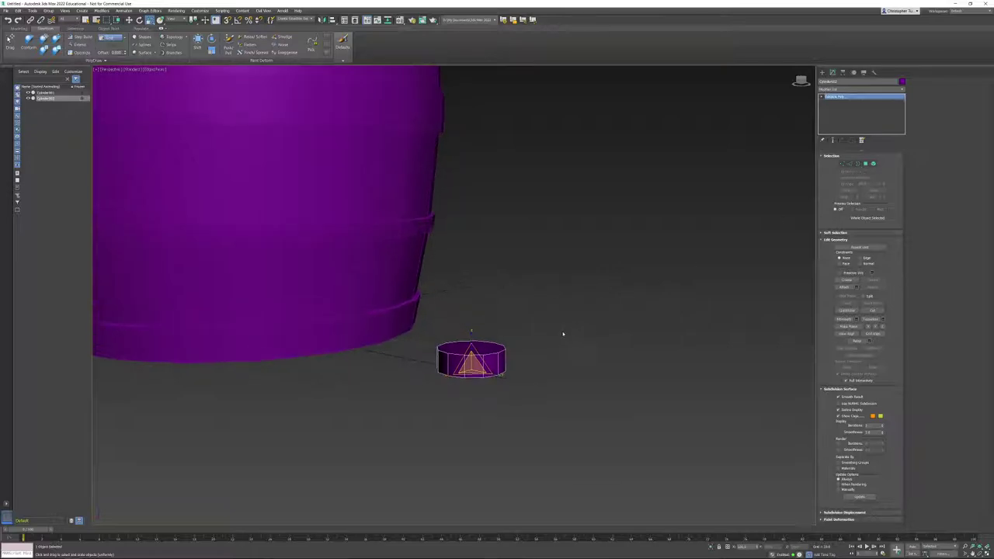
key("e")
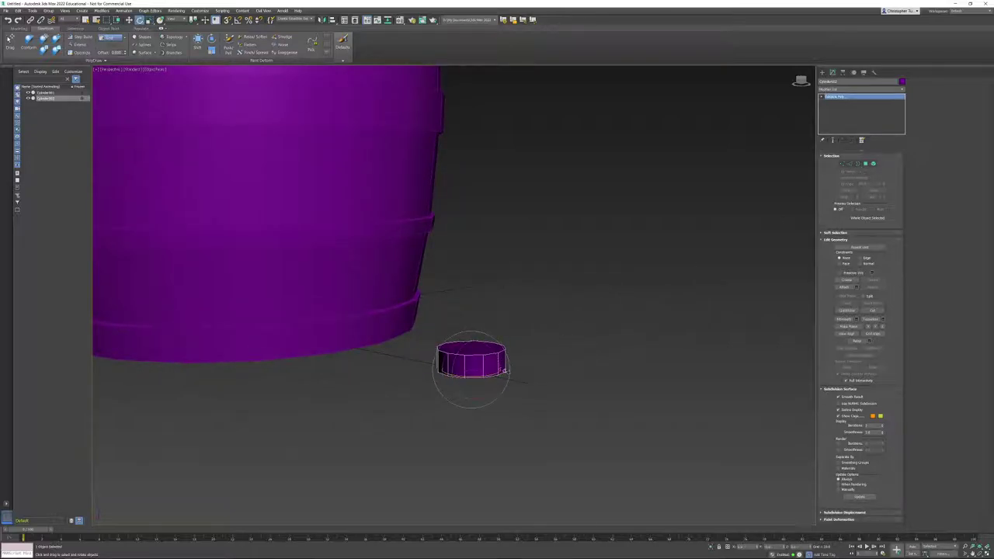
left_click_drag(484, 351, 521, 381)
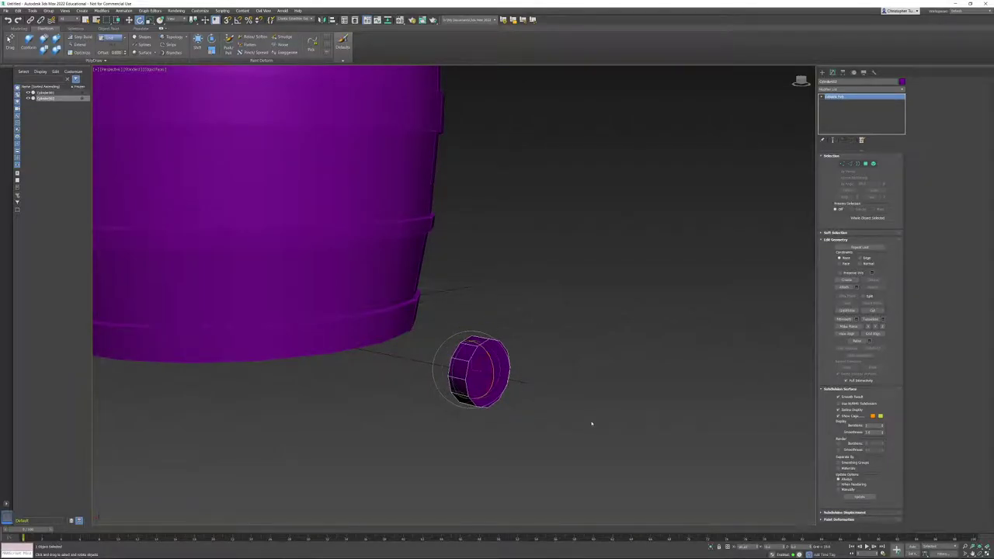
- Delete the small cylinder's cap polygon that faces the barrel
left_click(865, 164)
middle_click_drag(524, 317, 465, 326, "alt")
left_click(455, 359)
middle_click_drag(493, 365, 493, 393, "alt")
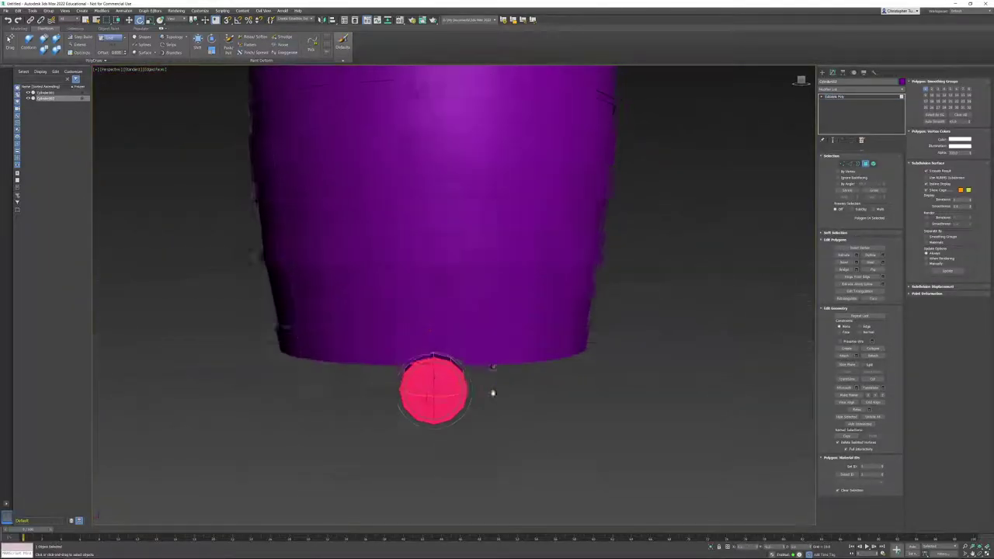
scroll(492, 393, "down", 3)
middle_click_drag(466, 349, 443, 356, "alt")
left_click(489, 412)
middle_click_drag(492, 412, 519, 348, "alt")
middle_click_drag(520, 348, 486, 357, "alt")
scroll(486, 357, "up", 4)
middle_click_drag(545, 375, 501, 384)
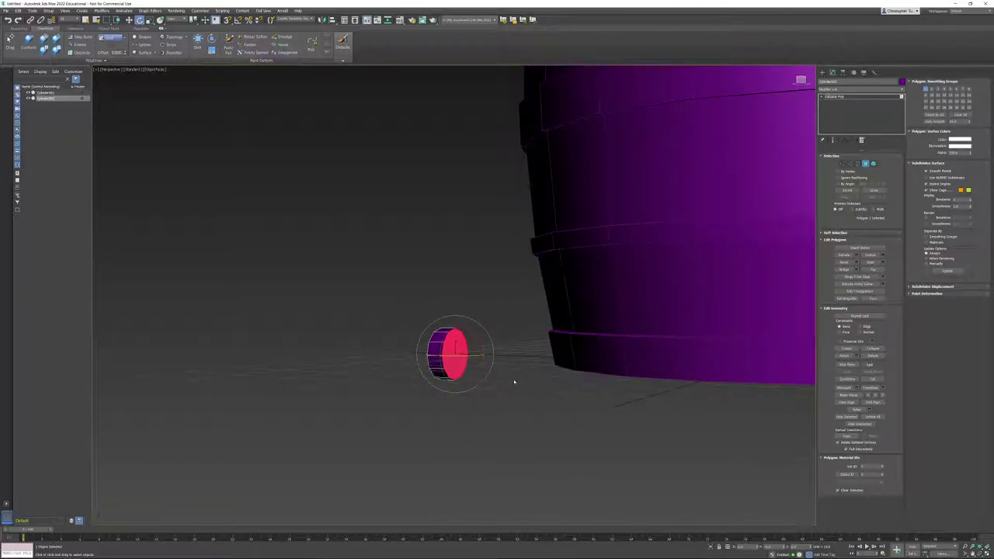
left_click(514, 382)
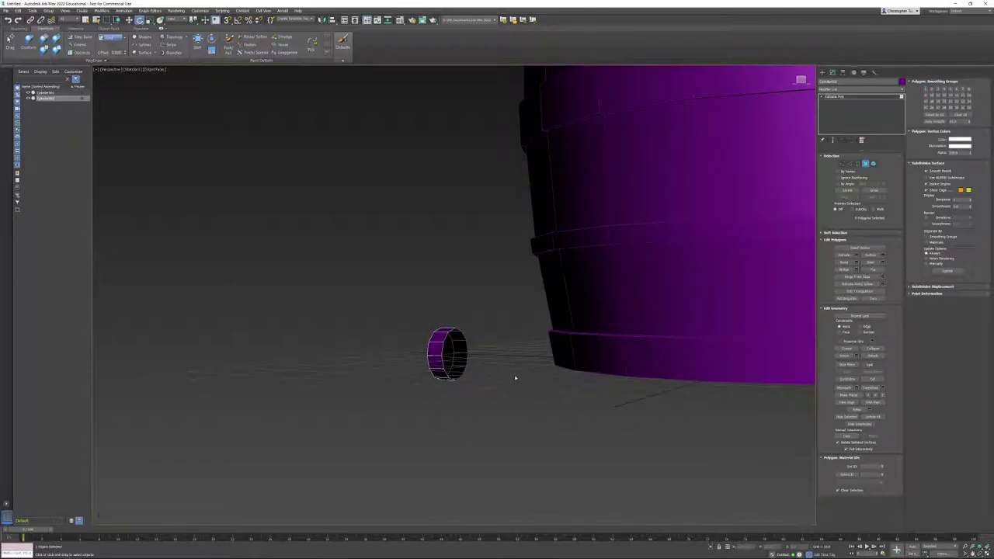
- Select the small cylinder's remaining outer cap polygon and inset it
left_click(449, 350)
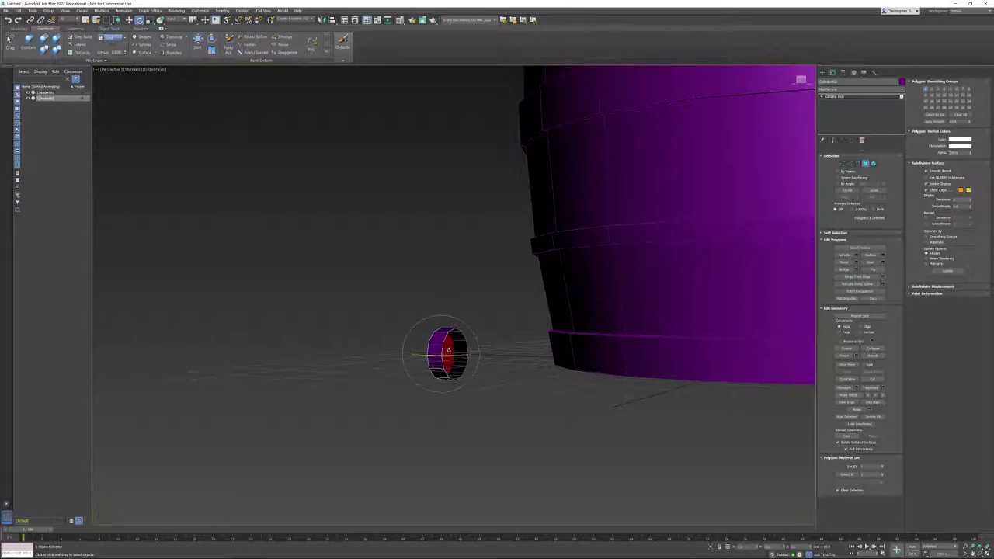
middle_click_drag(498, 417, 333, 217, "alt")
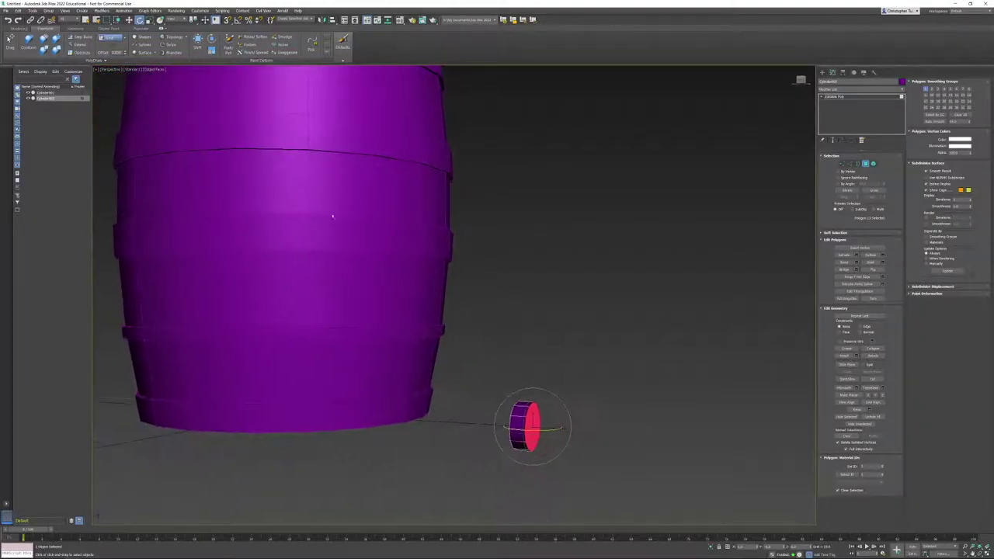
middle_click_drag(483, 302, 528, 260, "alt")
scroll(518, 338, "up", 8)
middle_click_drag(494, 339, 522, 157)
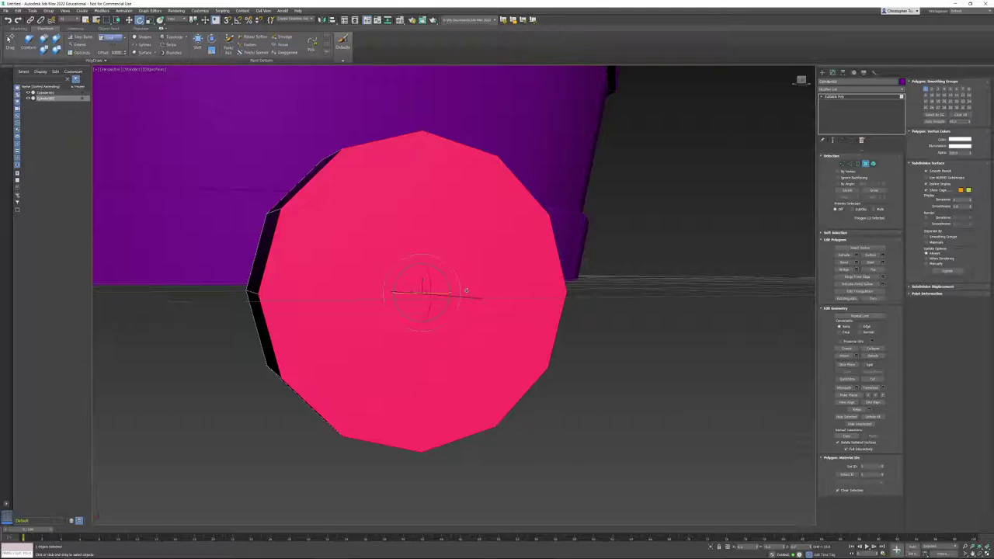
middle_click_drag(442, 282, 423, 324)
scroll(424, 324, "down", 3)
middle_click_drag(466, 294, 490, 296, "alt")
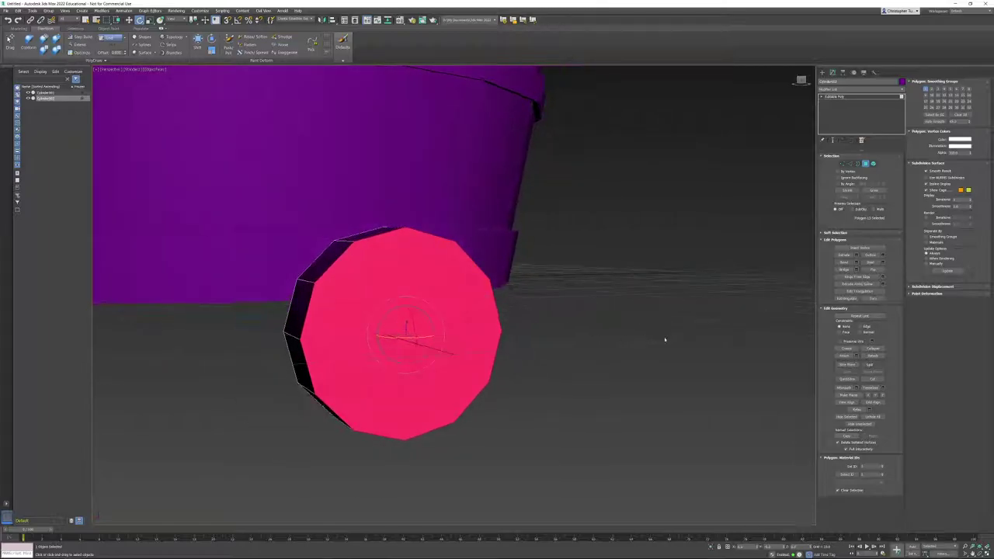
left_click(882, 263)
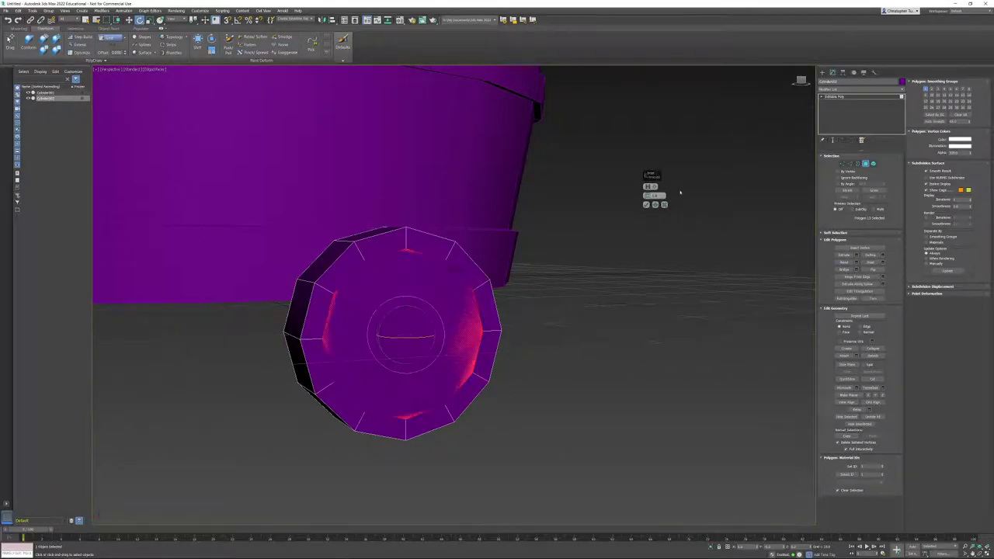
left_click(646, 204)
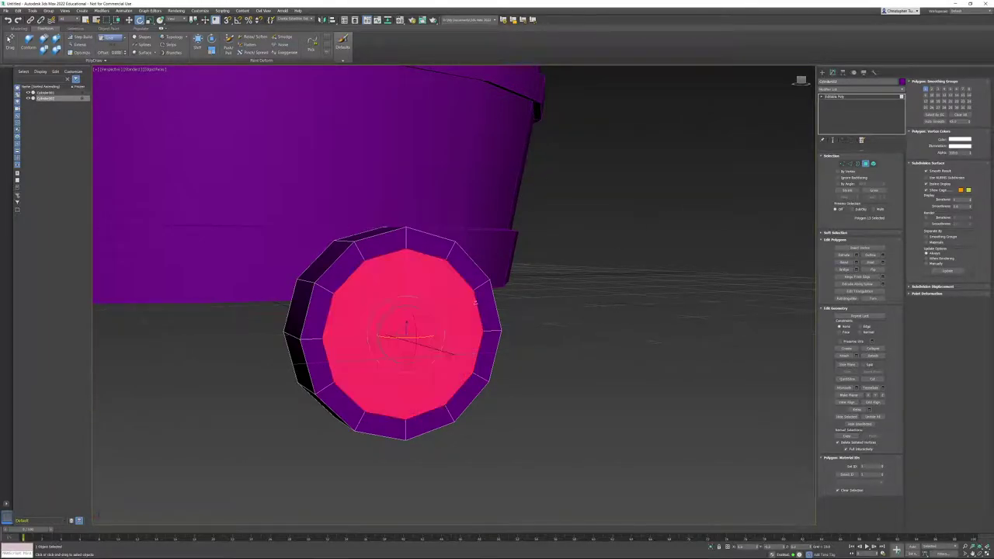
- Collapse the inset cap polygon to a single centre vertex and leave polygon editing
middle_click_drag(645, 206, 522, 290, "alt")
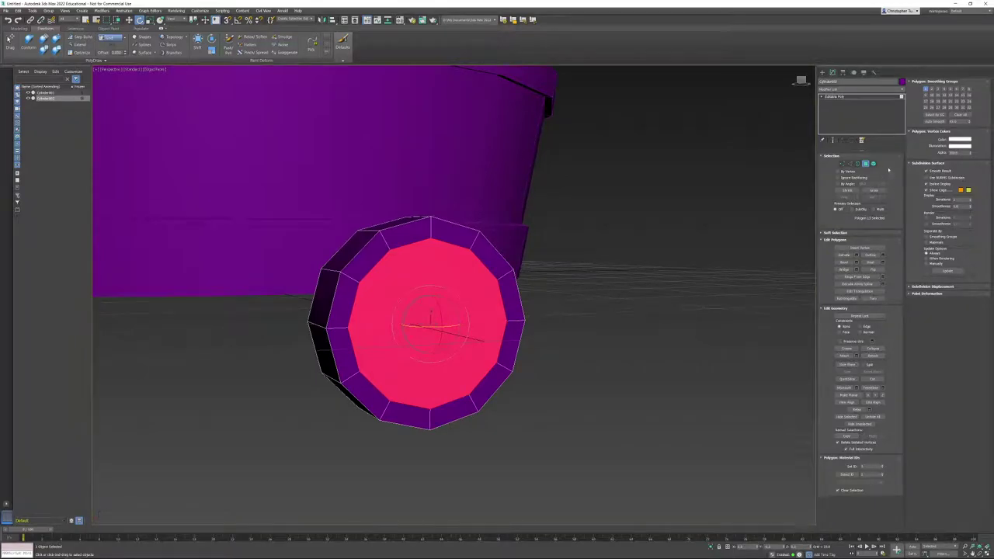
left_click(872, 351)
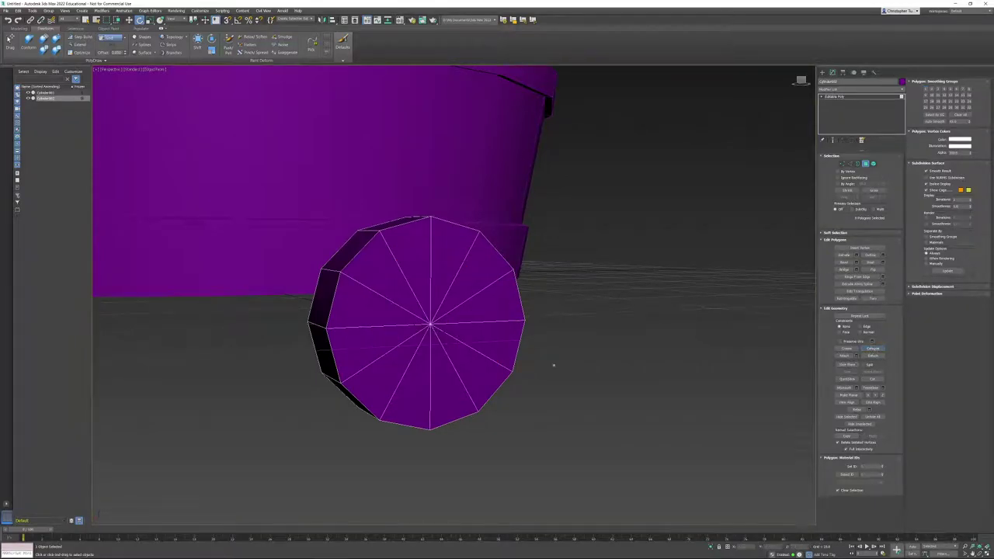
middle_click_drag(522, 350, 503, 395)
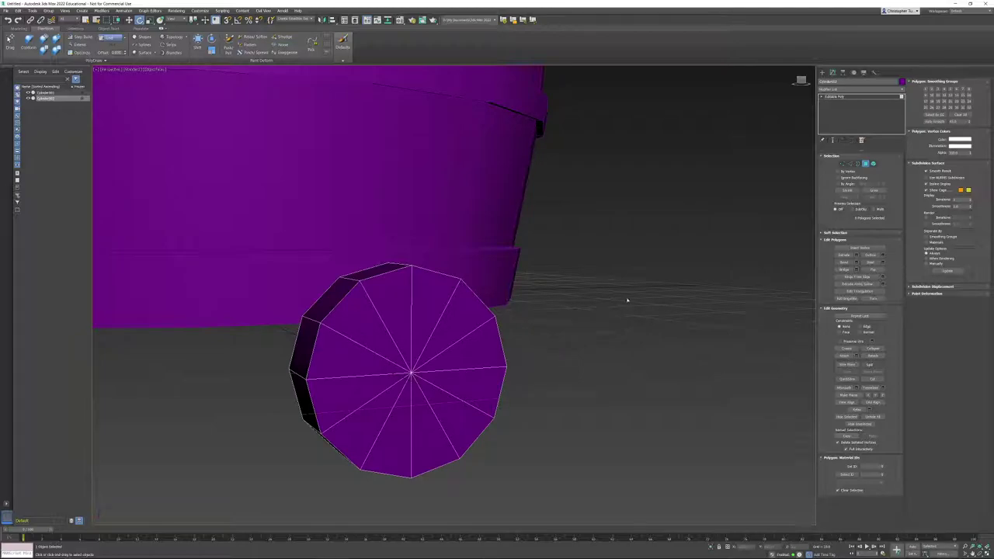
left_click(866, 164)
- Move the small cylinder onto the barrel's side between the two middle bands as a protruding plug, then deselect it
middle_click_drag(510, 274, 504, 399)
scroll(496, 307, "down", 7)
scroll(504, 399, "down", 3)
key("w")
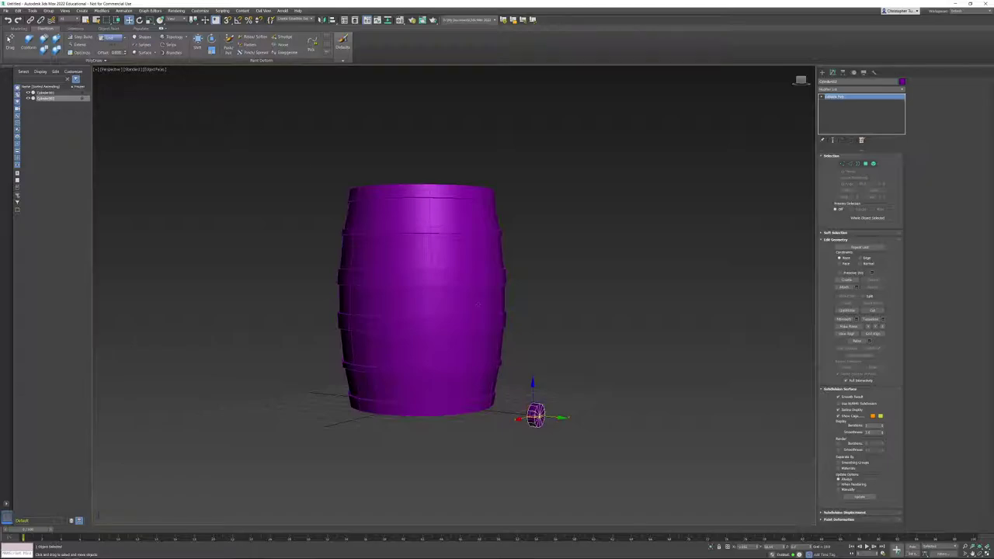
left_click_drag(537, 406, 502, 288)
scroll(500, 293, "up", 5)
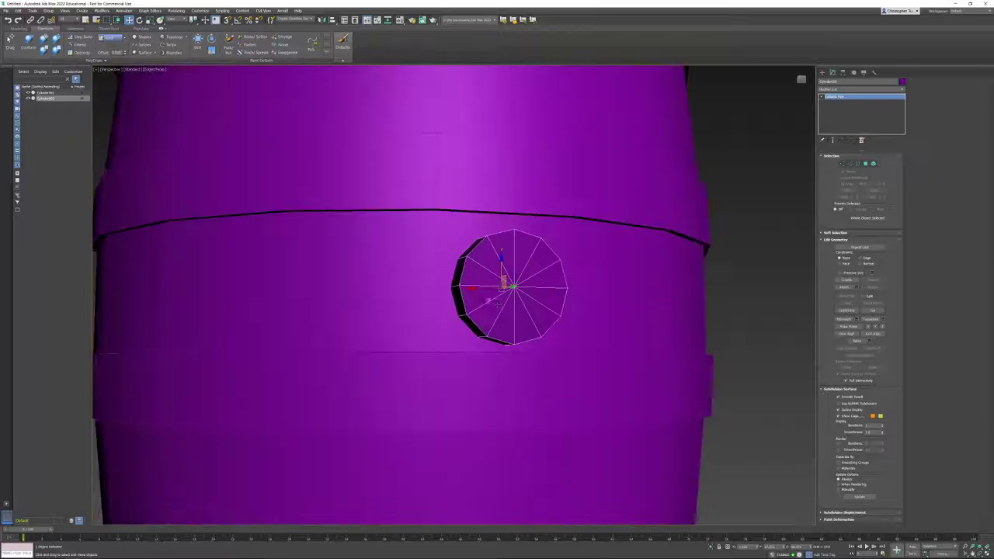
middle_click_drag(501, 293, 462, 305, "alt")
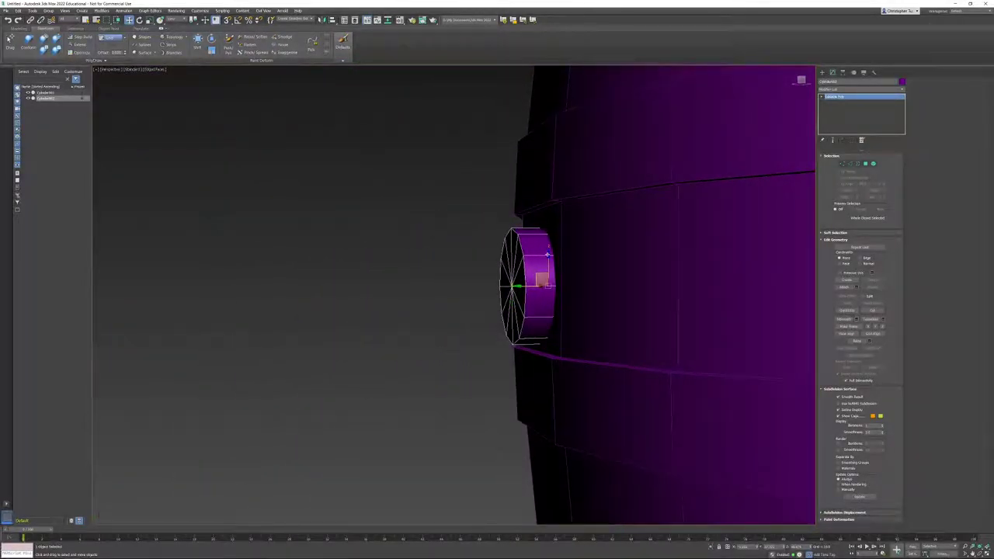
left_click_drag(547, 253, 547, 247)
middle_click_drag(547, 247, 492, 292)
scroll(448, 266, "down", 5)
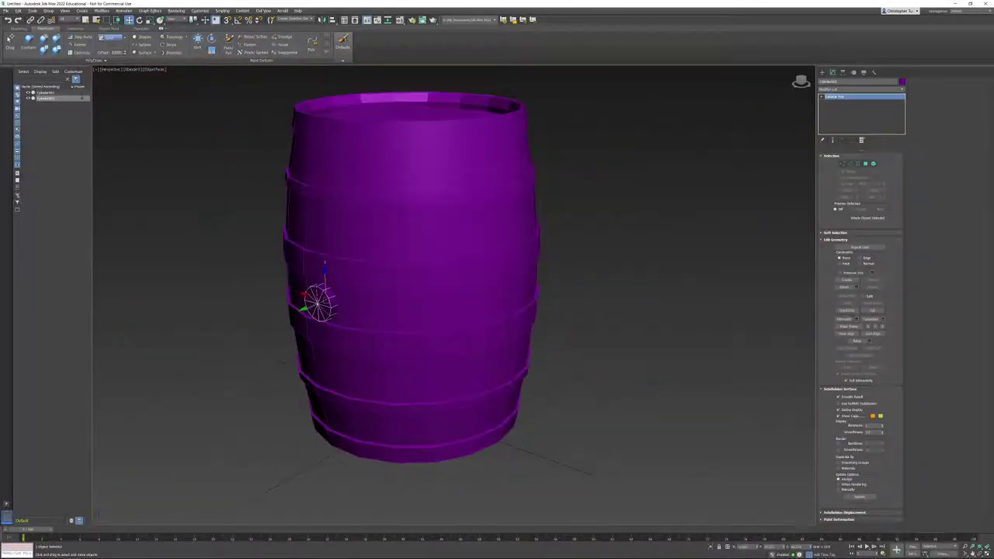
left_click(225, 210)
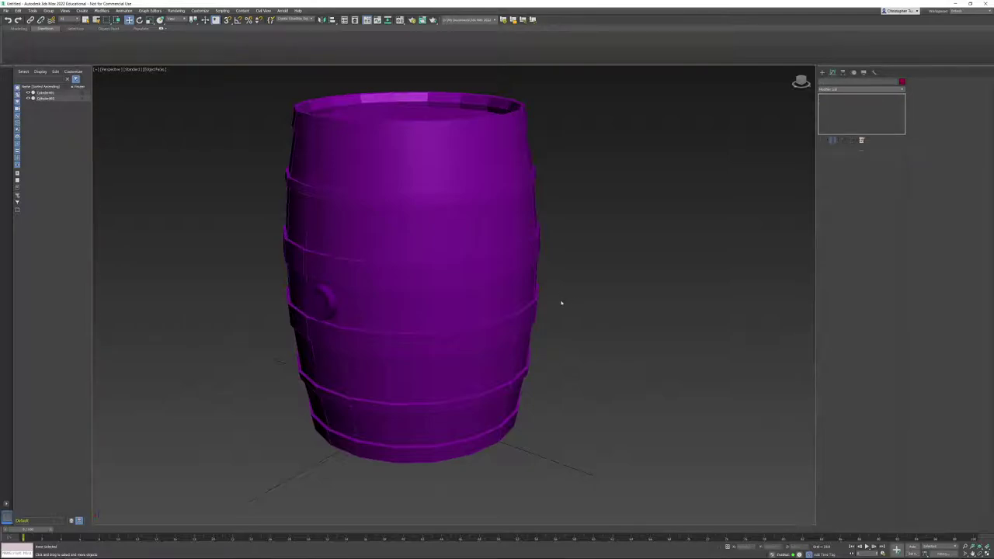
- Attach the small plug cylinder to the barrel so both form one object, then leave Attach mode
middle_click_drag(529, 295, 556, 312)
left_click(458, 213)
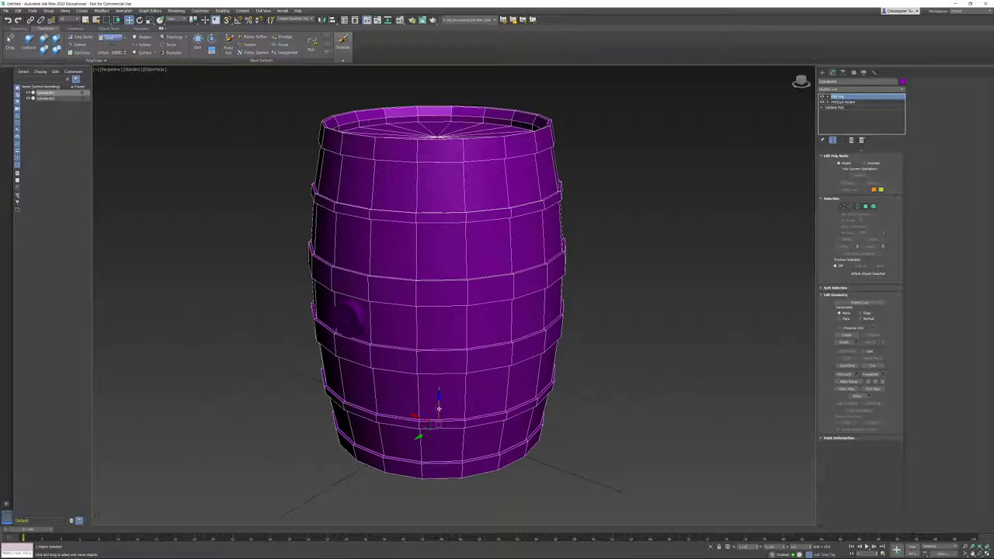
mouse_move(439, 407)
left_mouse_down()
mouse_move(411, 417)
mouse_move(428, 337)
mouse_move(431, 407)
left_mouse_up()
left_click(843, 342)
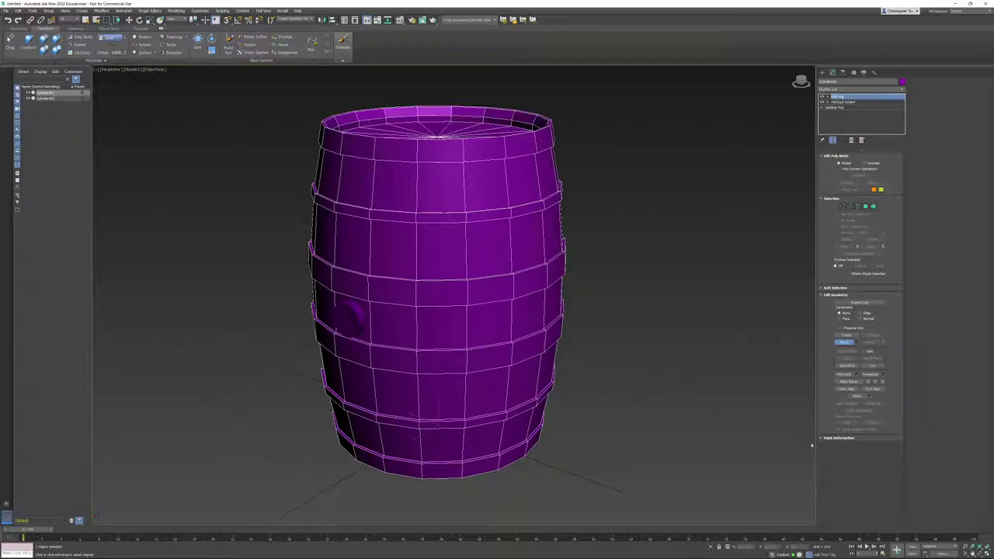
left_click(345, 318)
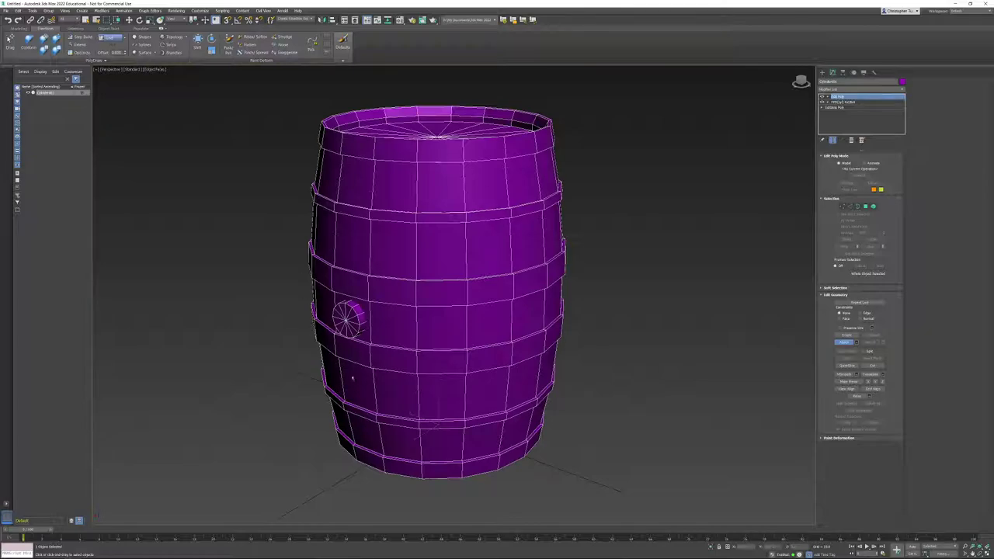
left_click(845, 342)
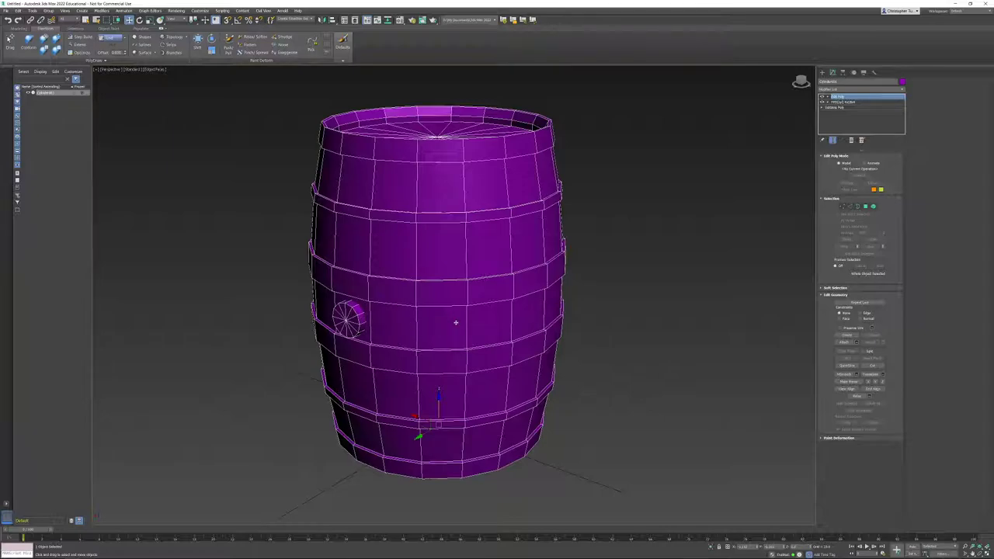
- Rename the combined barrel object as WoodenBarrel
middle_click_drag(440, 315, 528, 390, "alt")
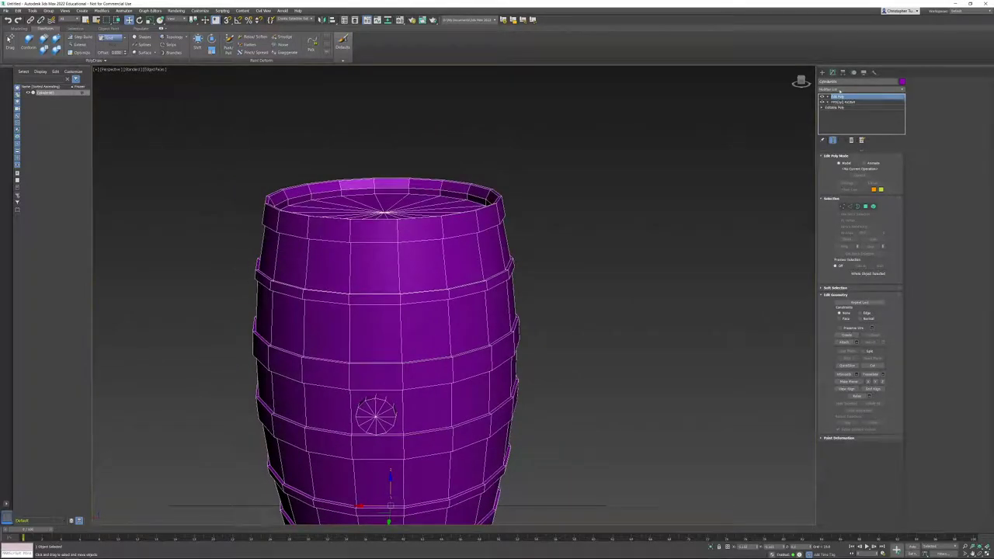
left_click_drag(840, 83, 794, 88)
type("WoodenBarrel")
key("Return")
middle_click_drag(552, 204, 593, 138)
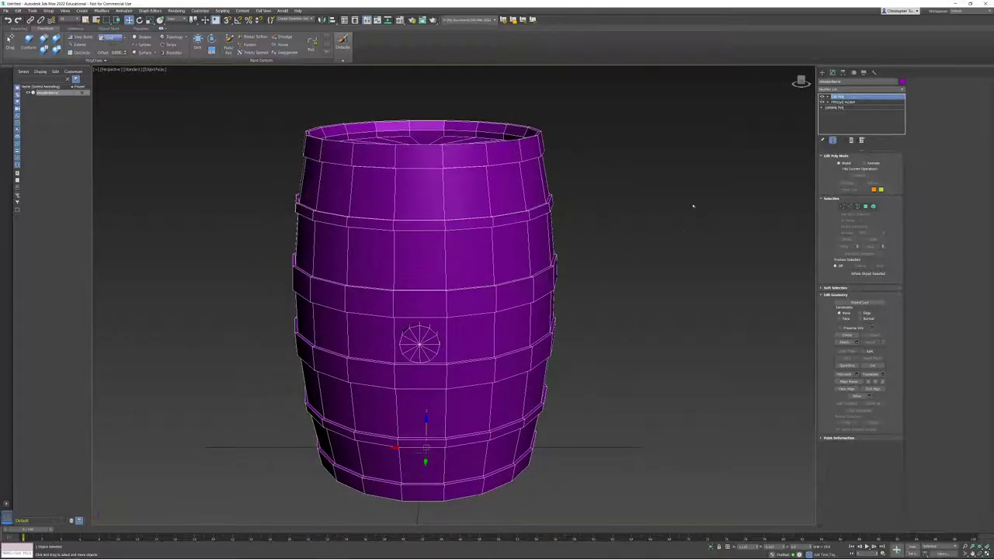
- Convert the barrel to an Editable Poly, collapsing its modifier stack
middle_click_drag(693, 206, 510, 222, "alt")
right_click(502, 223)
mouse_move(526, 296)
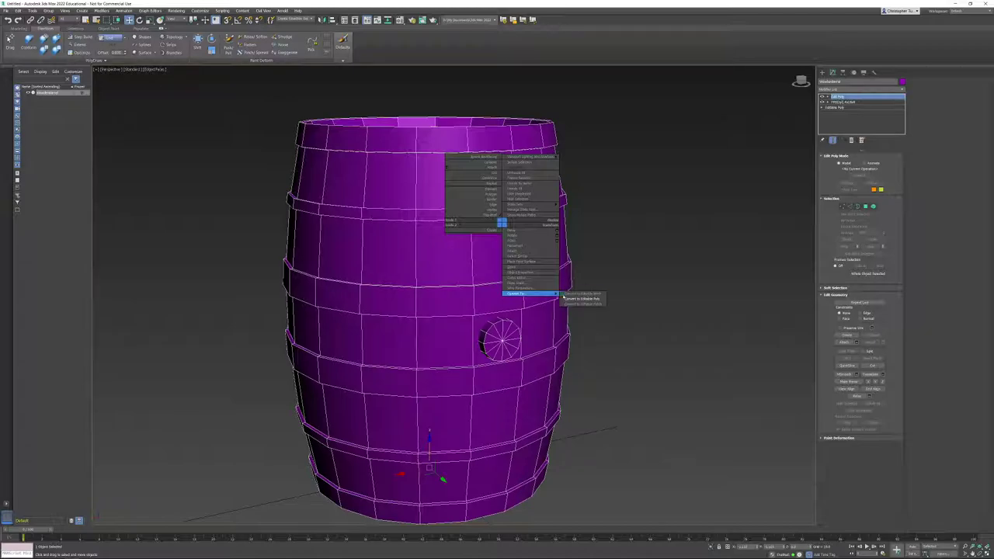
left_click(598, 295)
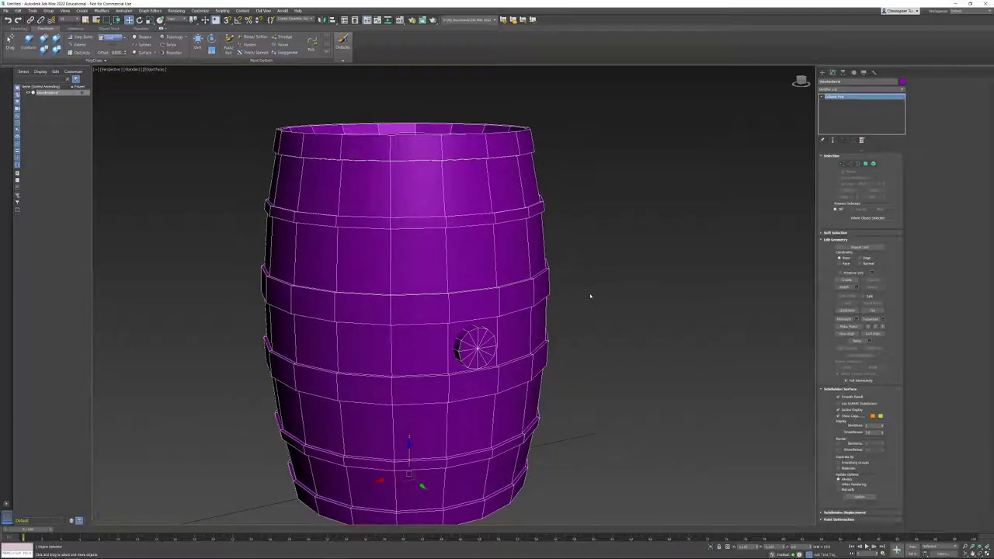
scroll(590, 296, "down", 4)
middle_click_drag(588, 296, 579, 291)
scroll(573, 298, "up", 2)
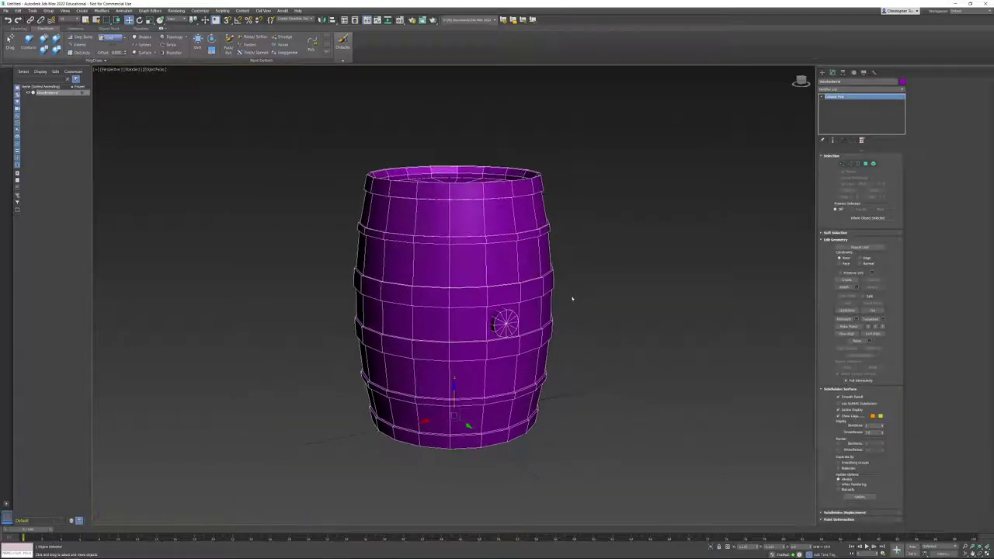